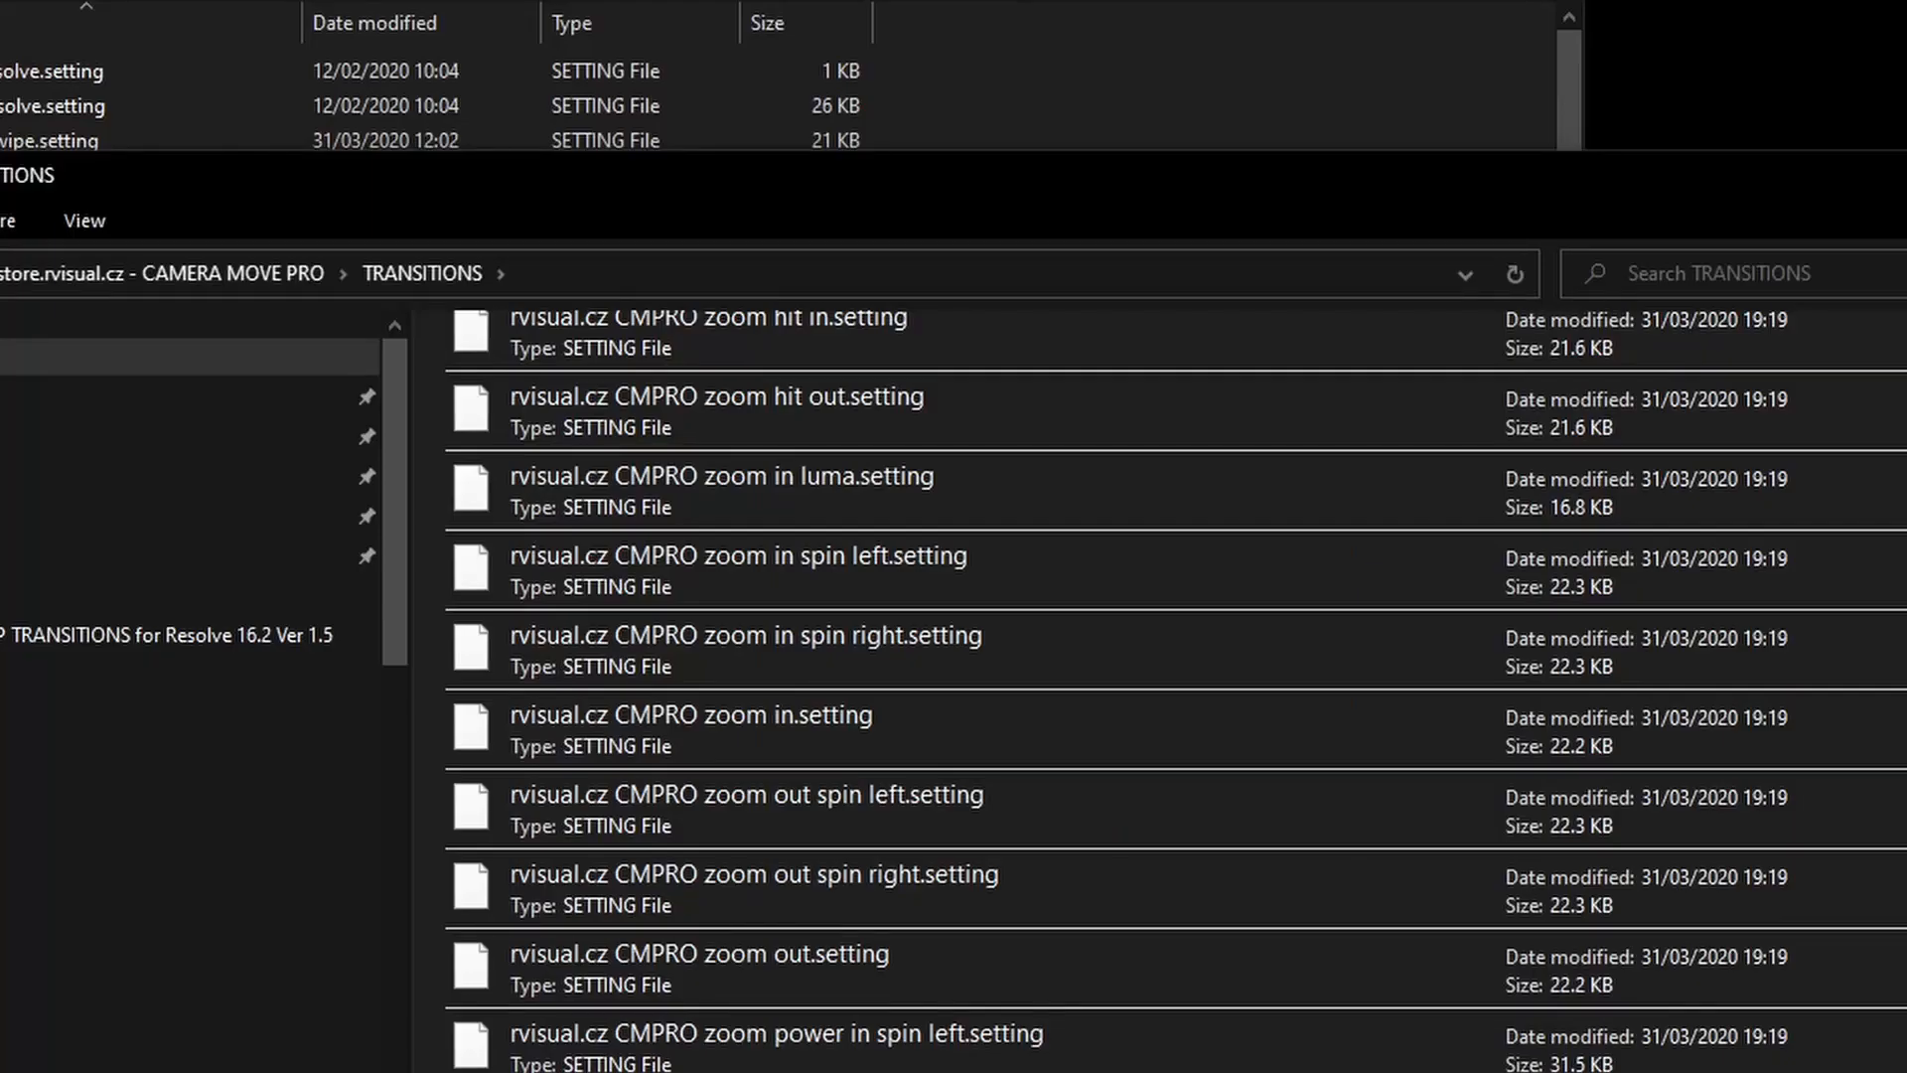
Step: Move all the CAMERA MOVE PRO transition setting files into DaVinci Resolve's Edit Transitions templates folder, granting administrator permission for all items
key("ctrl+a")
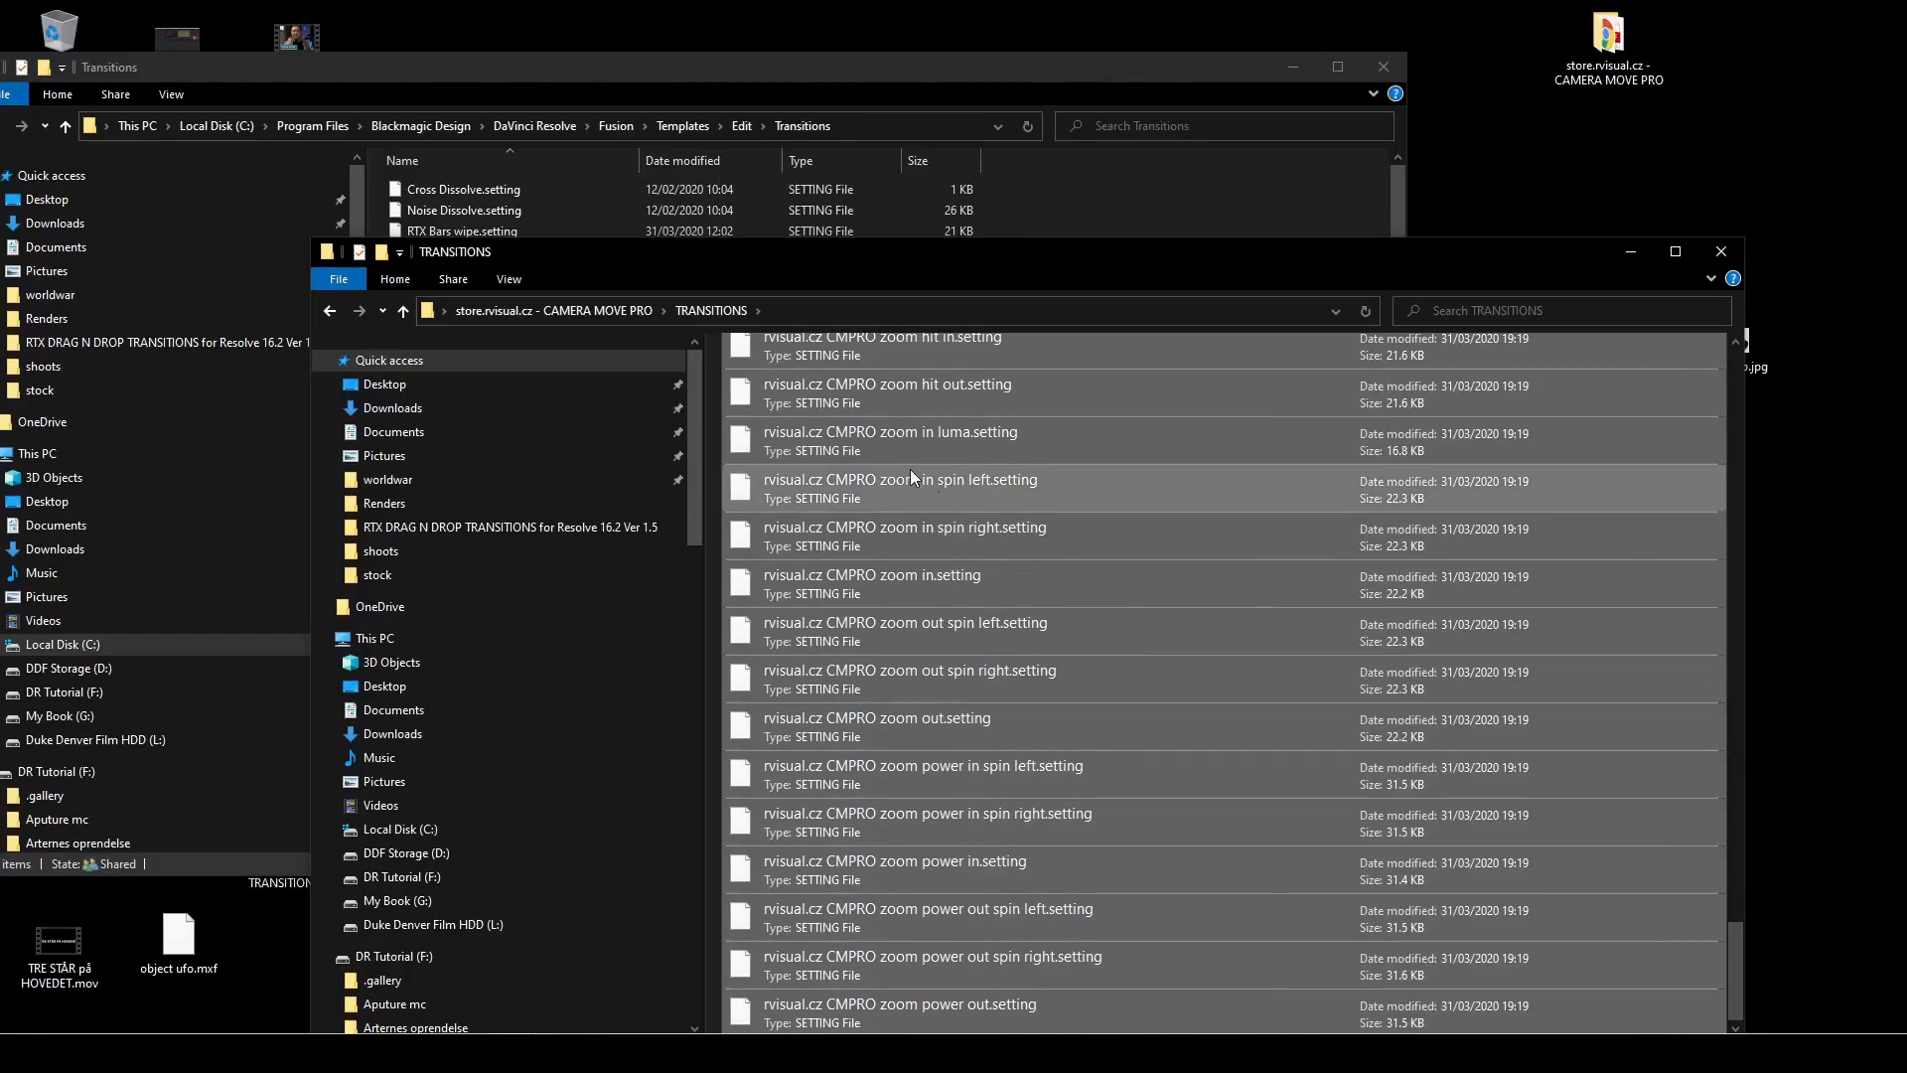
left_click_drag(892, 455, 1212, 210)
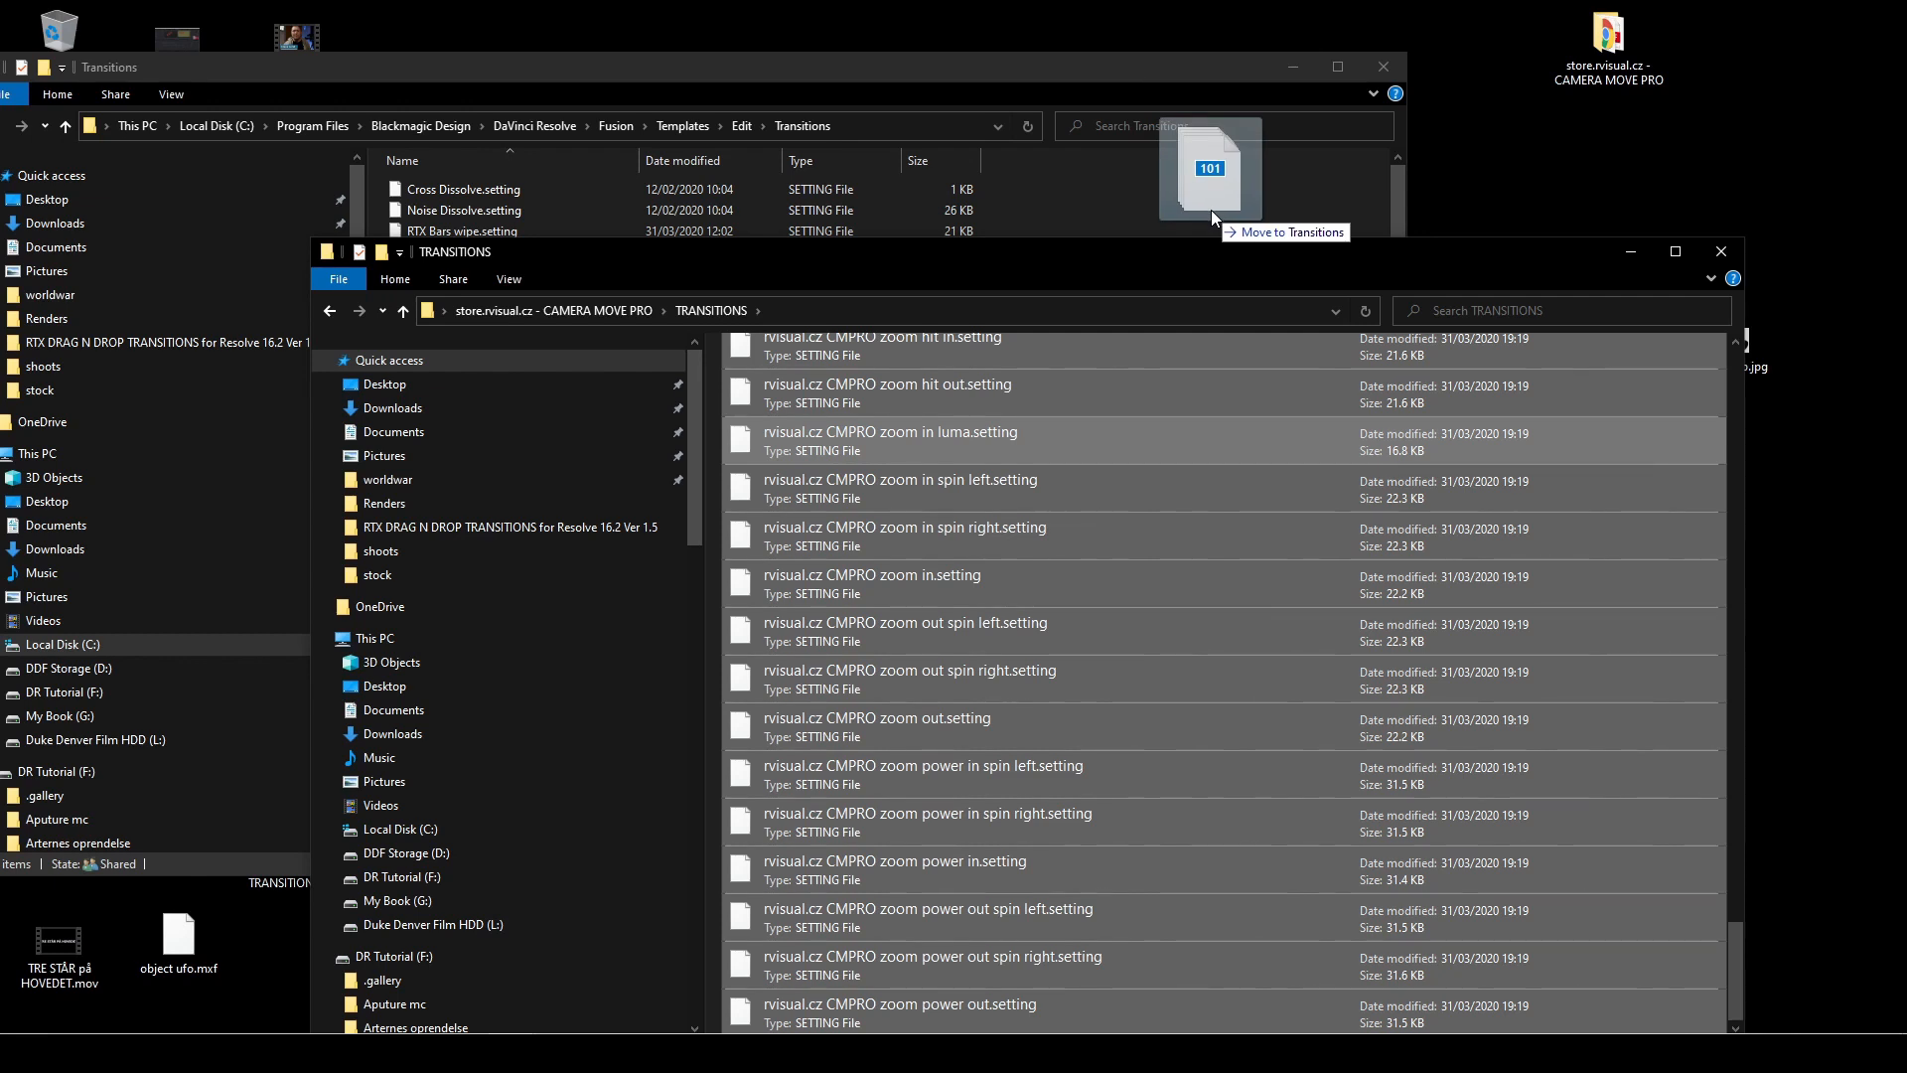
left_click_drag(1212, 211, 1212, 211)
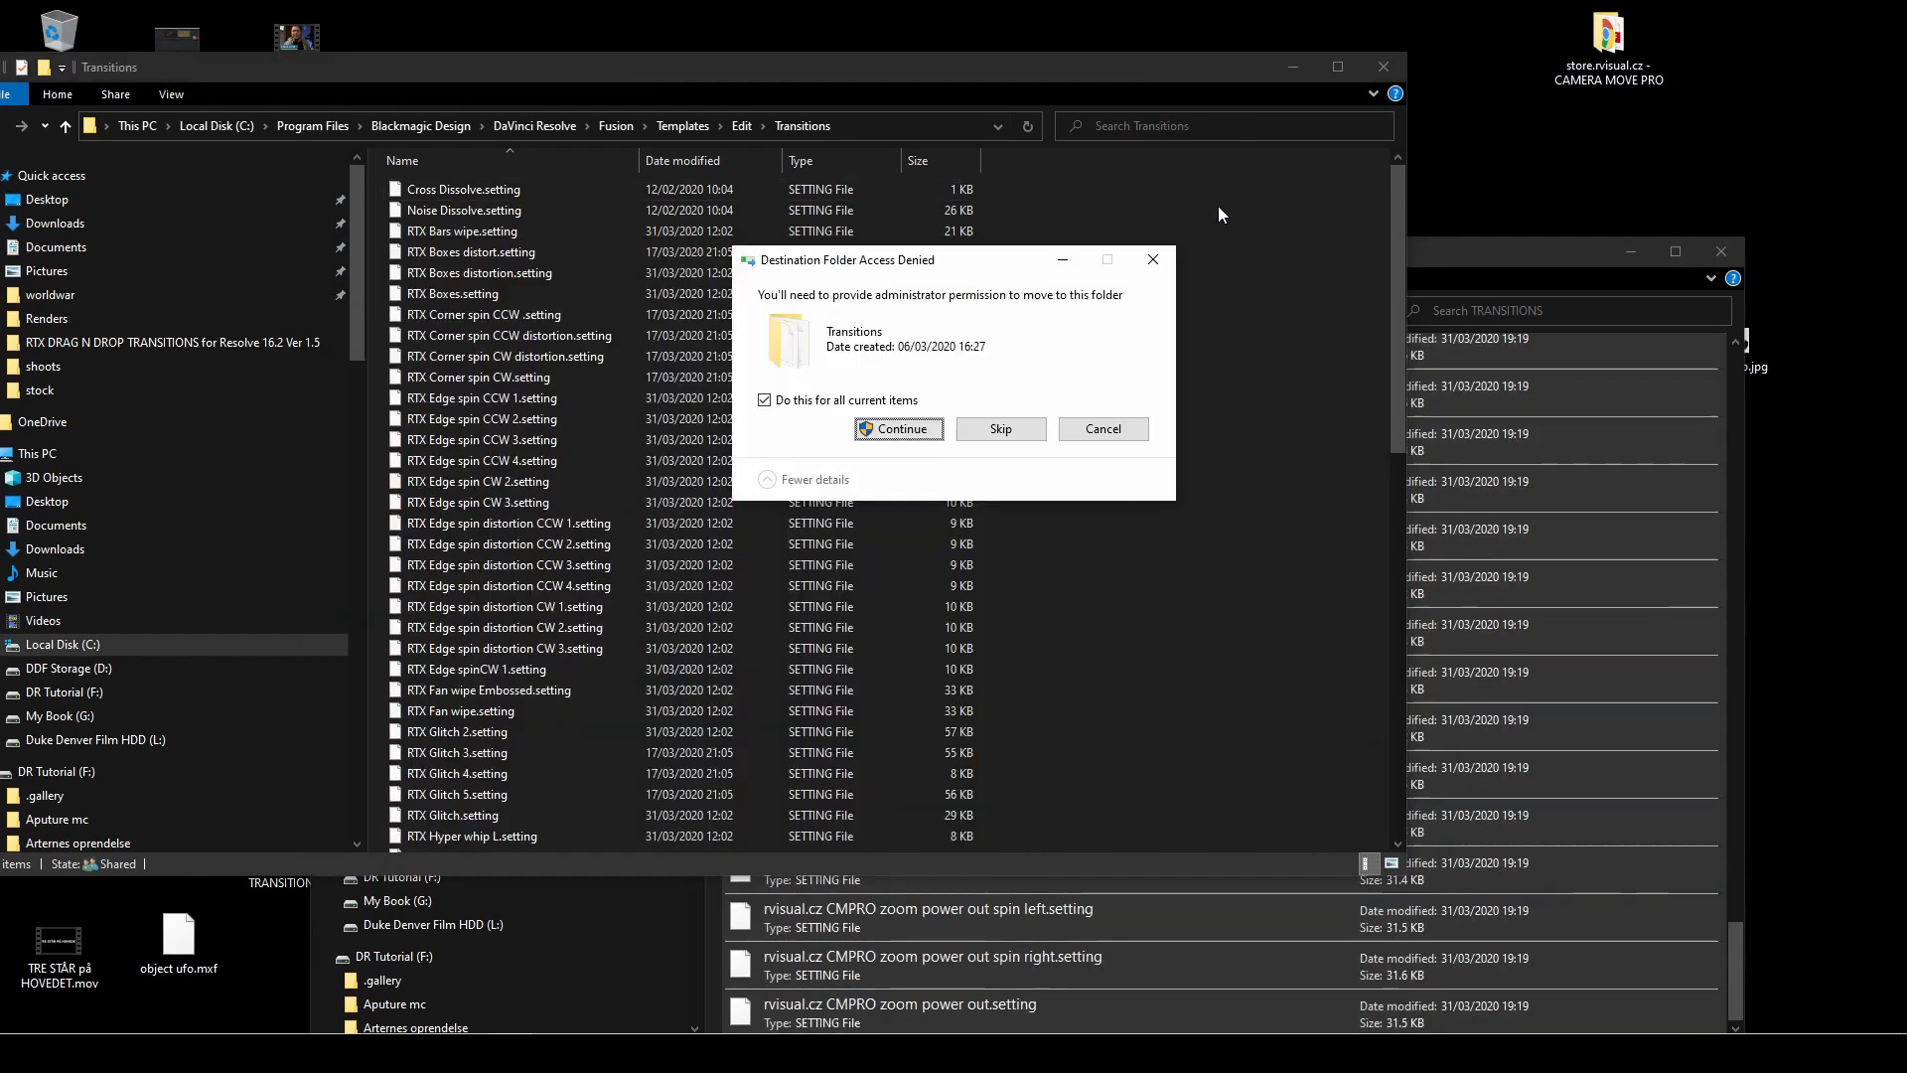
left_click(924, 438)
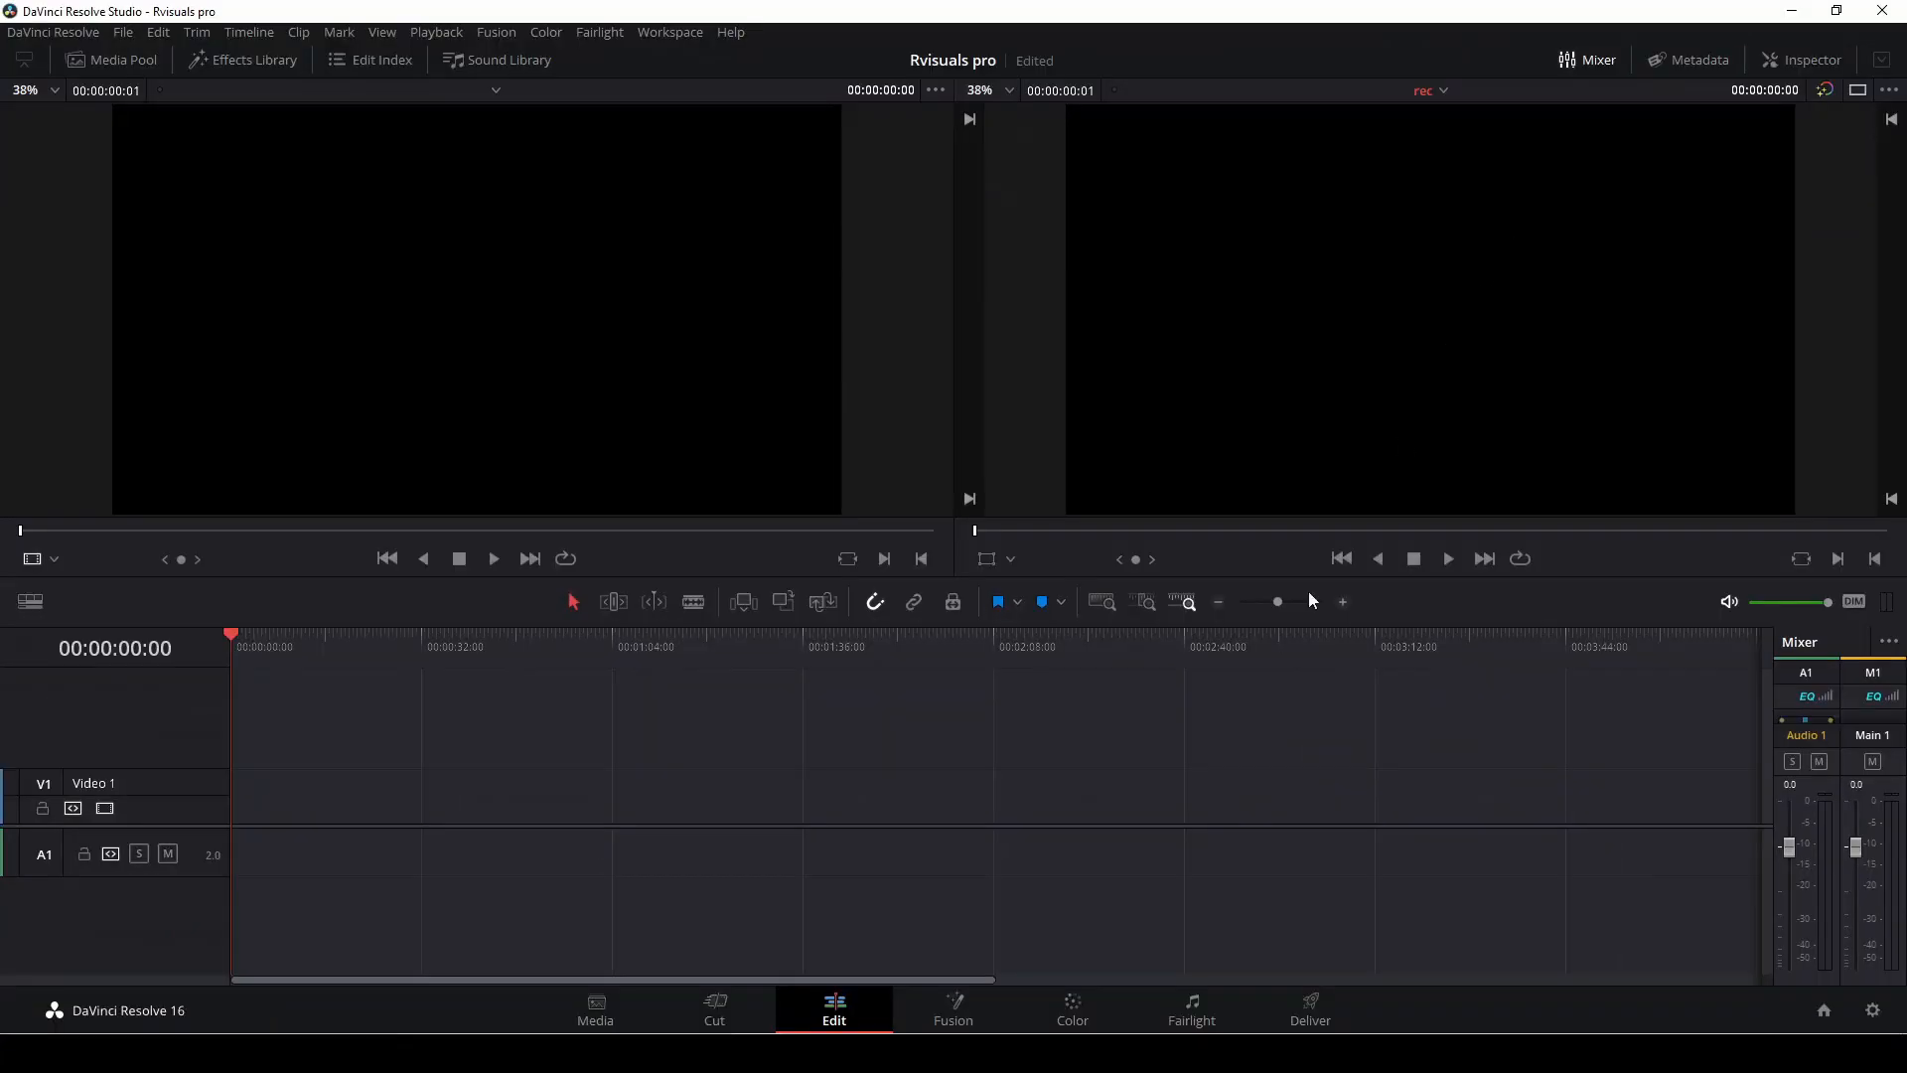
Step: Browse the video transitions in the effects library down to the Fusion transitions whose names begin with rvisual.cz CMPRO
left_click(241, 61)
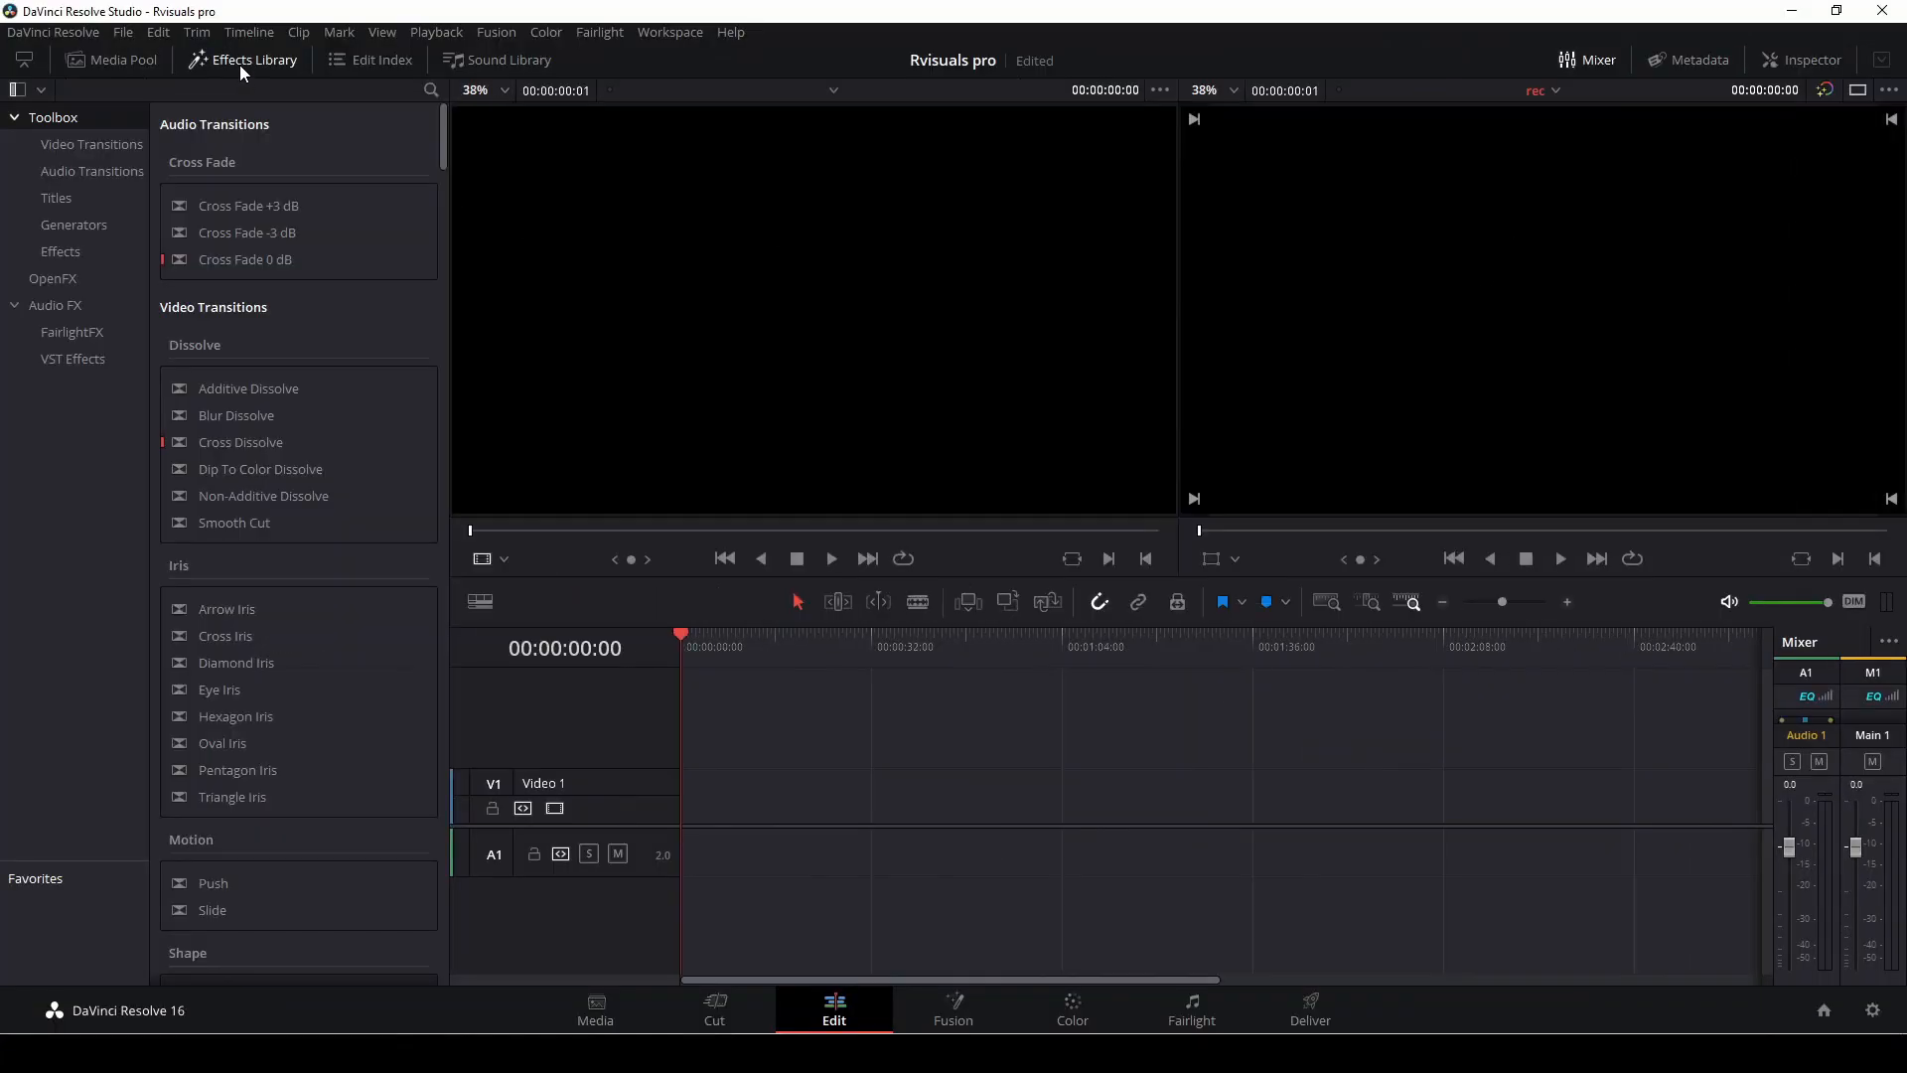
left_click(105, 145)
scroll(282, 360, "down", 10)
scroll(282, 363, "down", 5)
scroll(283, 366, "up", 7)
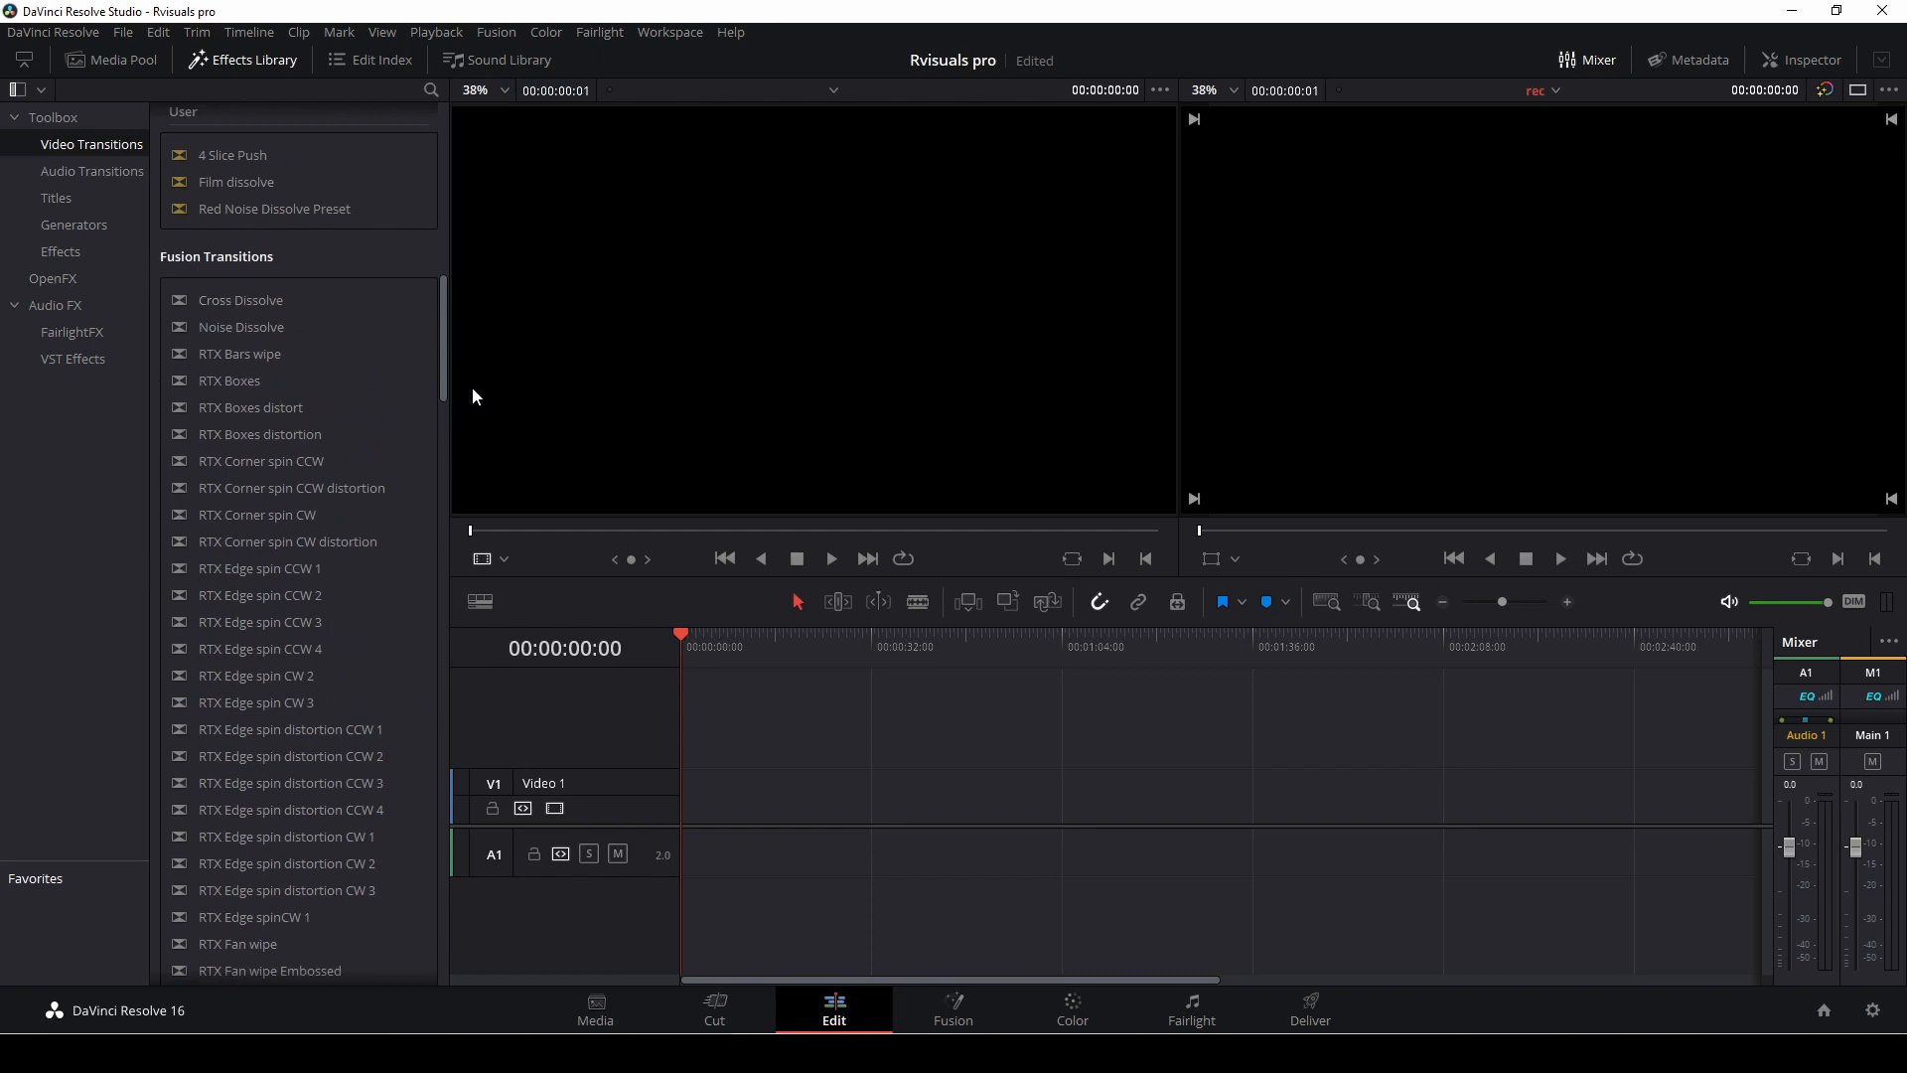
scroll(348, 454, "down", 10)
scroll(346, 451, "down", 3)
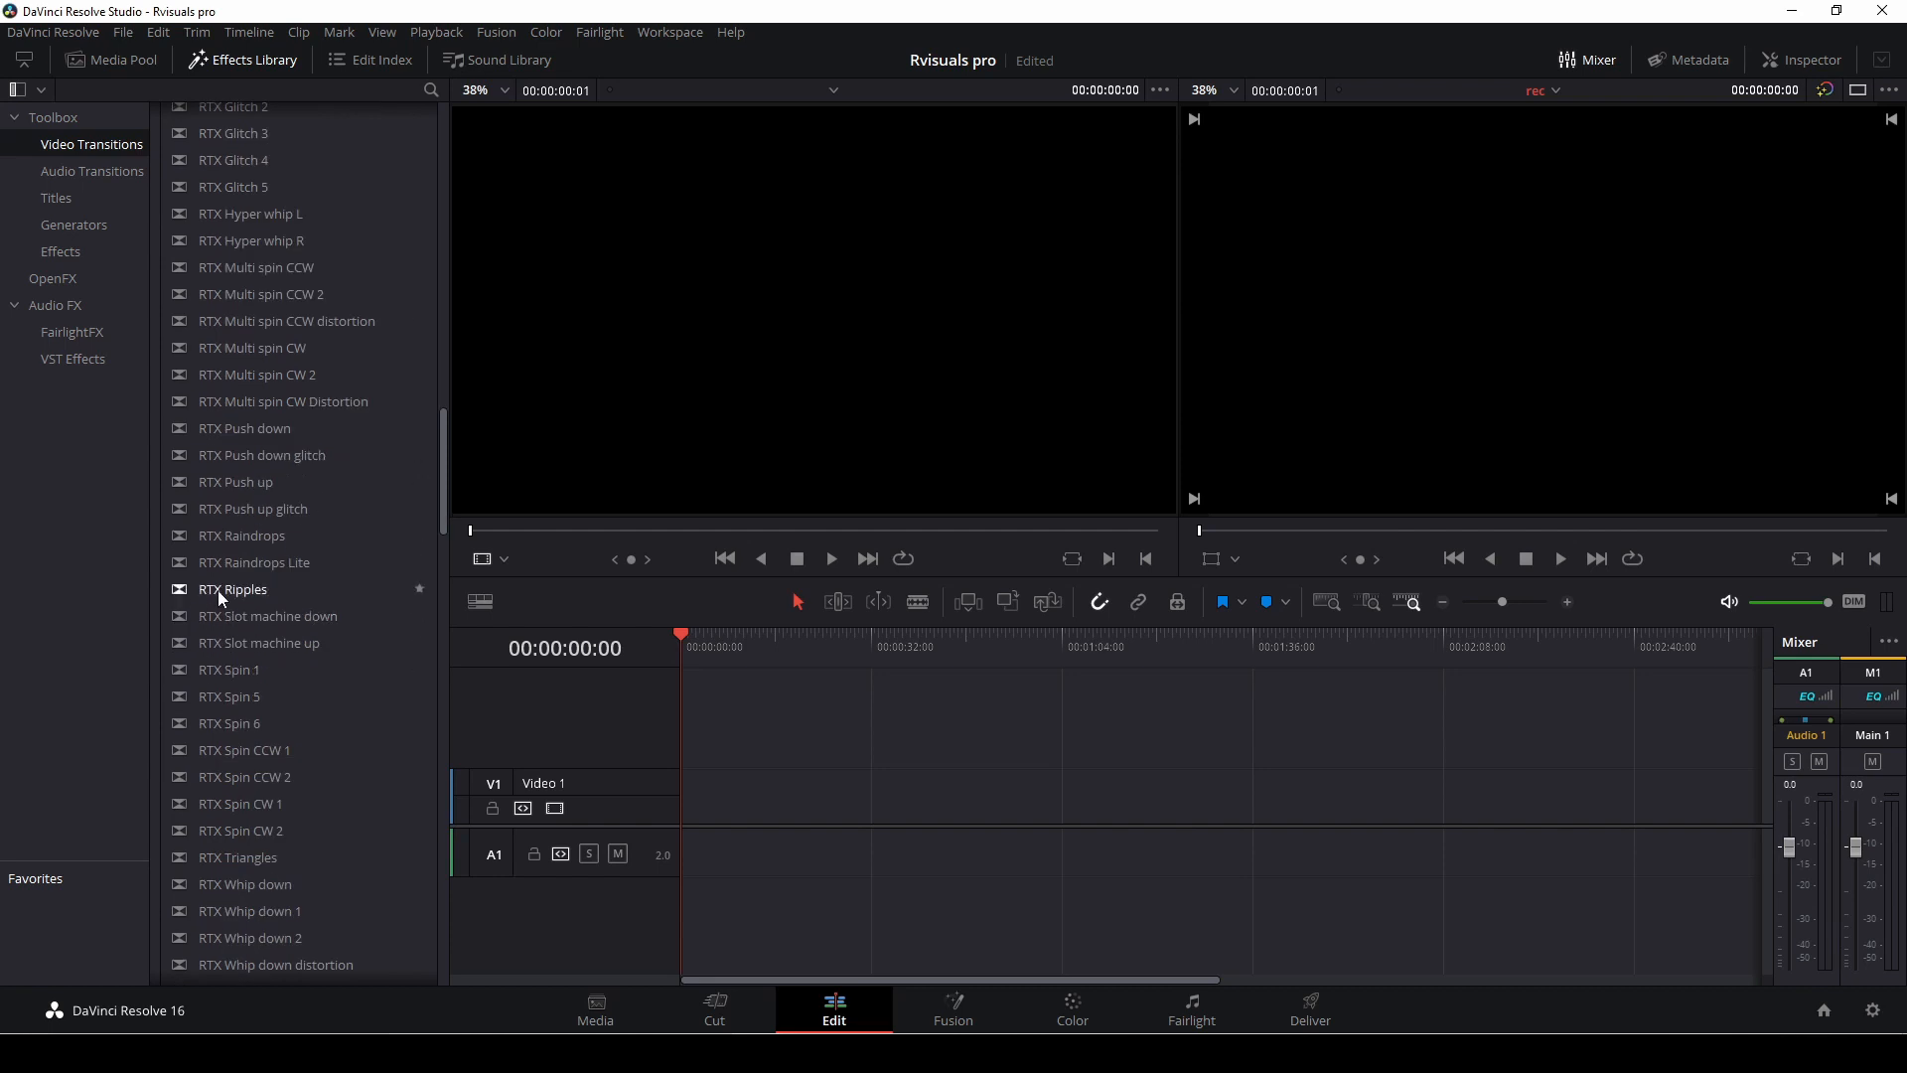
scroll(217, 590, "down", 15)
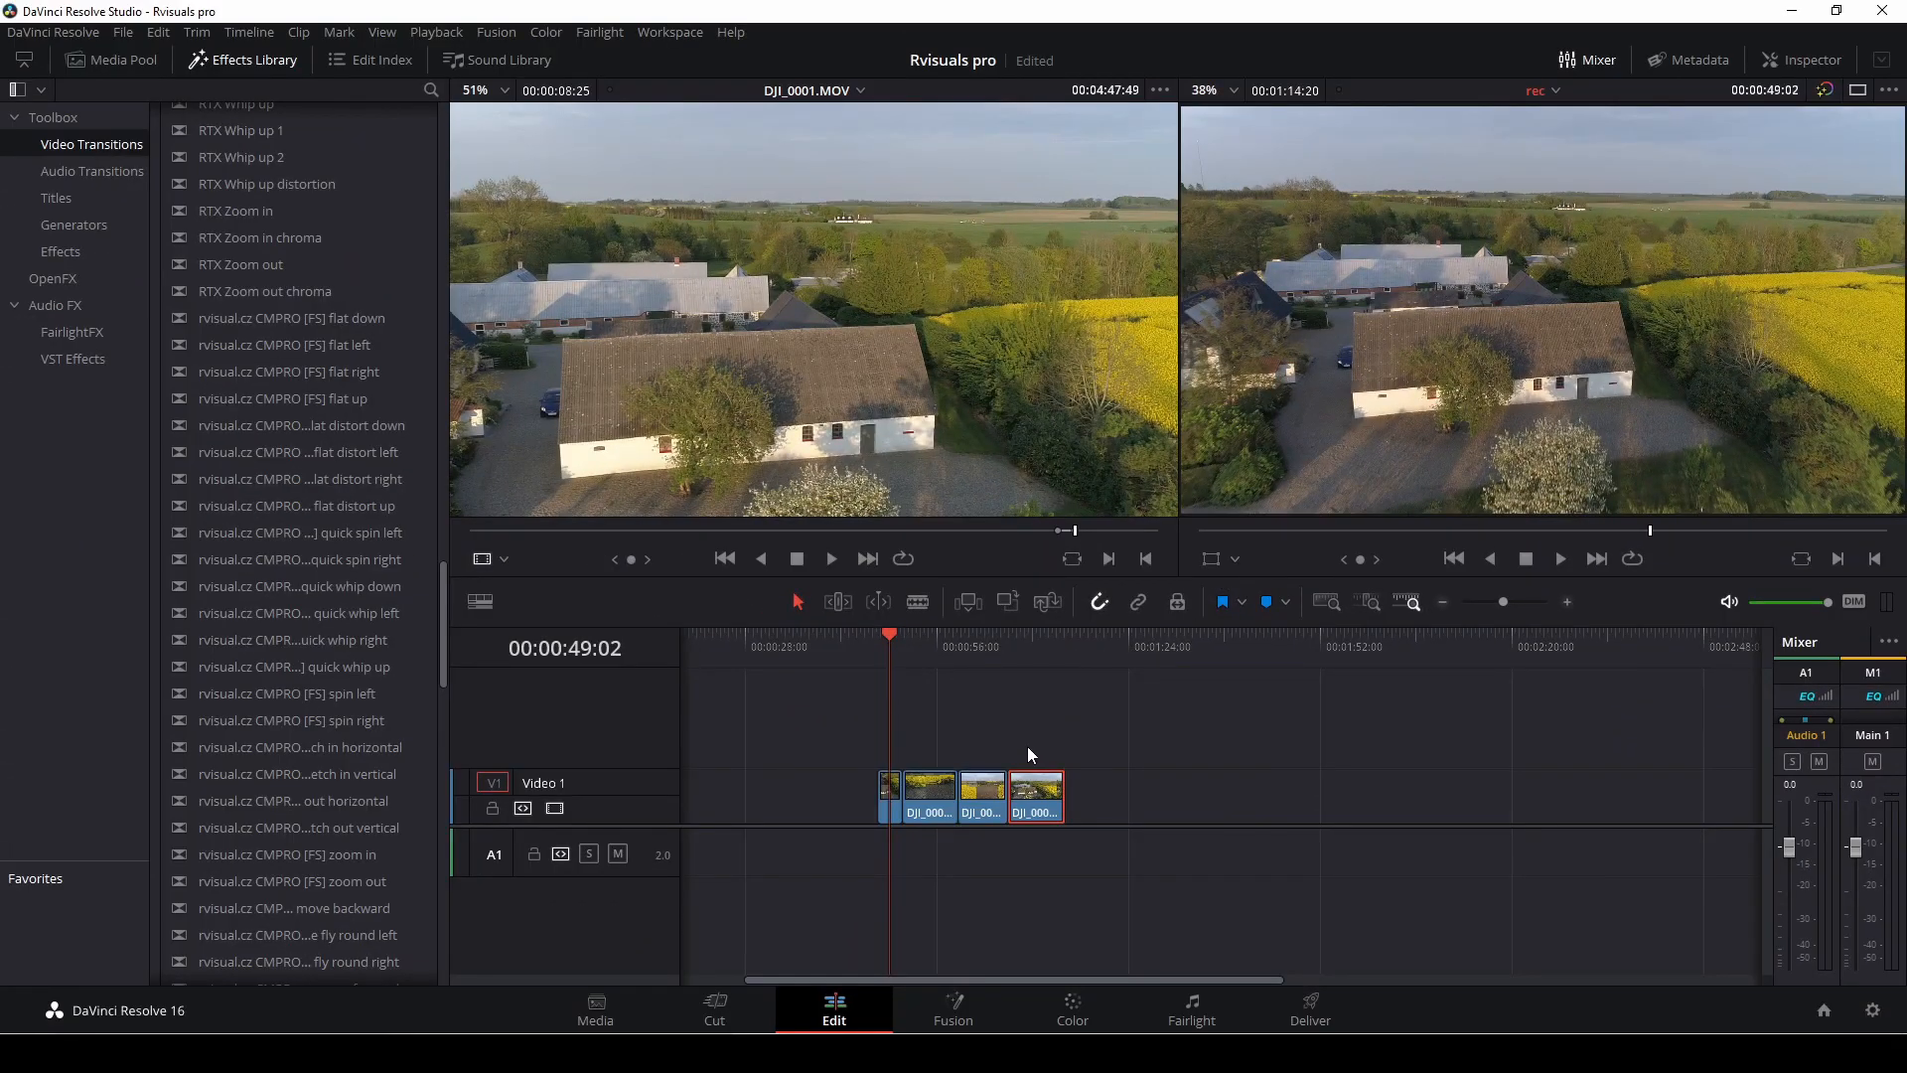
Step: Add the rvisual.cz CMPRO [FS] stretch in horizontal transition at the cut between the first two clips on Video 1
key("space")
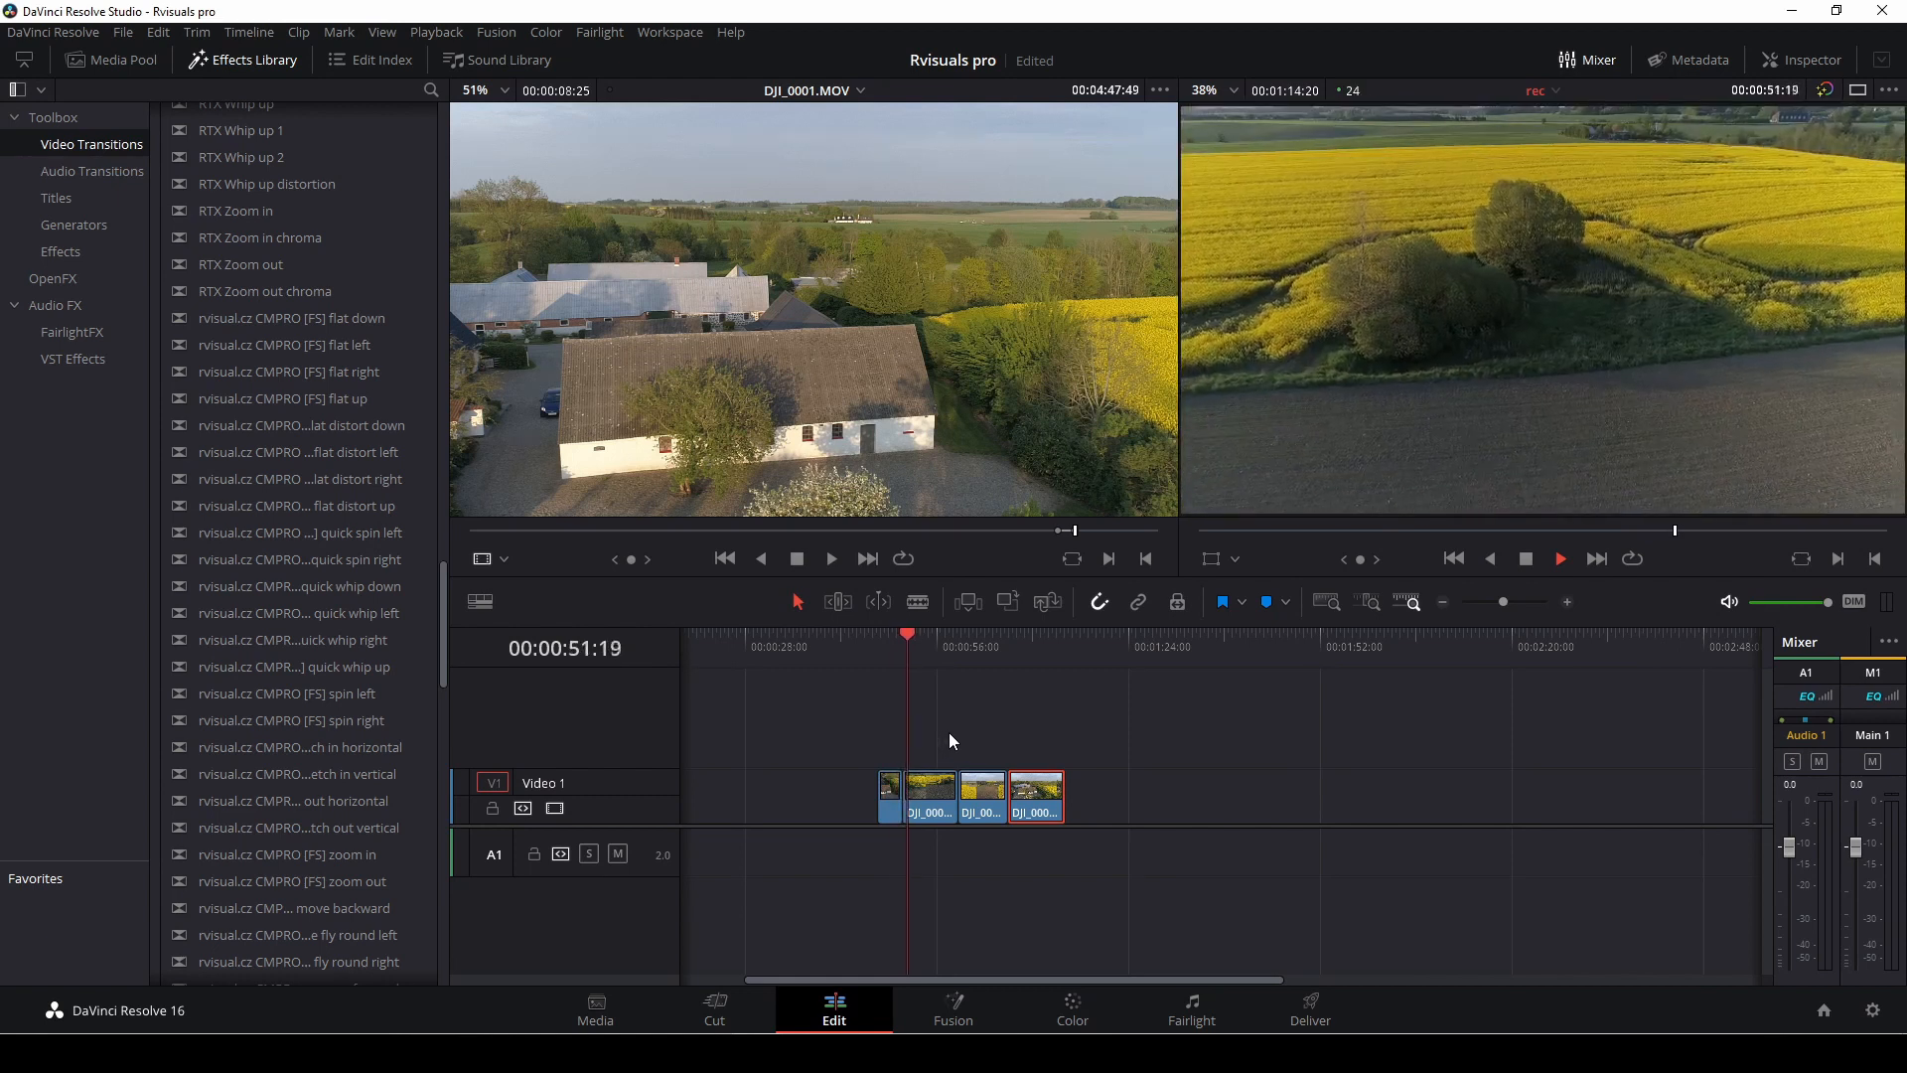
key("space")
left_click_drag(884, 647, 900, 650)
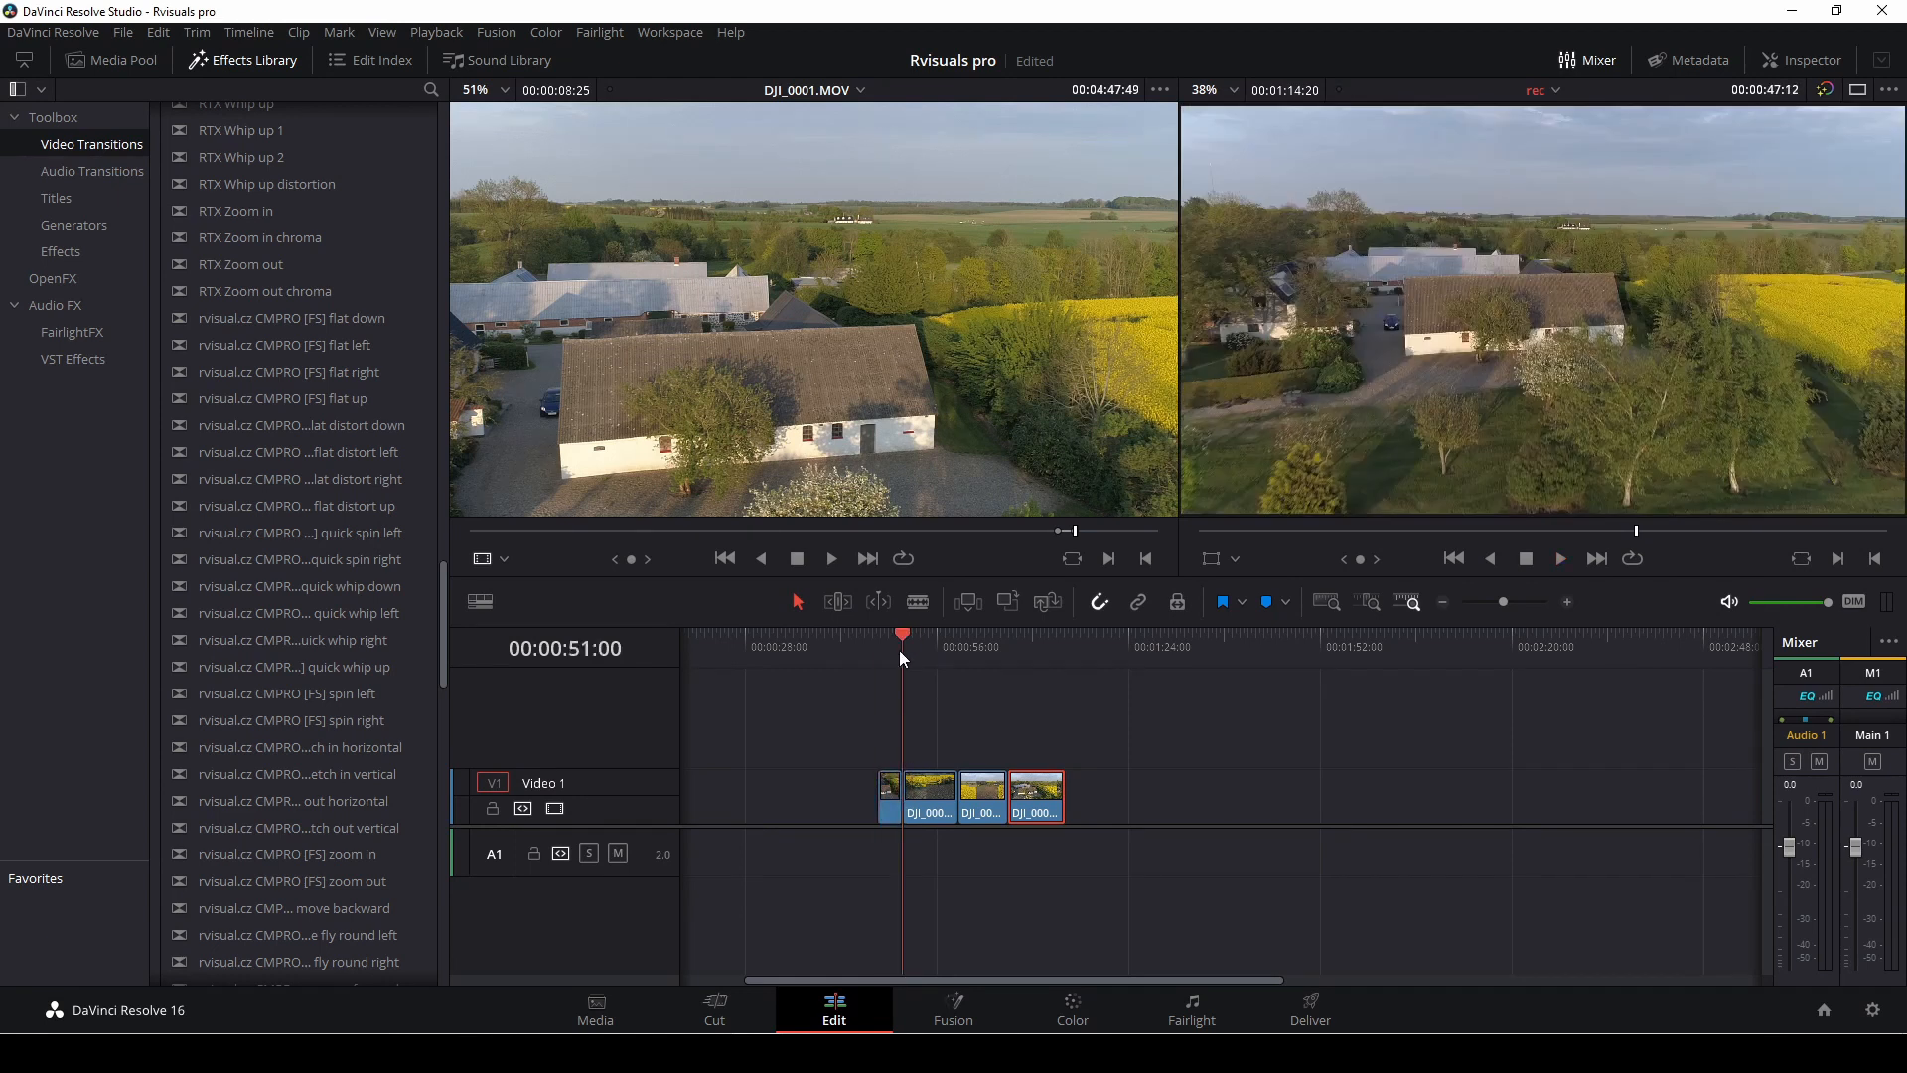
left_click_drag(1500, 594, 1508, 598)
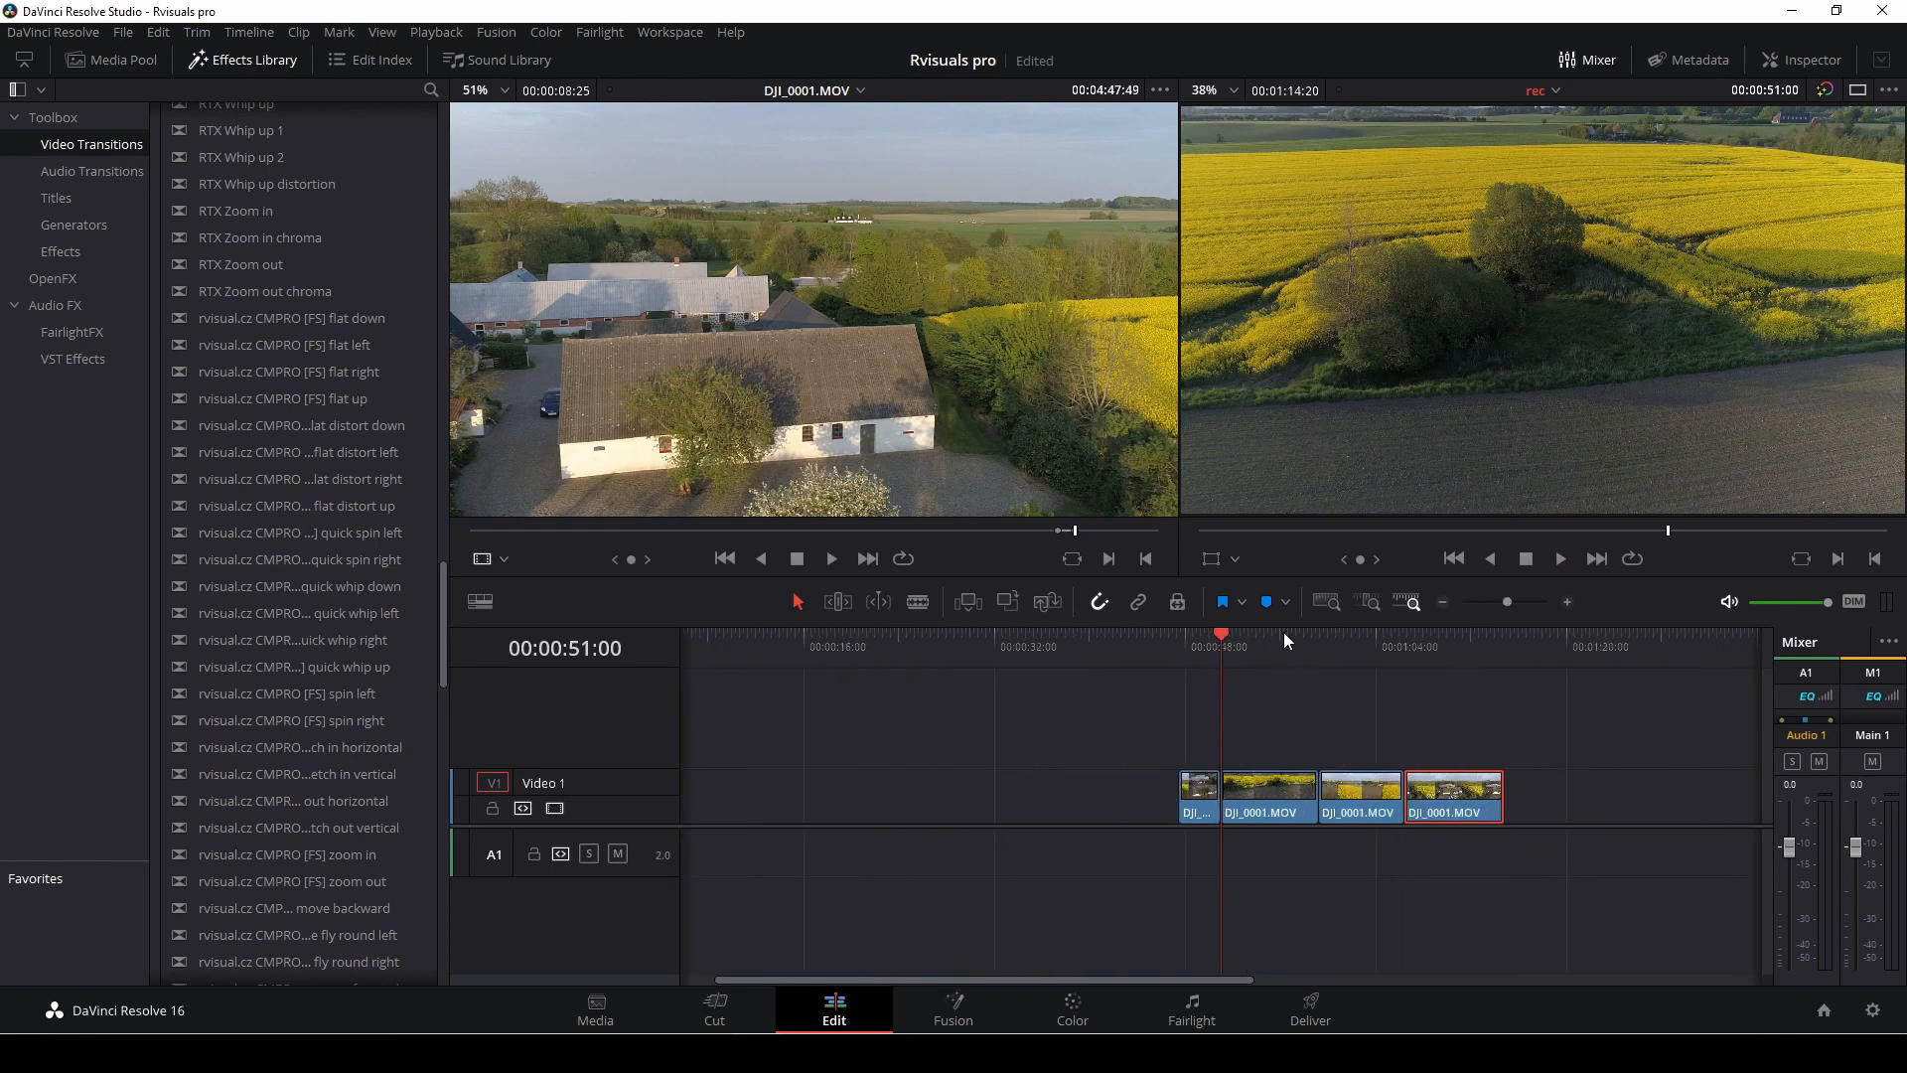
key("Left")
key("Left")
key("Left")
key("Left")
key("Left")
key("Left")
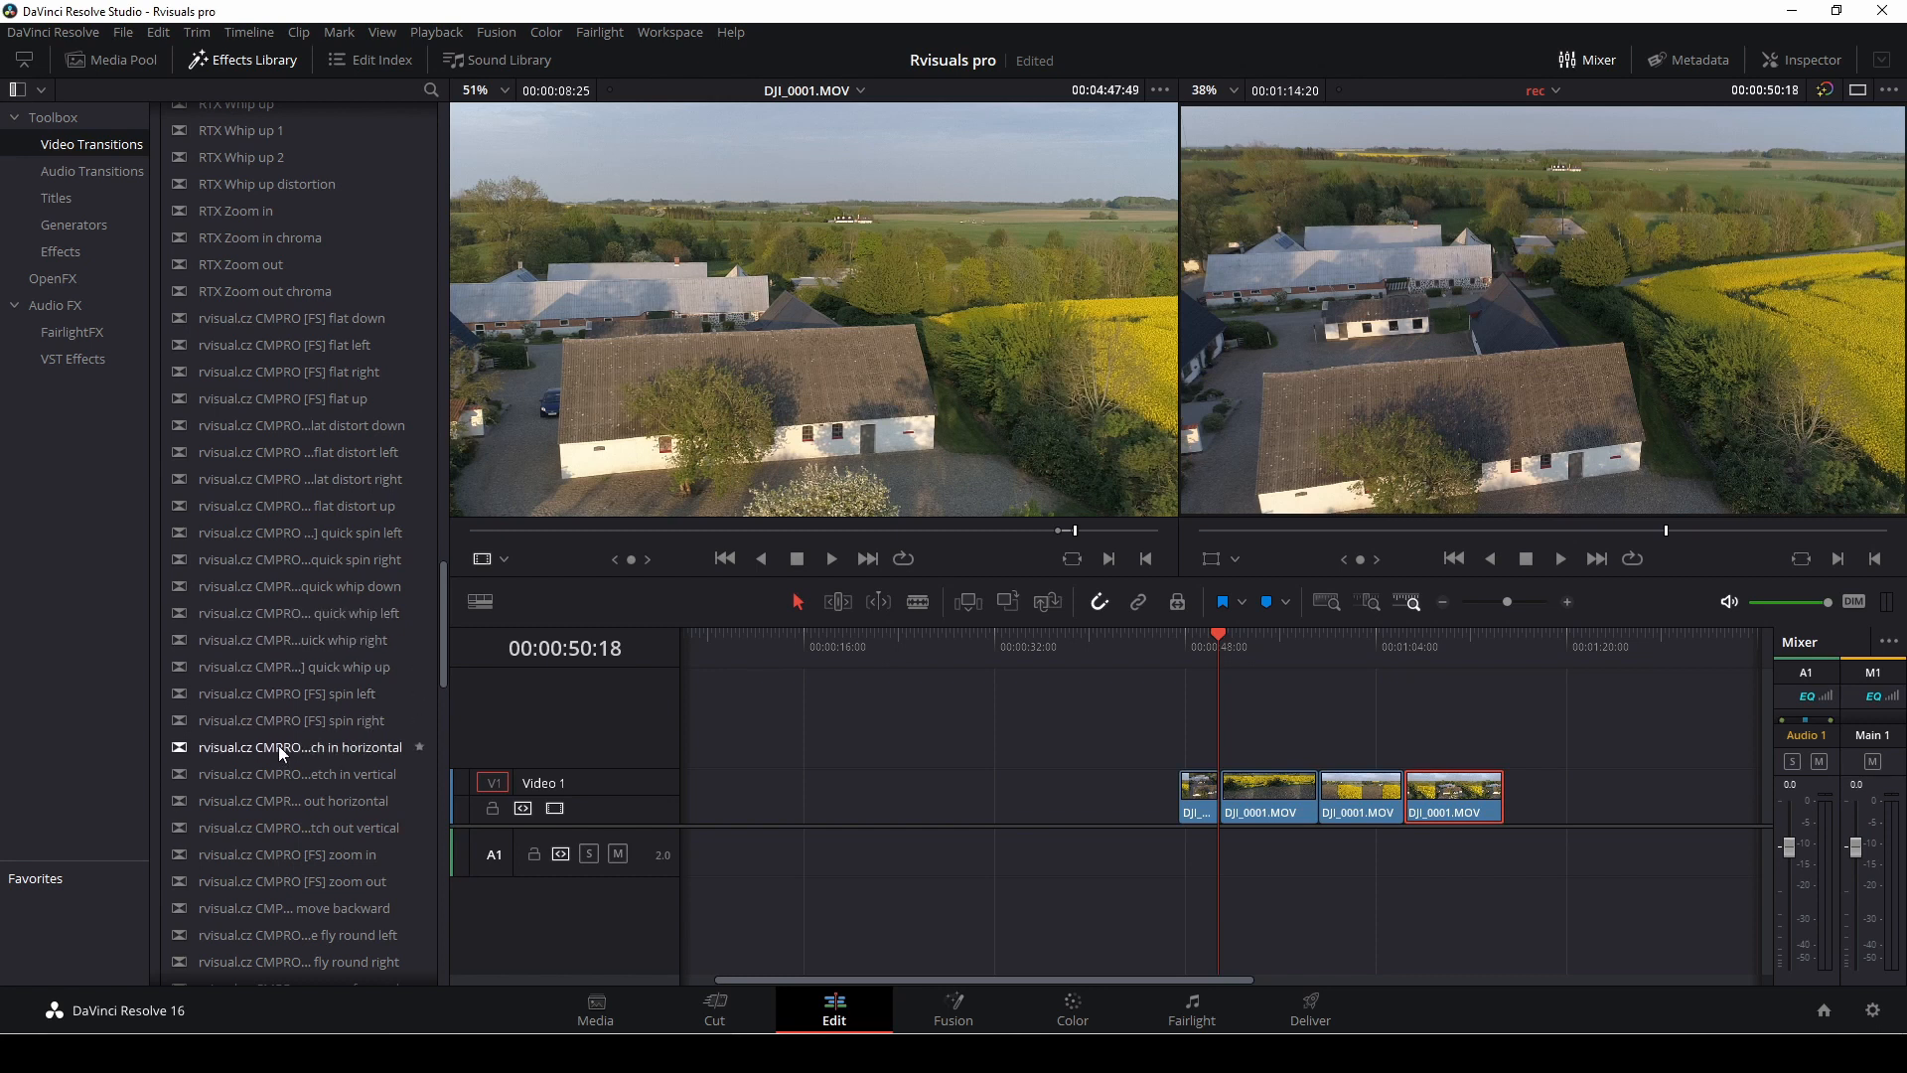
left_click_drag(278, 743, 1298, 801)
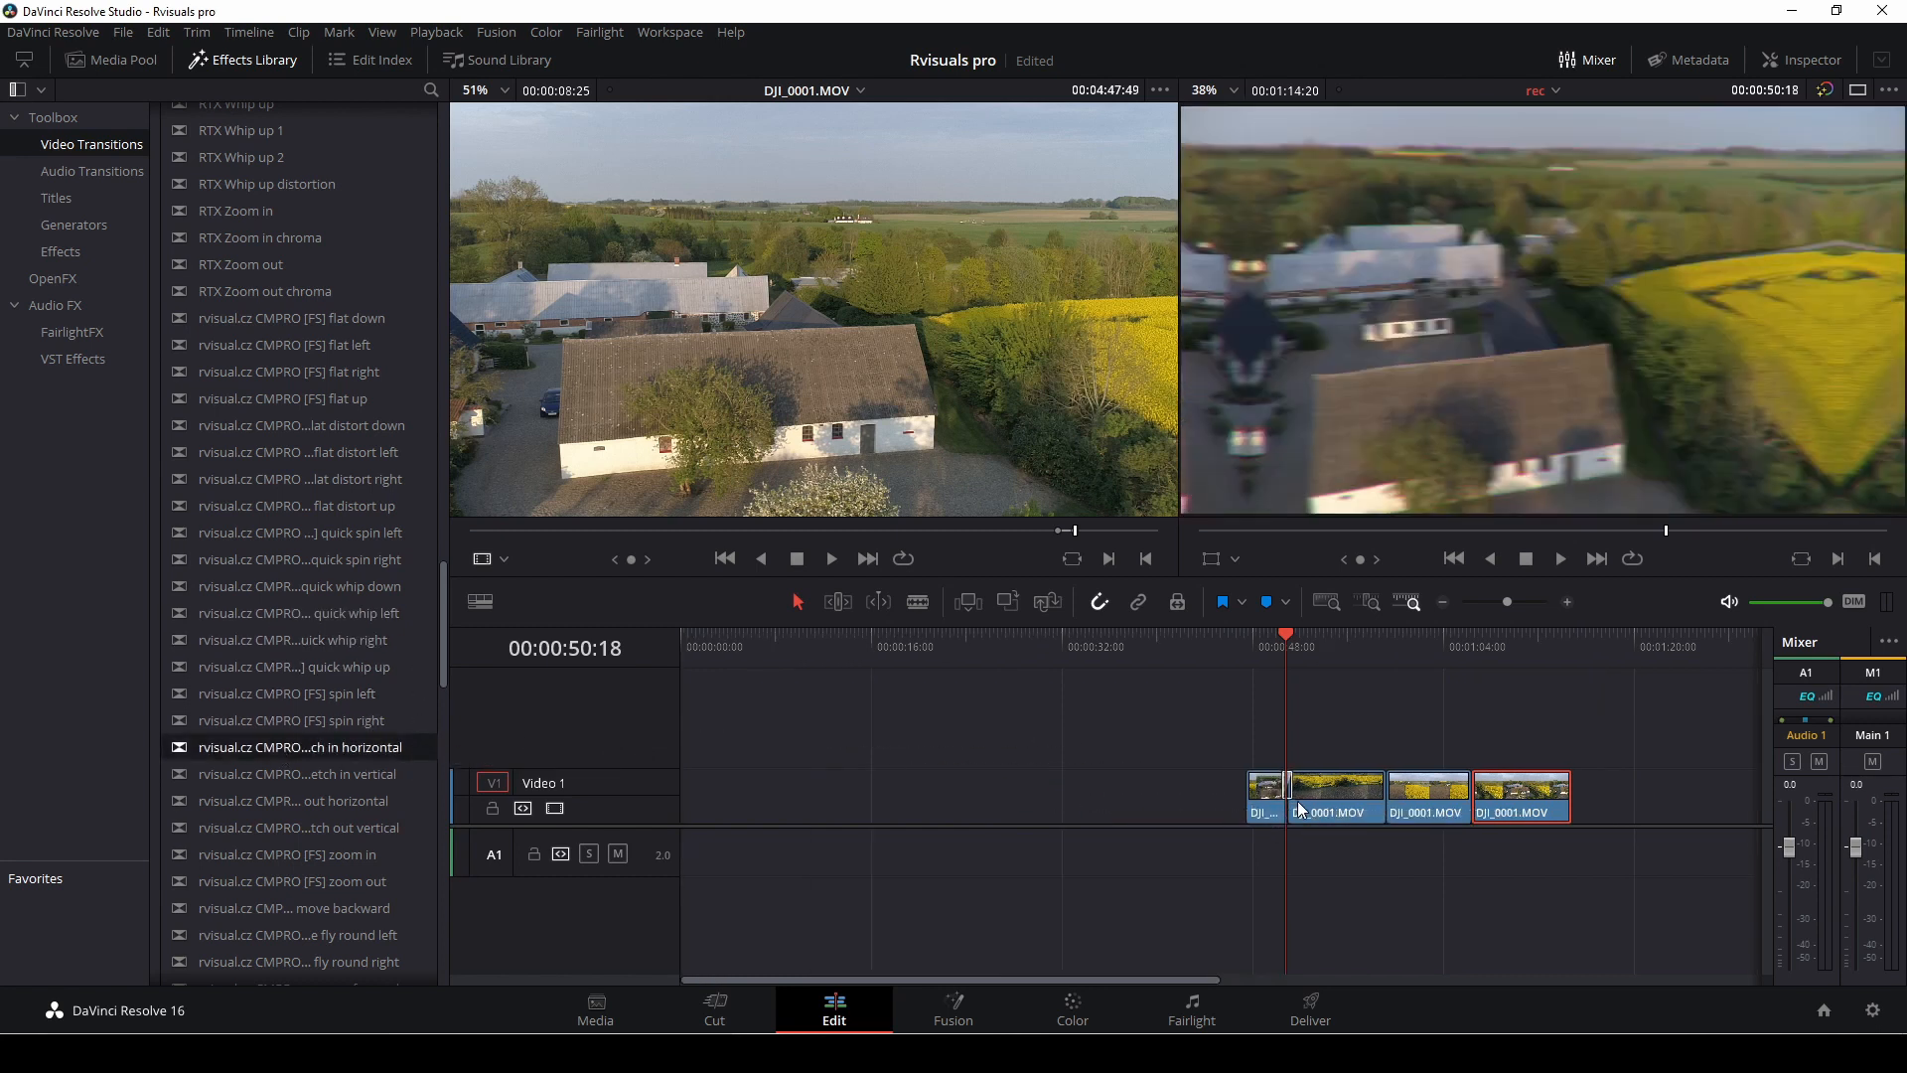
Step: Play back the stretch in horizontal transition several times from just before the first cut
left_click(1514, 602)
left_click(1176, 657)
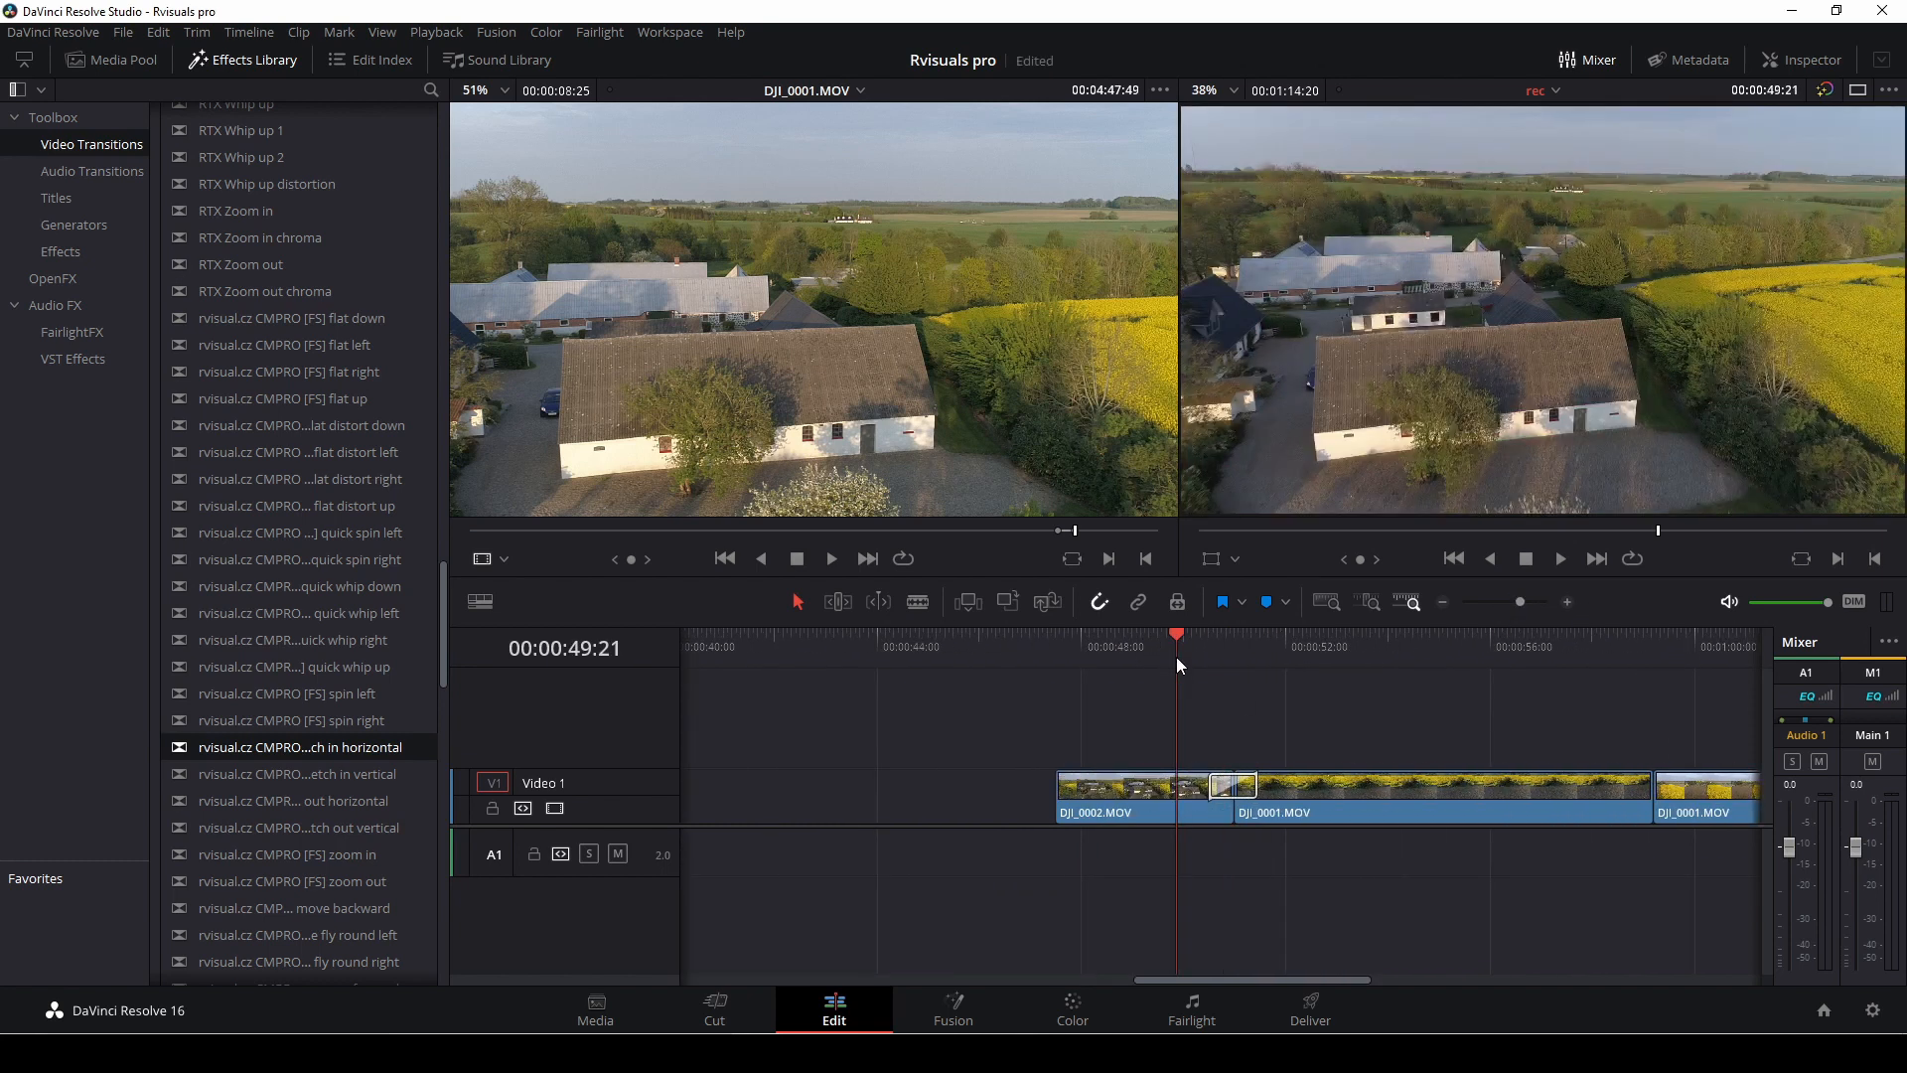
key("space")
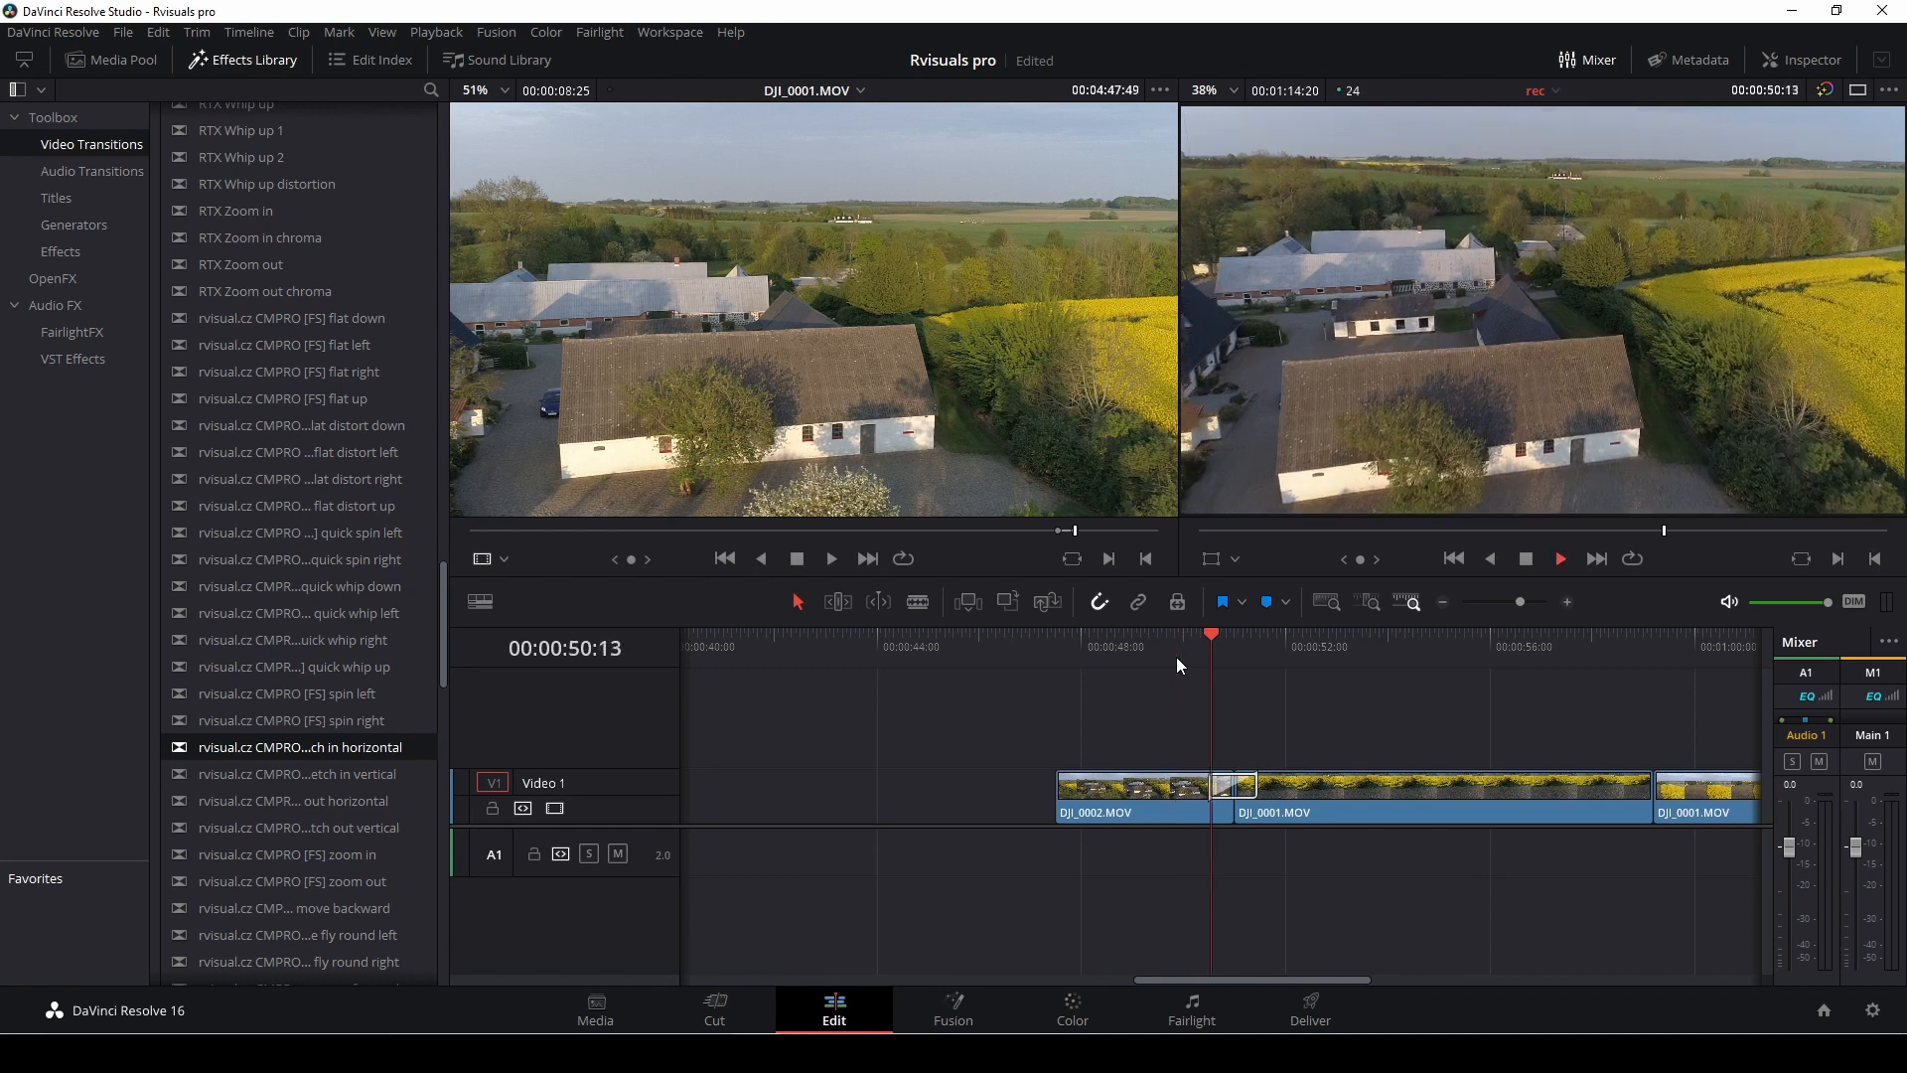
left_click(1196, 654)
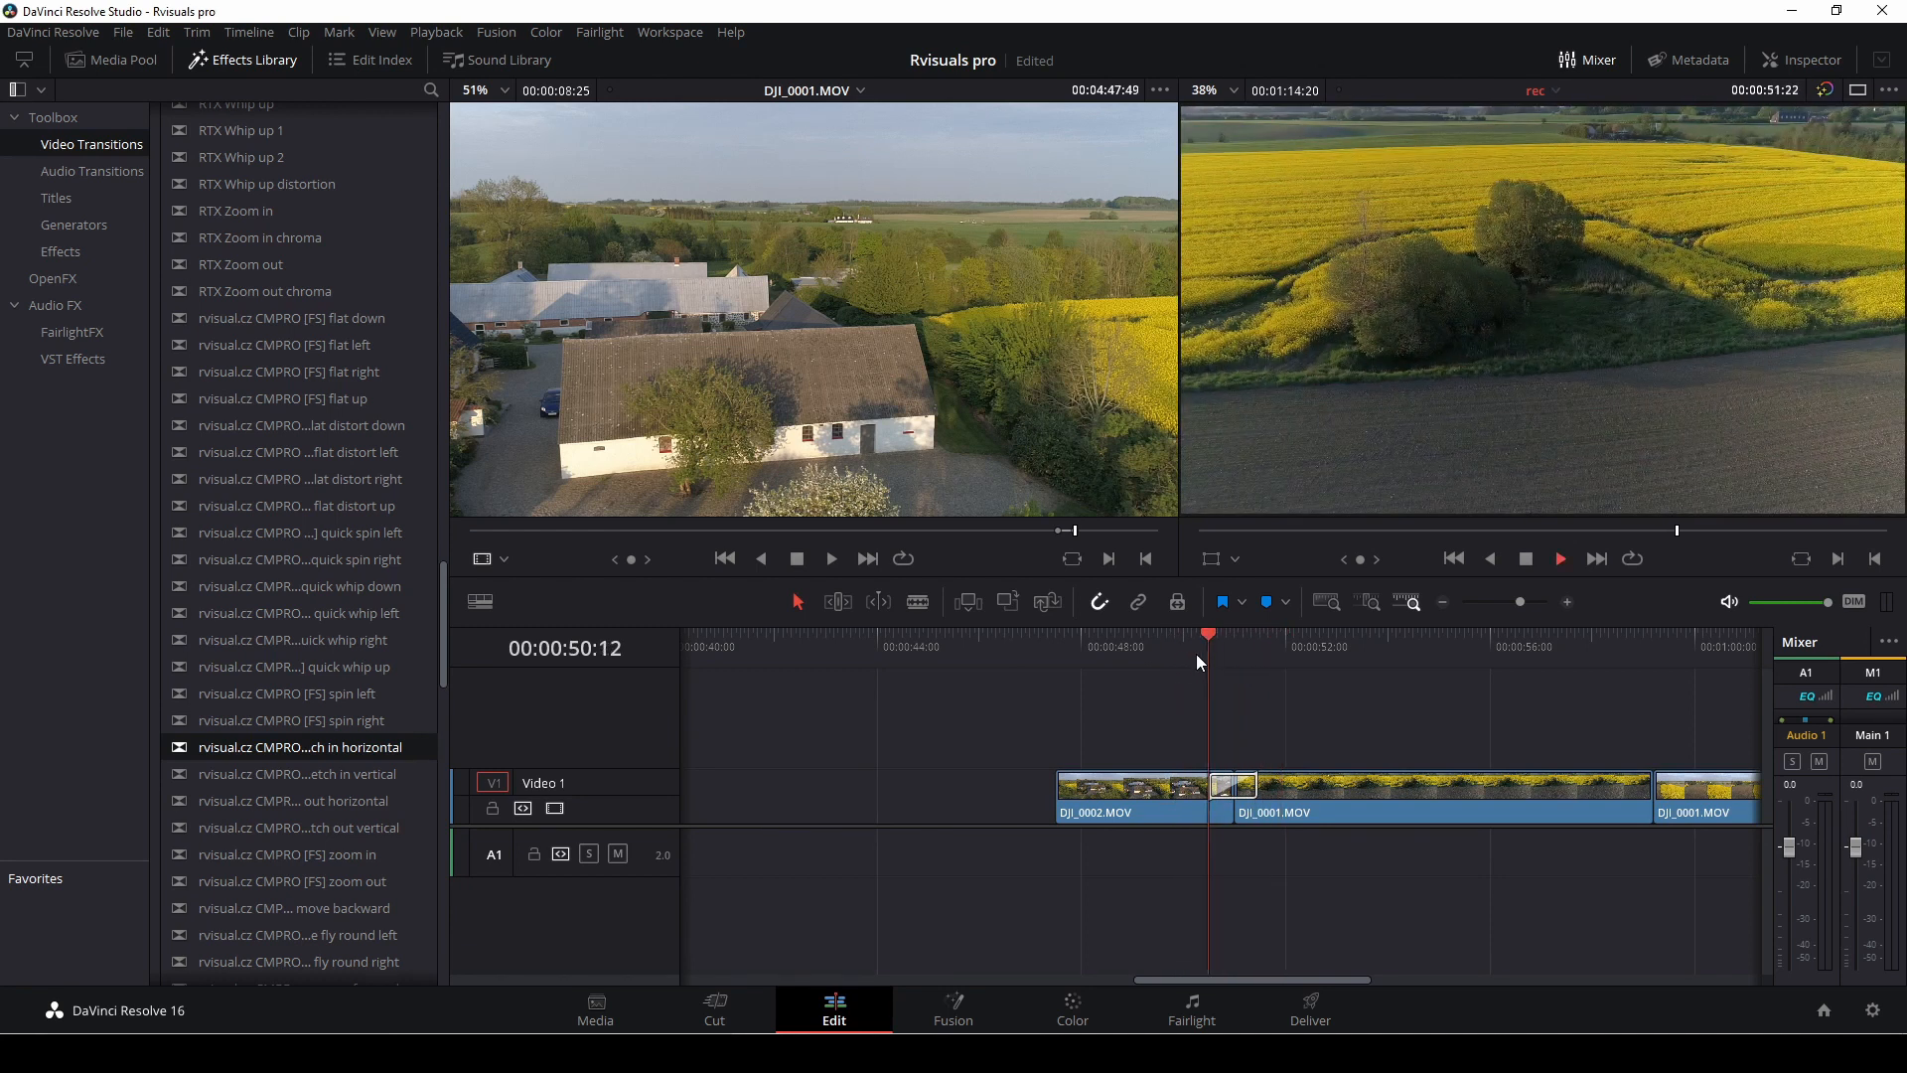
left_click(1200, 654)
key("space")
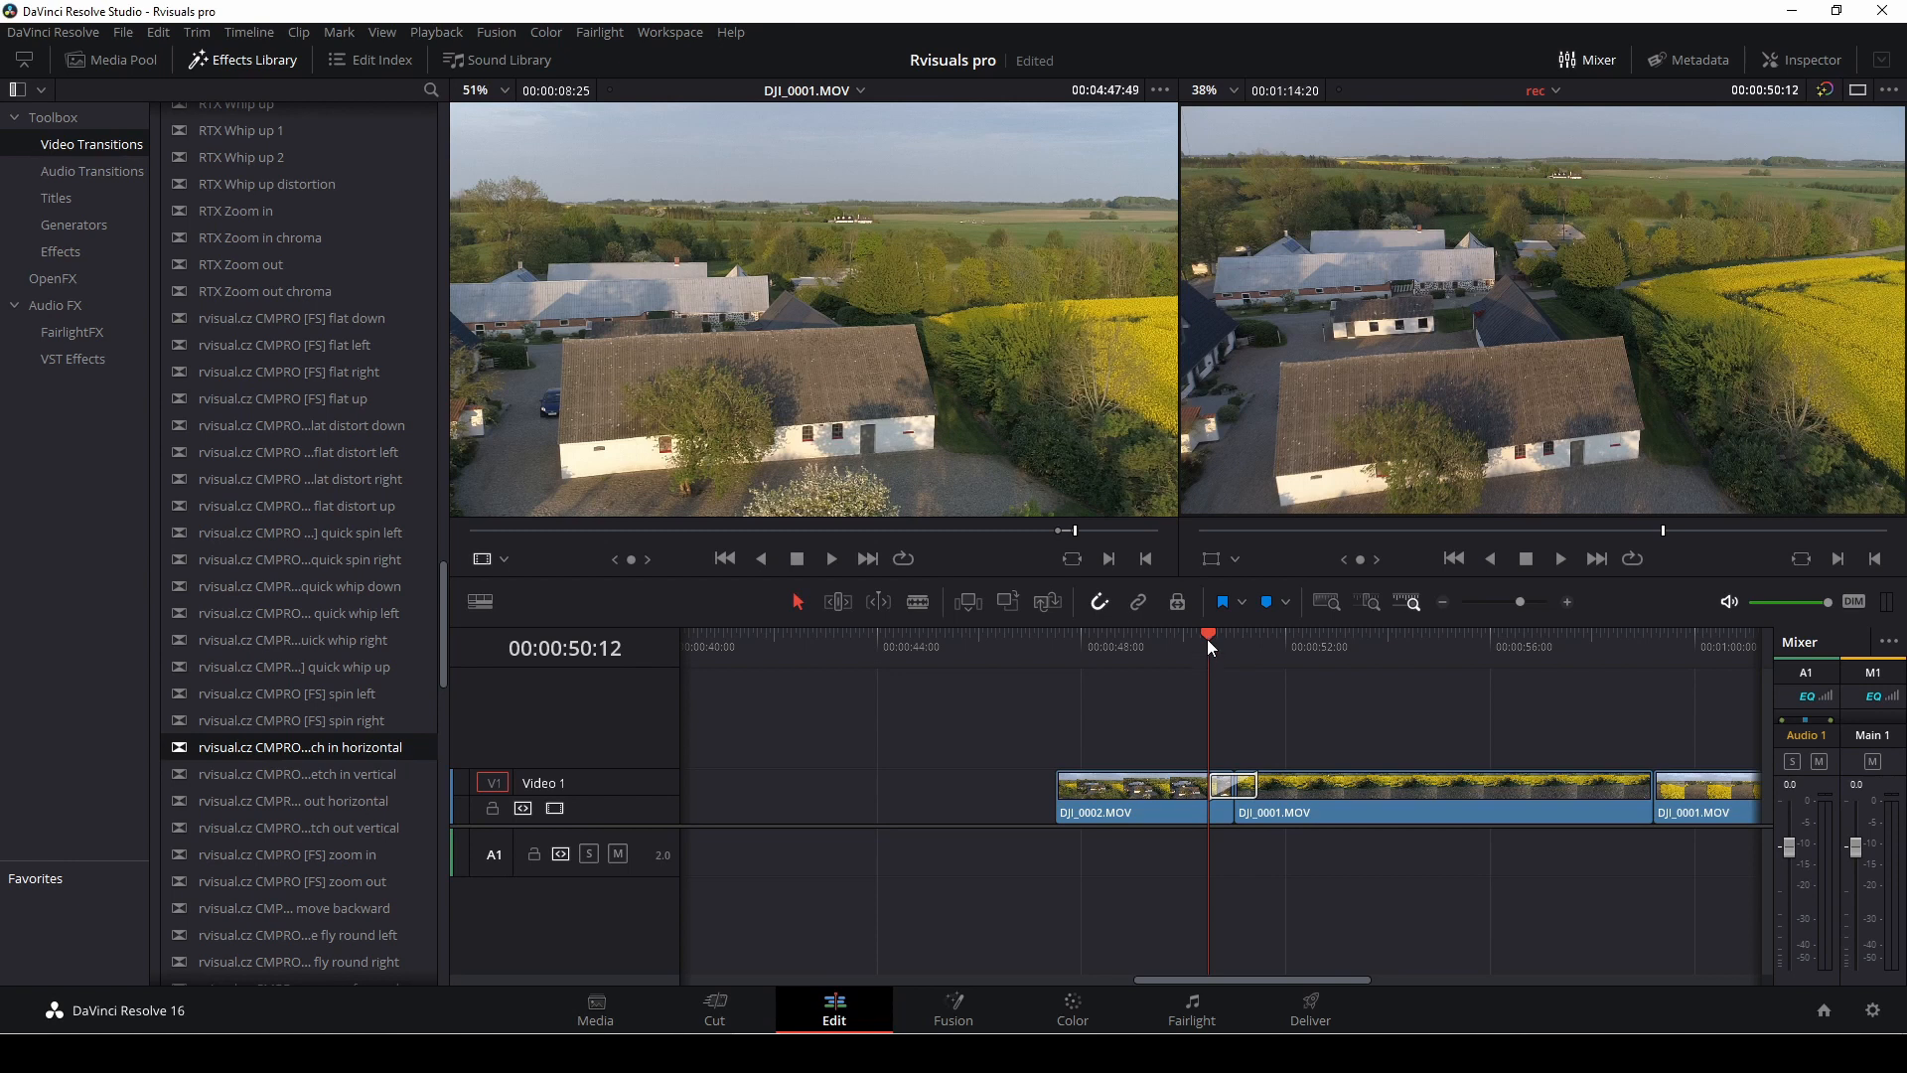
left_click_drag(1192, 647, 1186, 647)
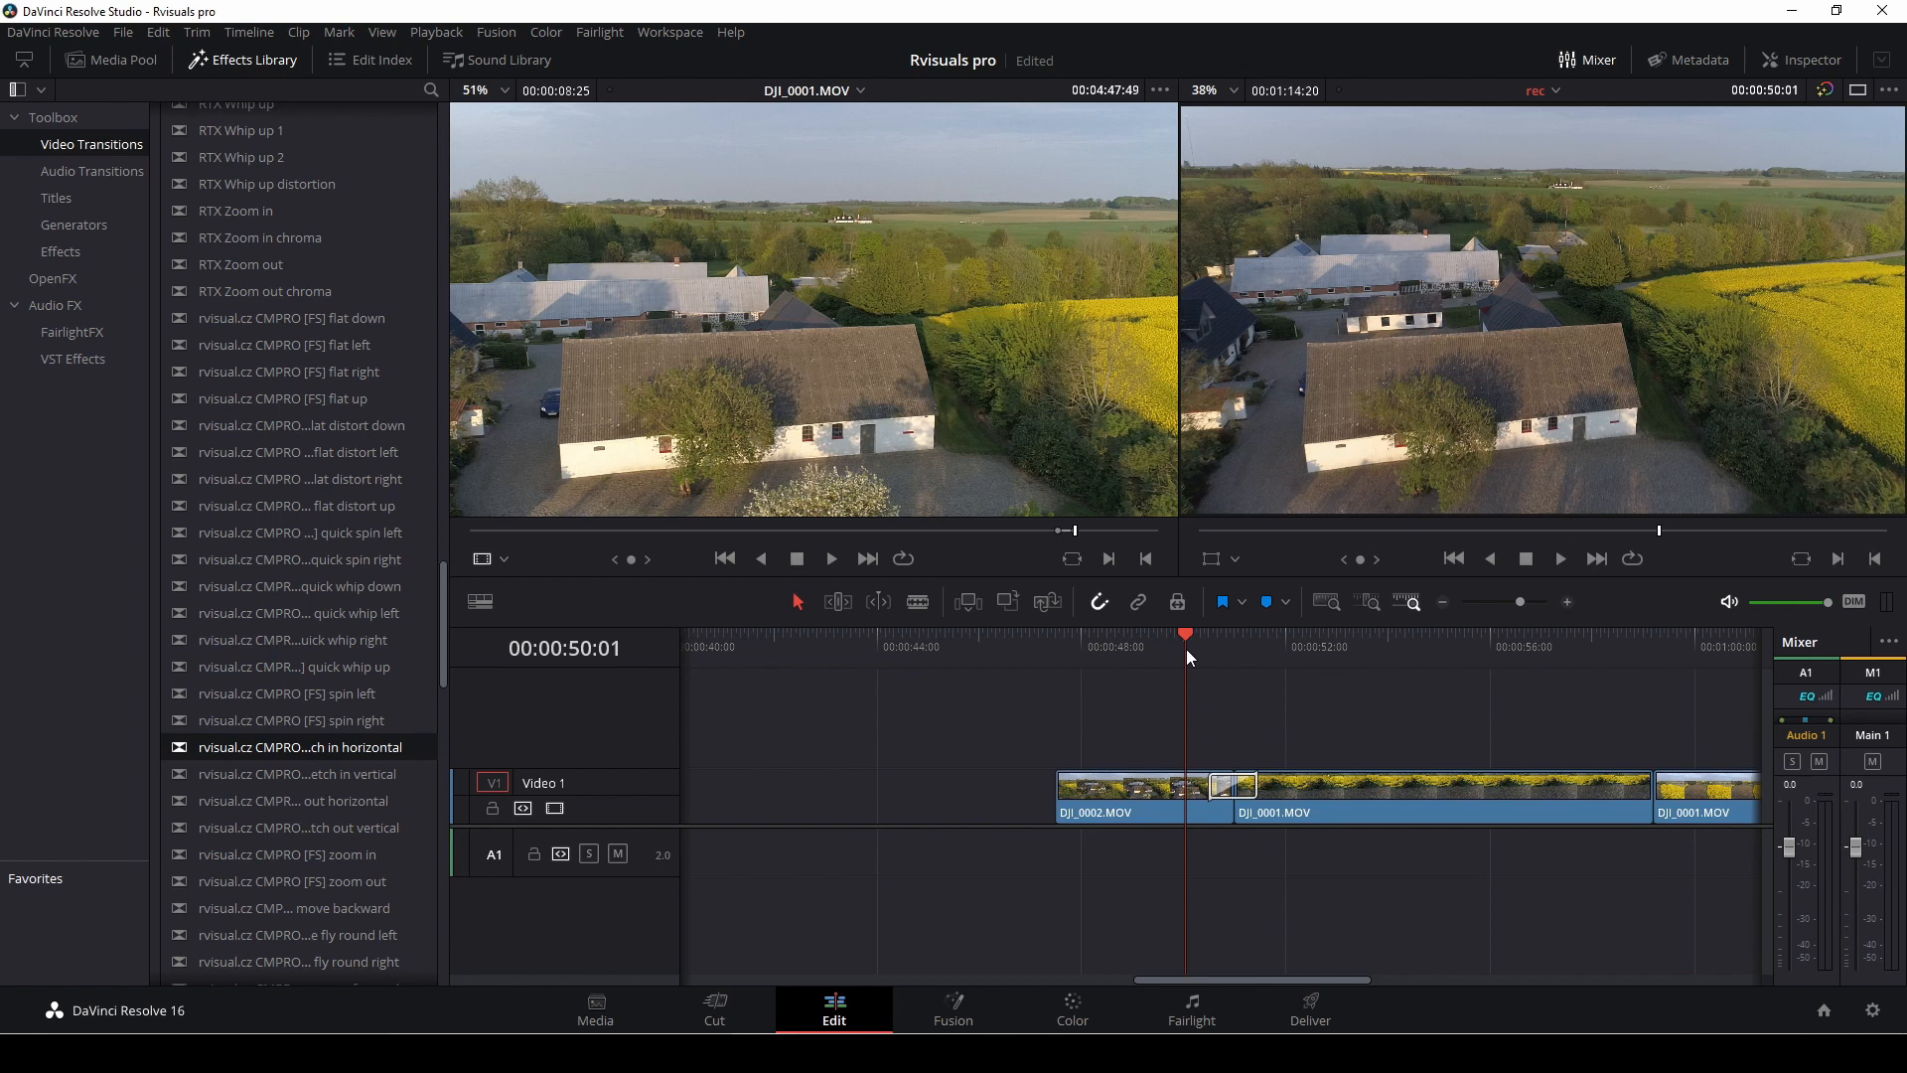
key("space")
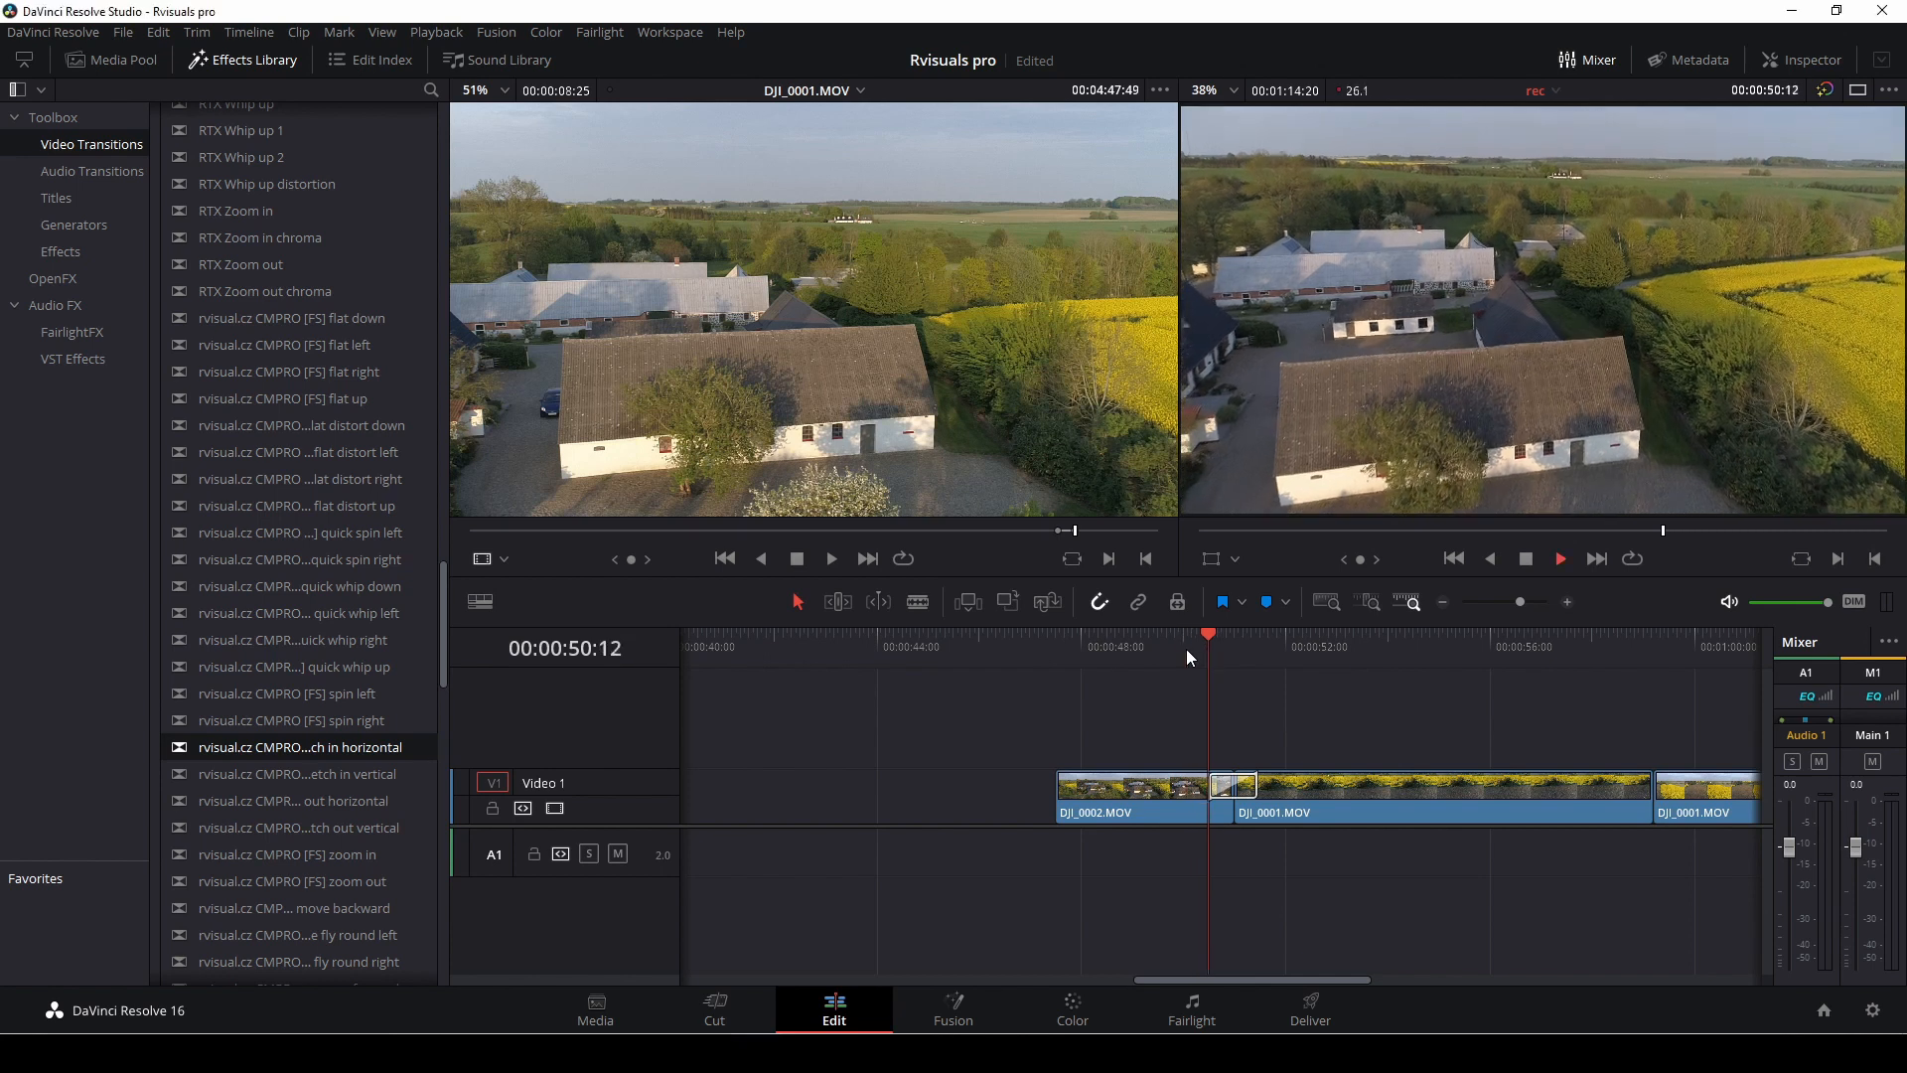
key("space")
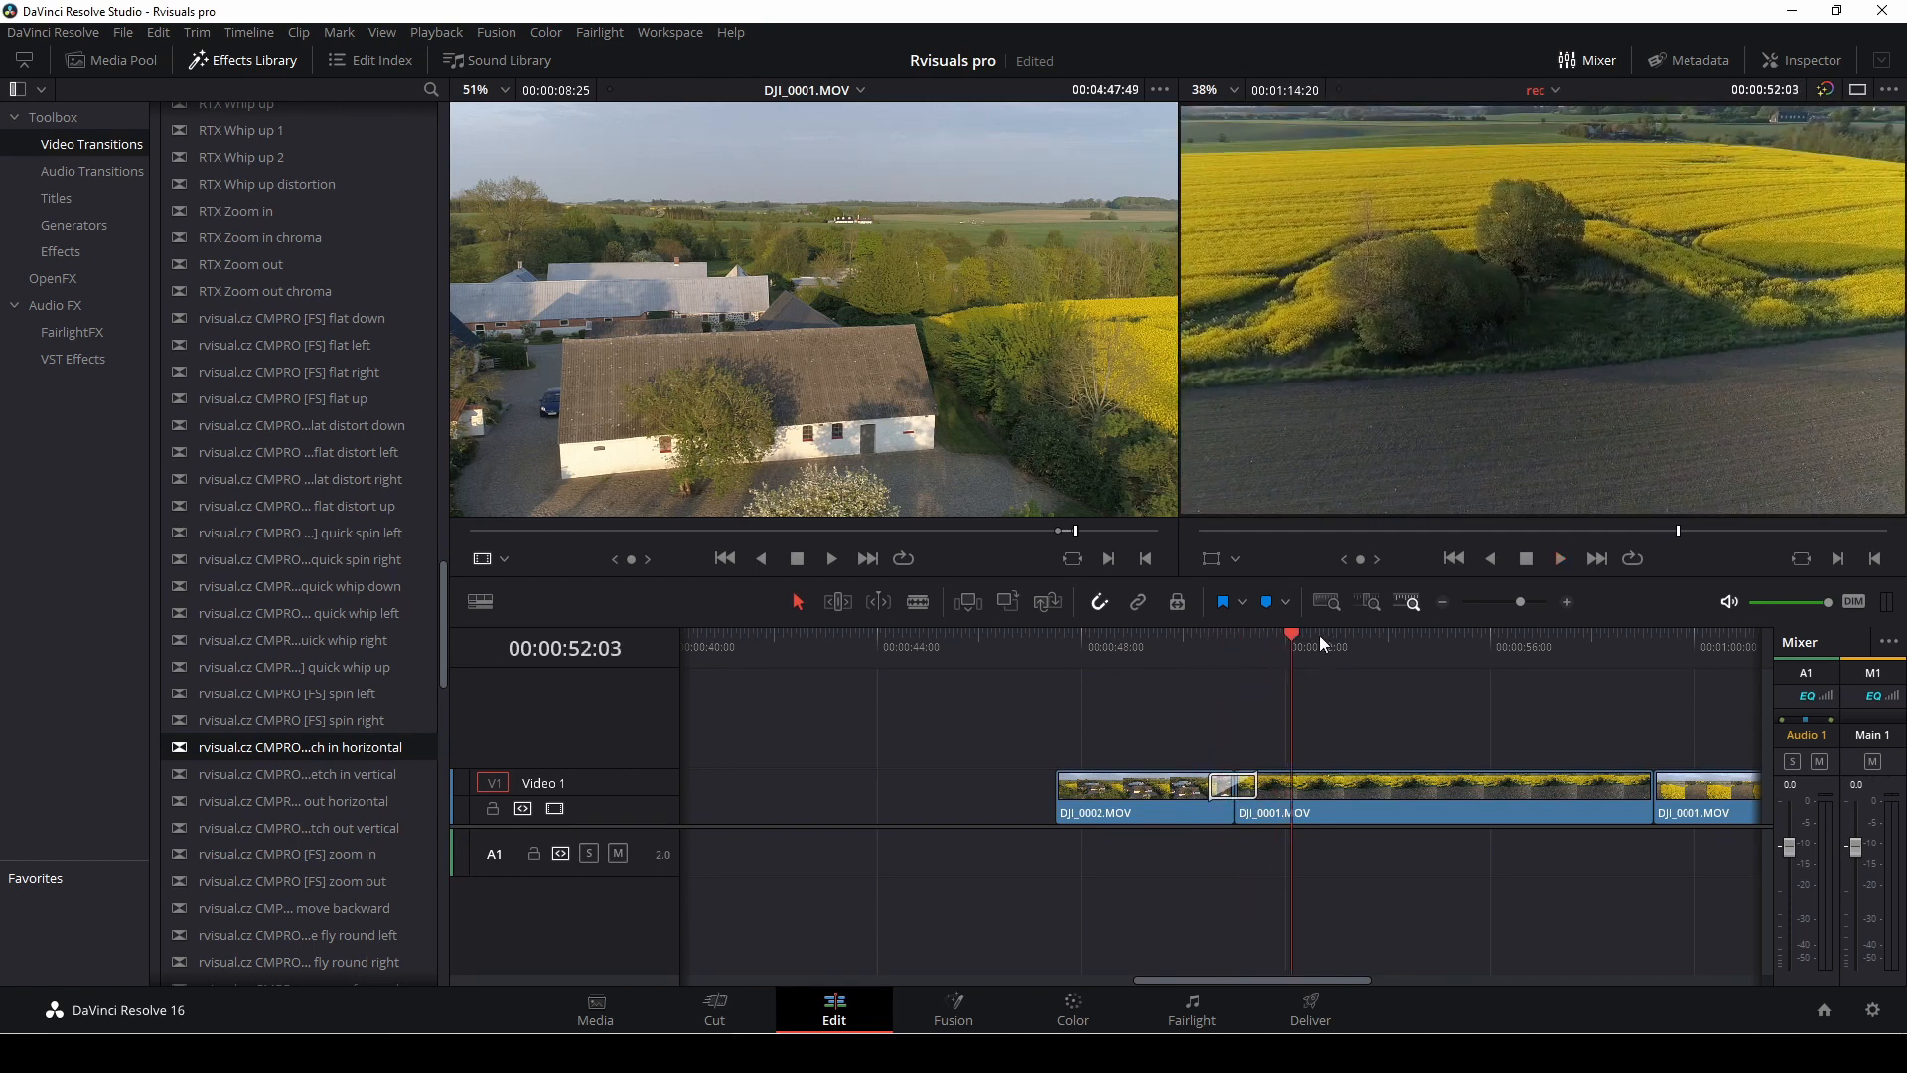
Step: Lengthen the transition at the first cut to about four seconds and play it back
left_click_drag(1286, 630, 1236, 640)
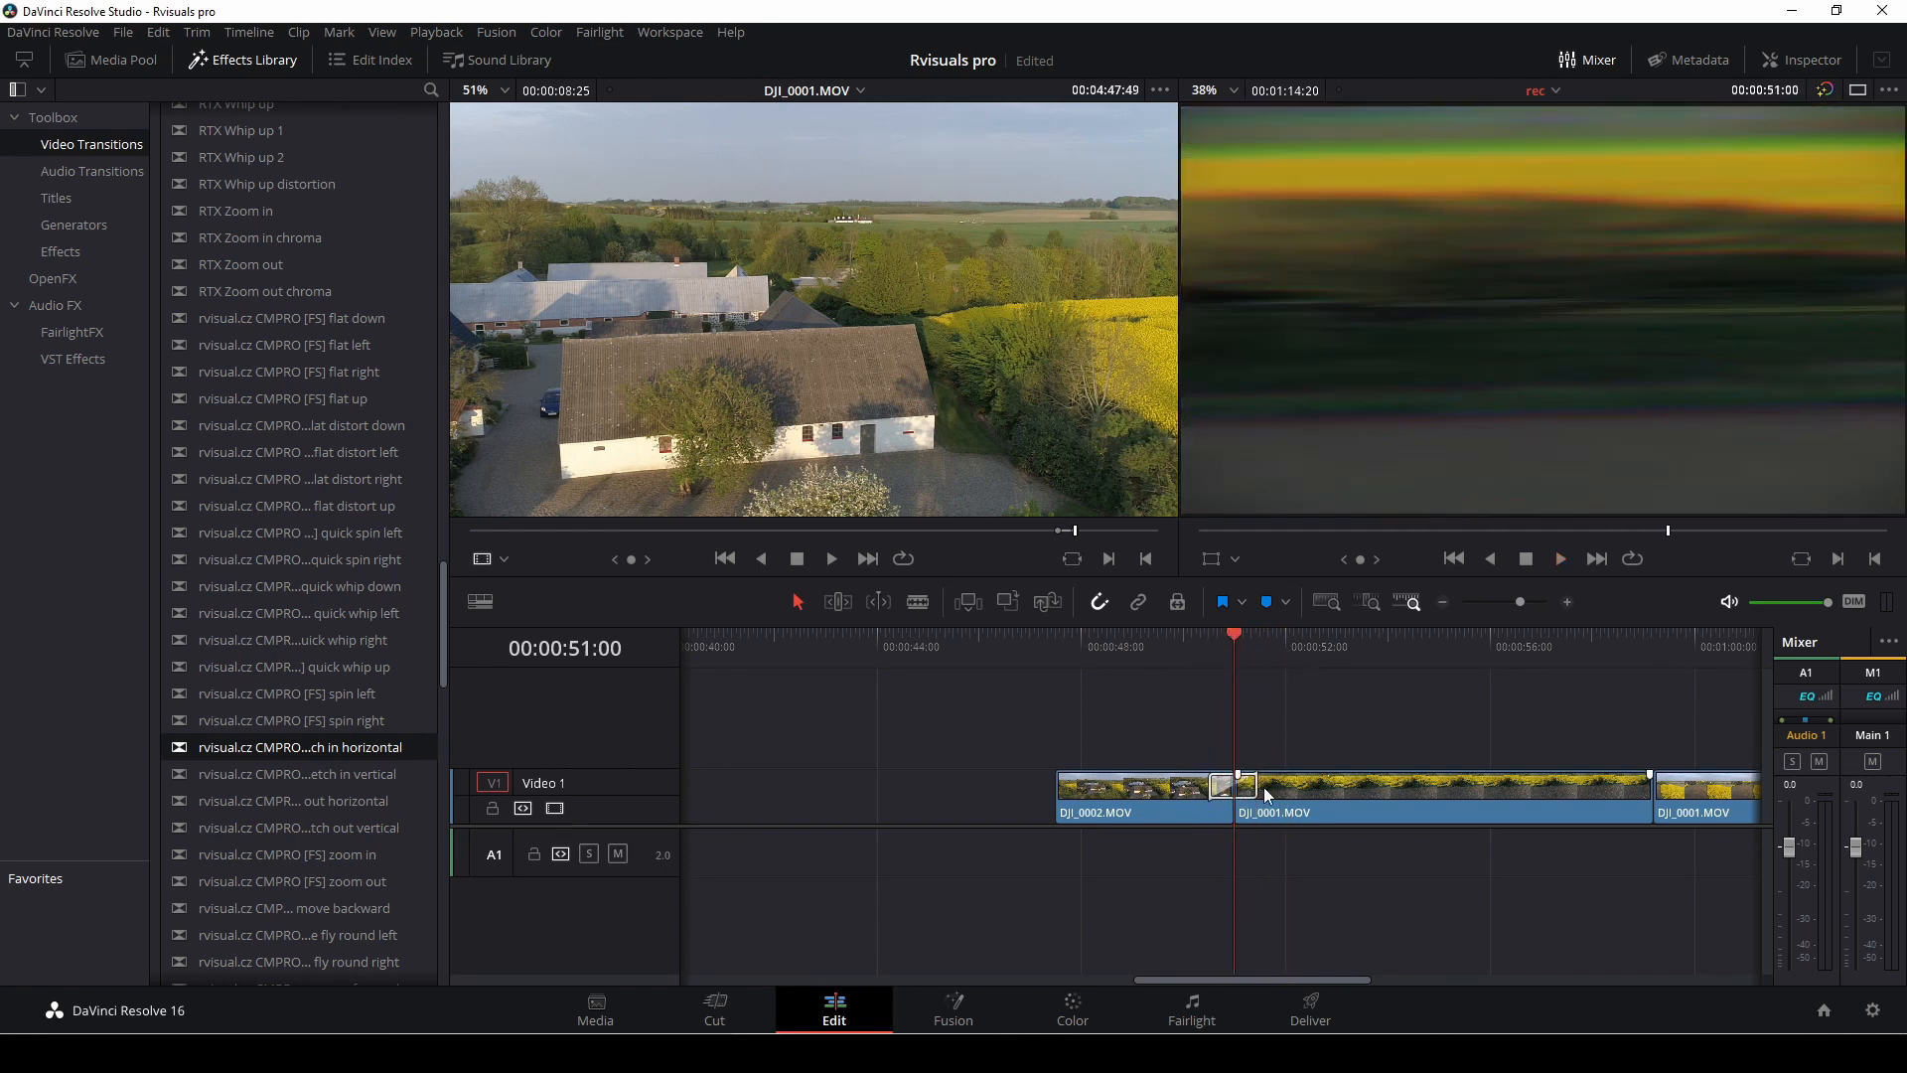
left_click_drag(1257, 788, 1334, 788)
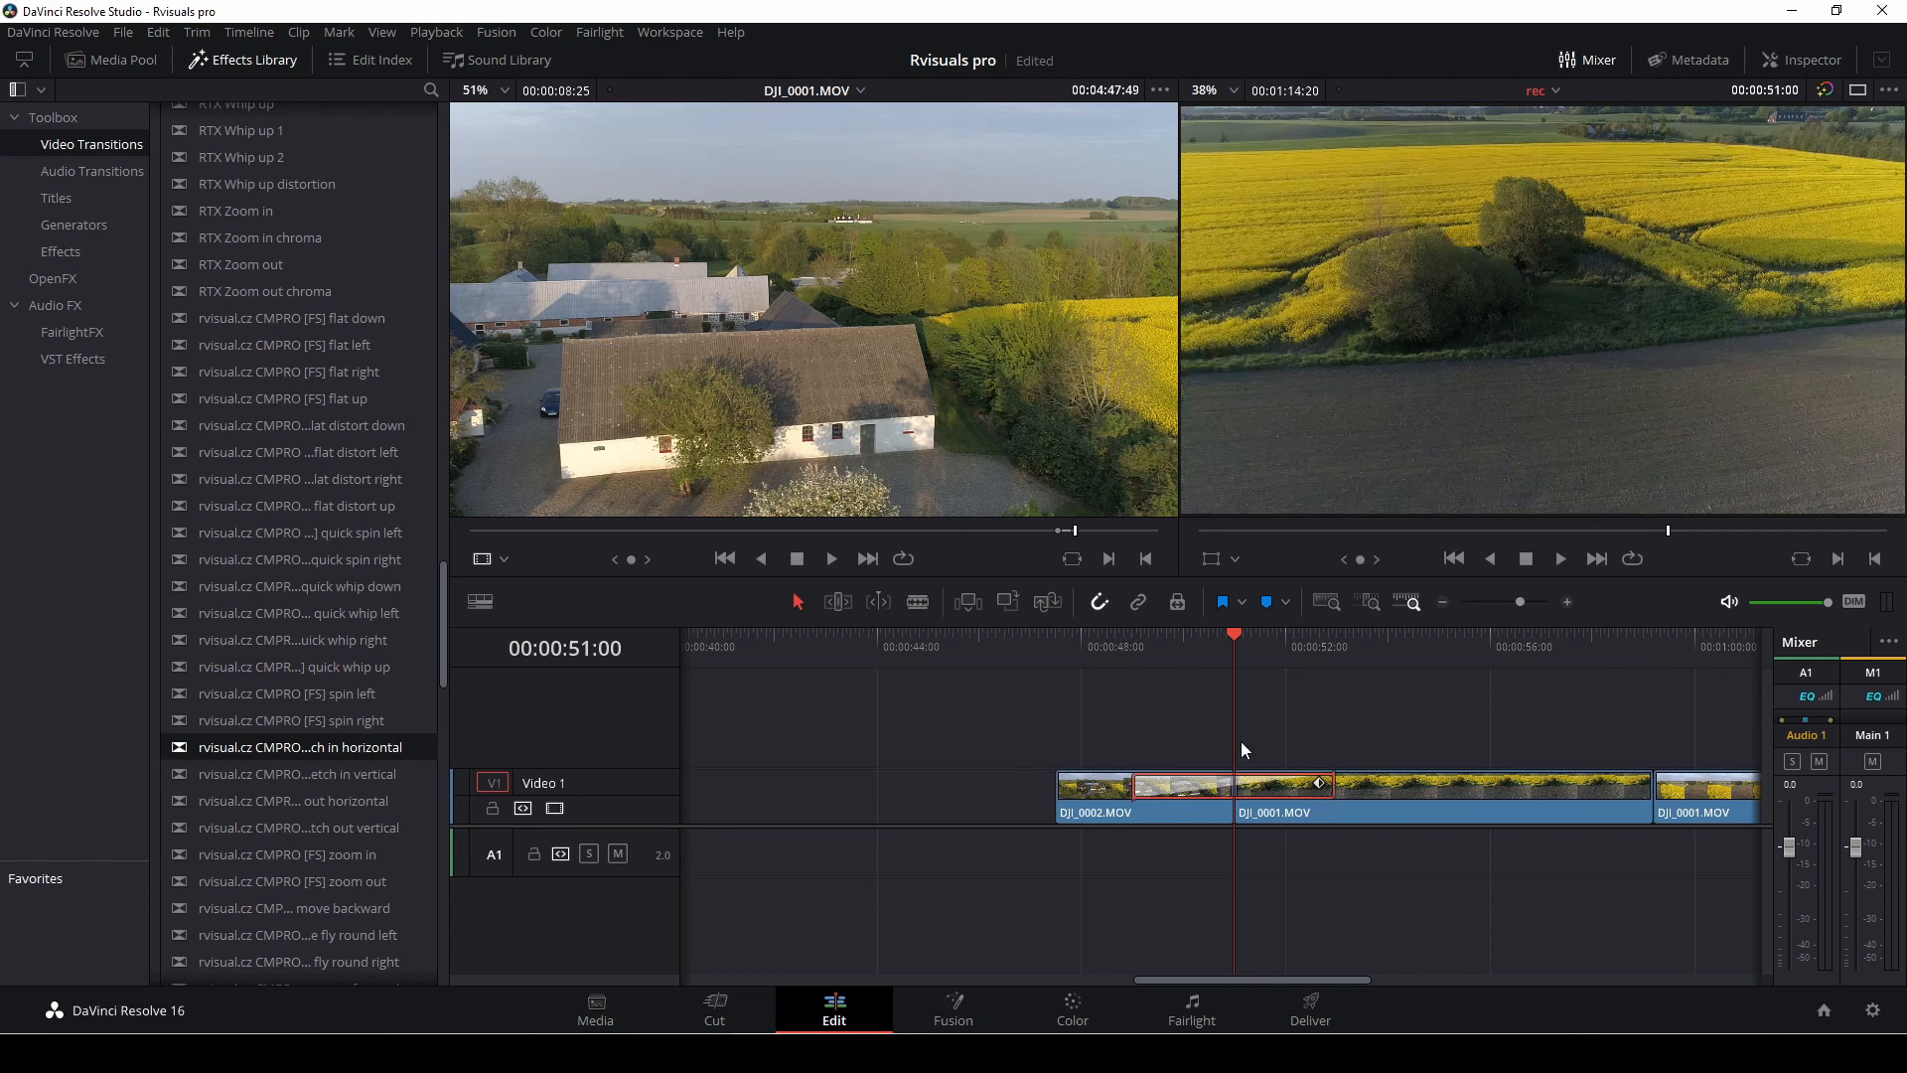
left_click(1117, 654)
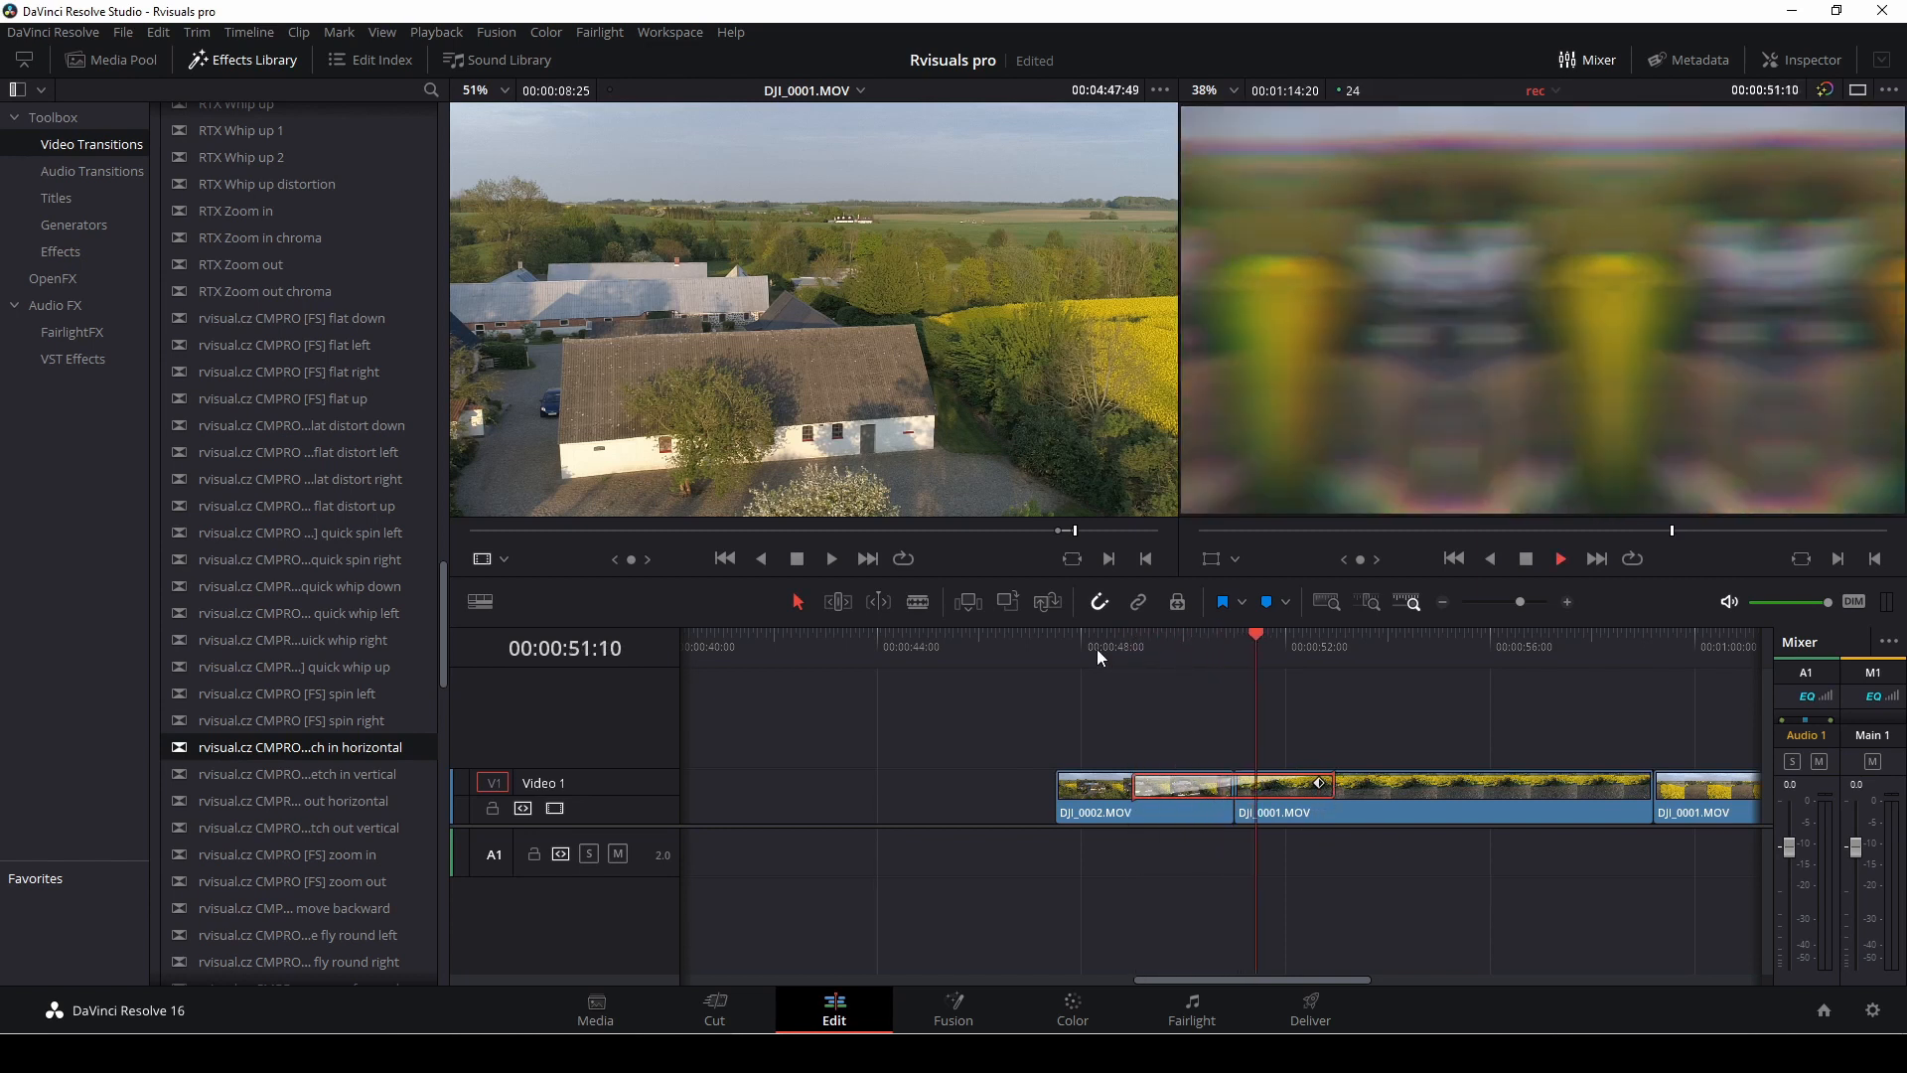
key("space")
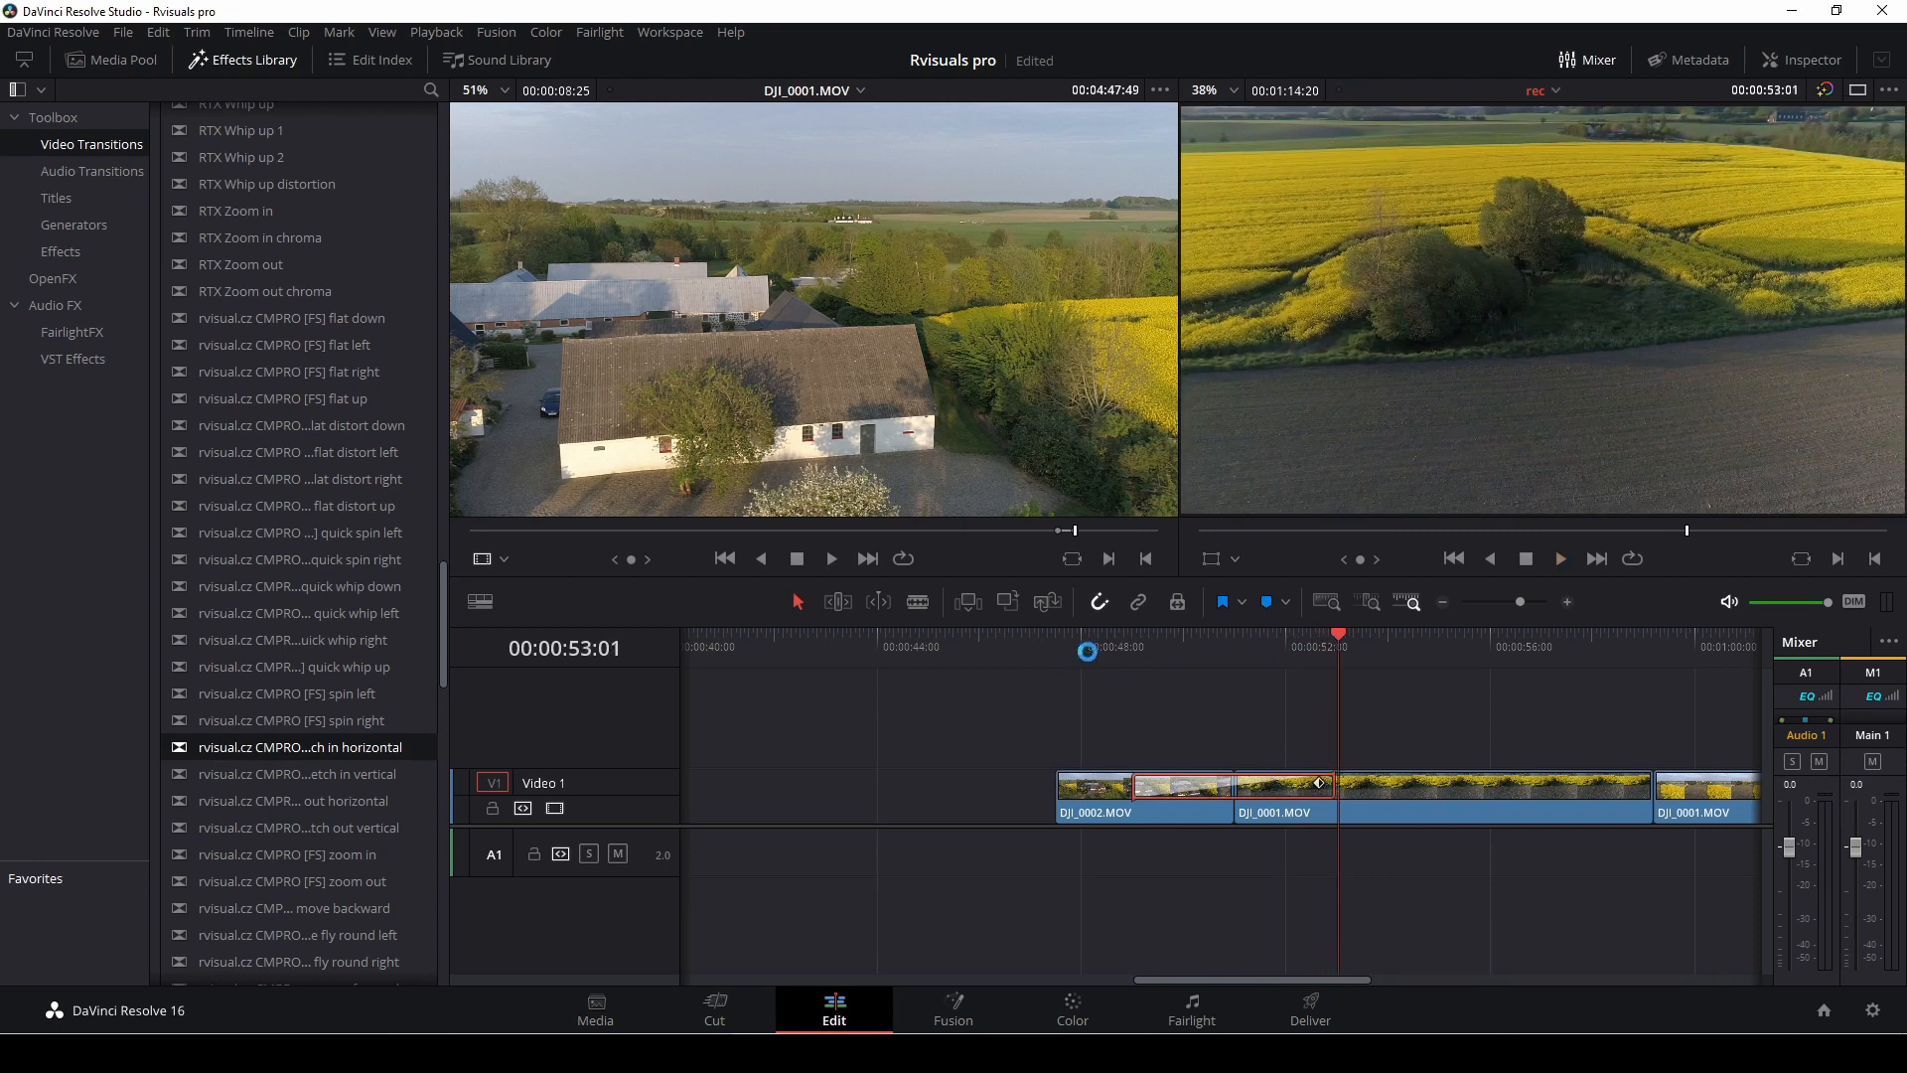
left_click(1099, 654)
key("space")
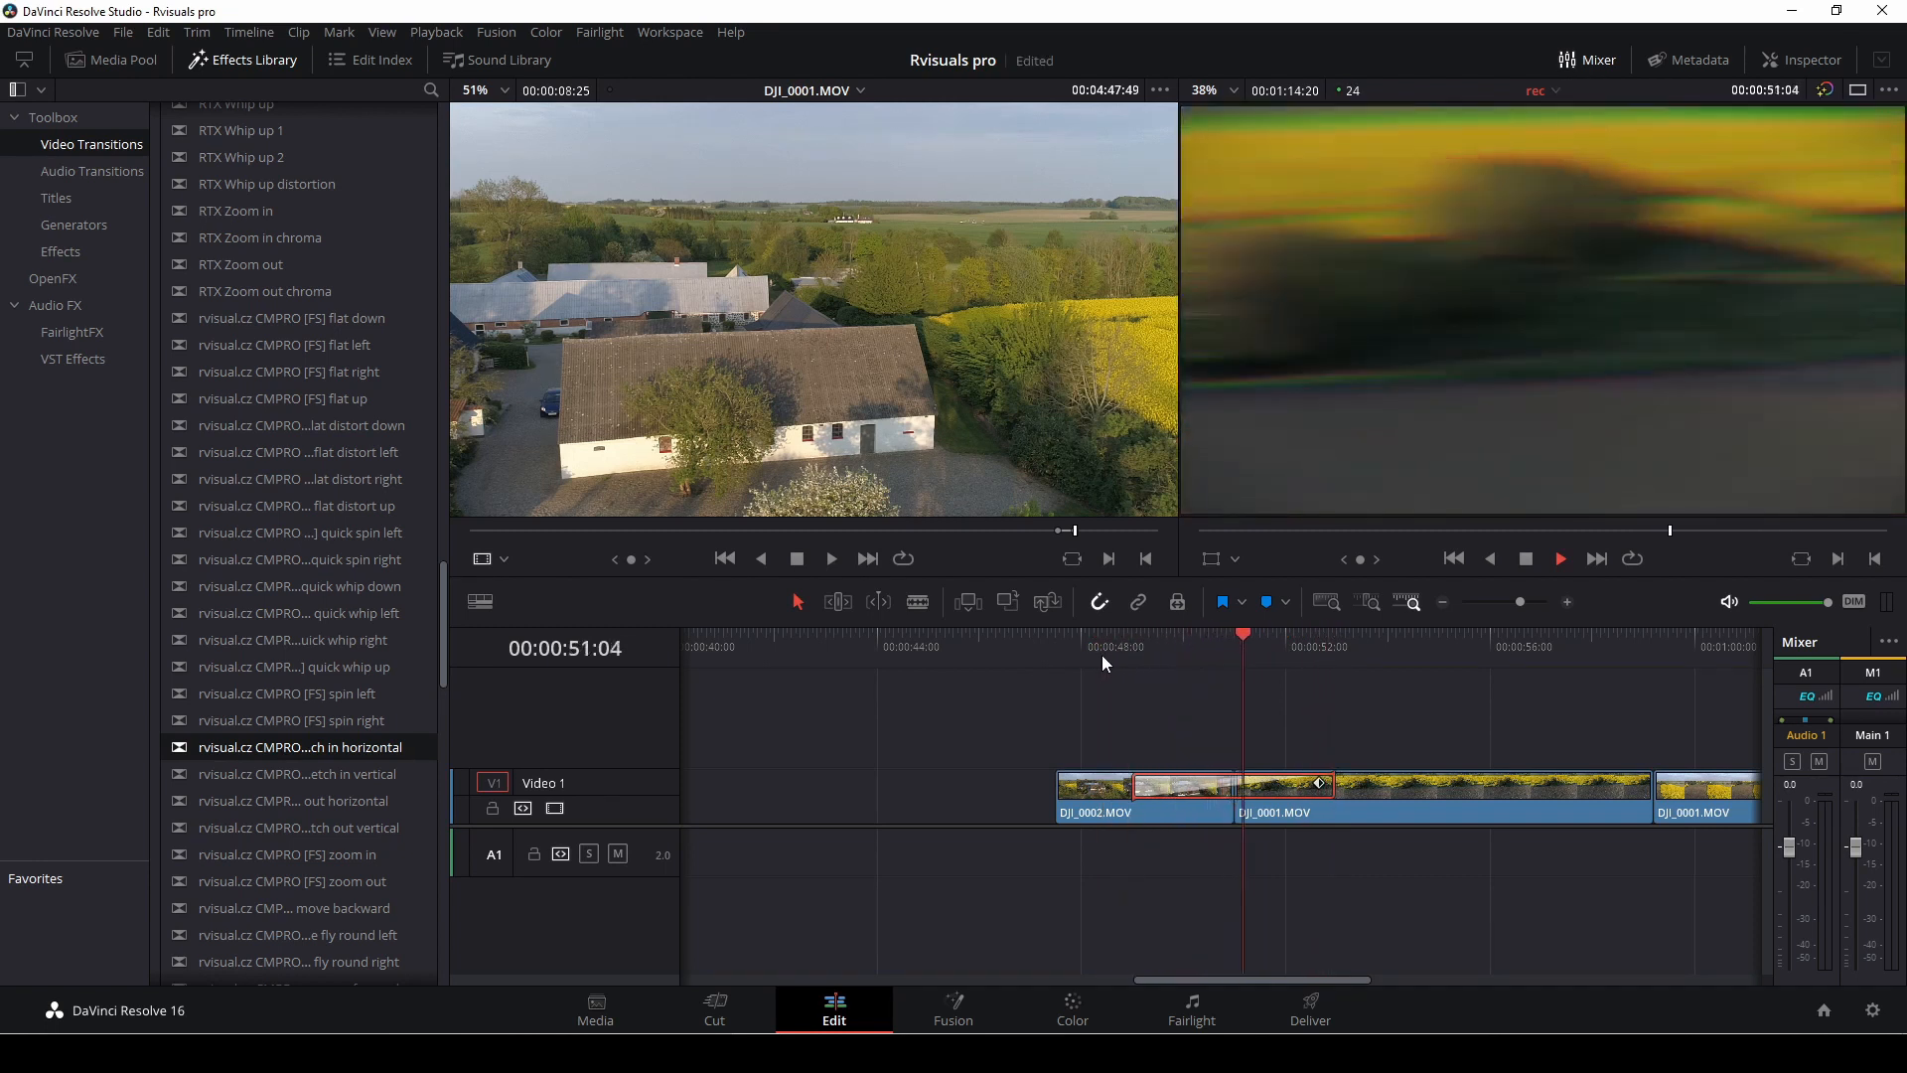
key("space")
Step: Shorten the transition to a little over one second and set its Stretch Edges option to Wrap
left_click_drag(1331, 784, 1218, 794)
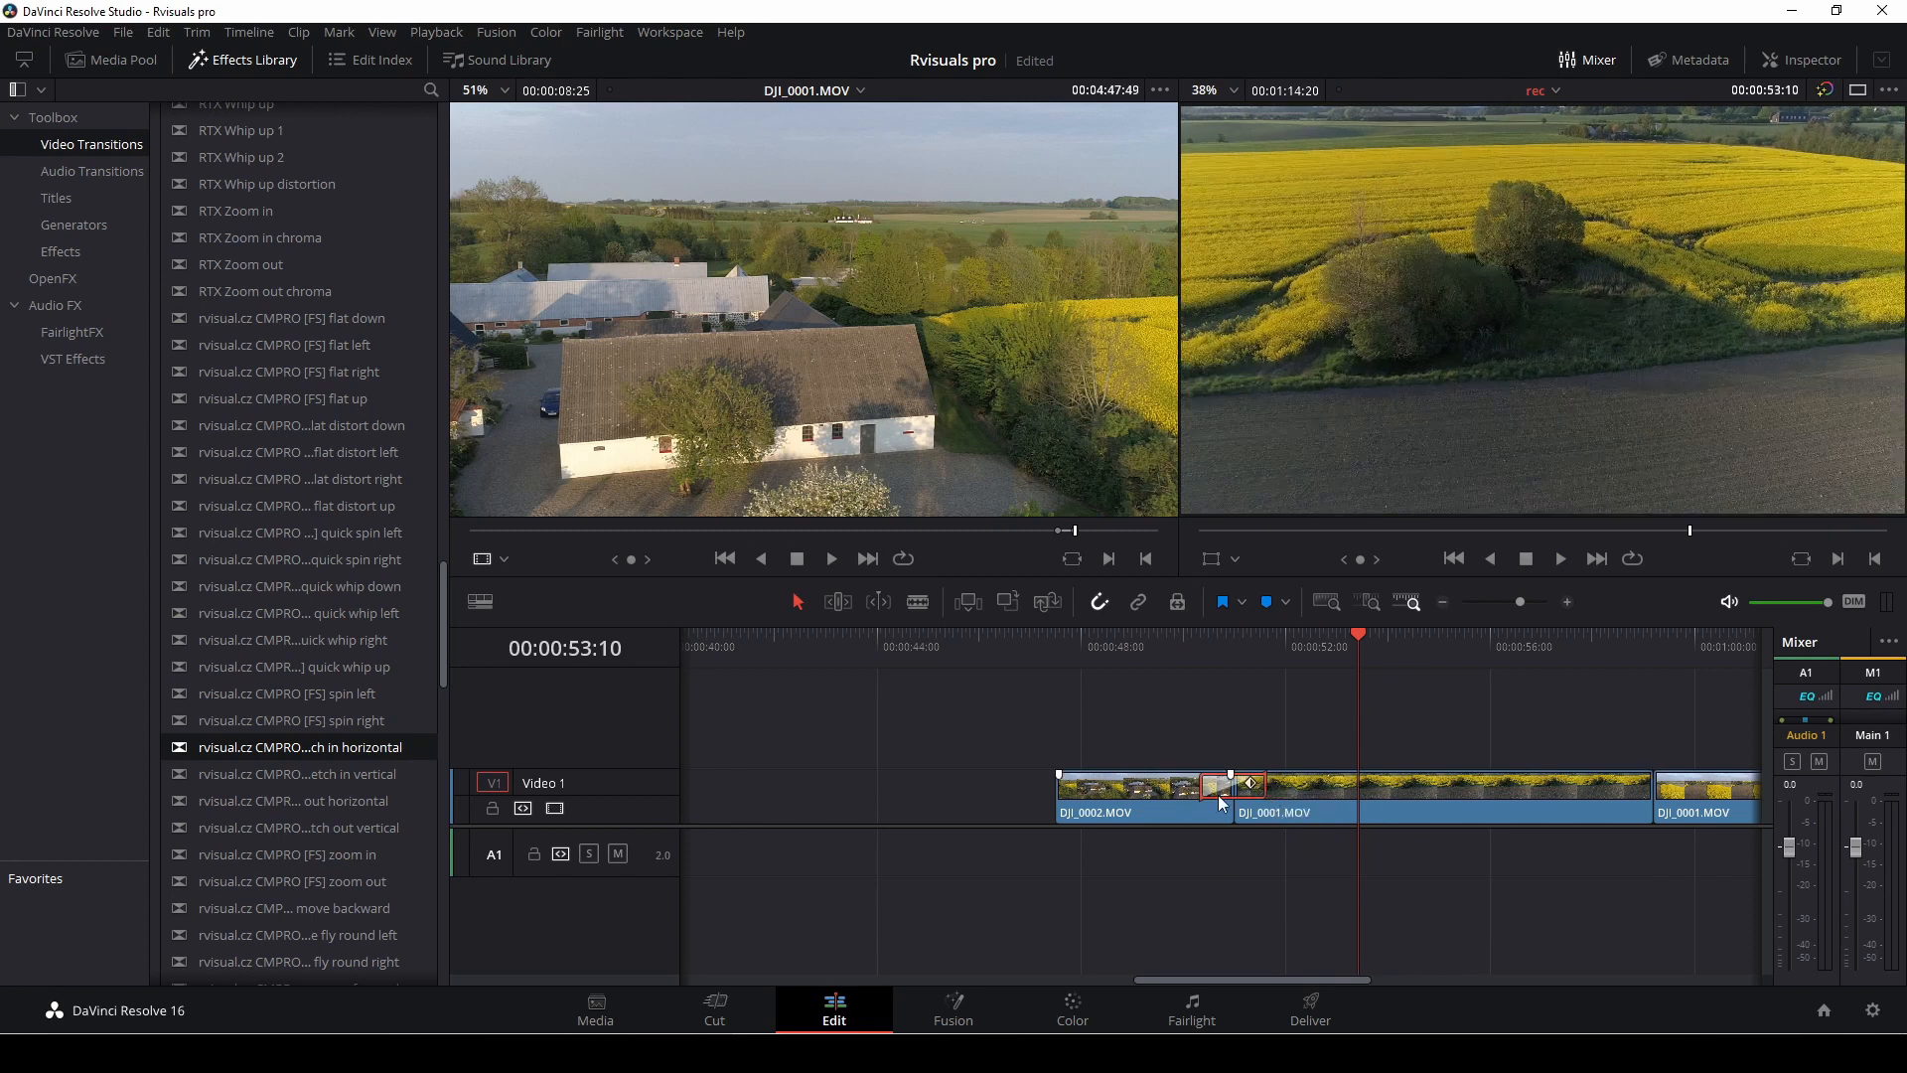
left_click(1804, 62)
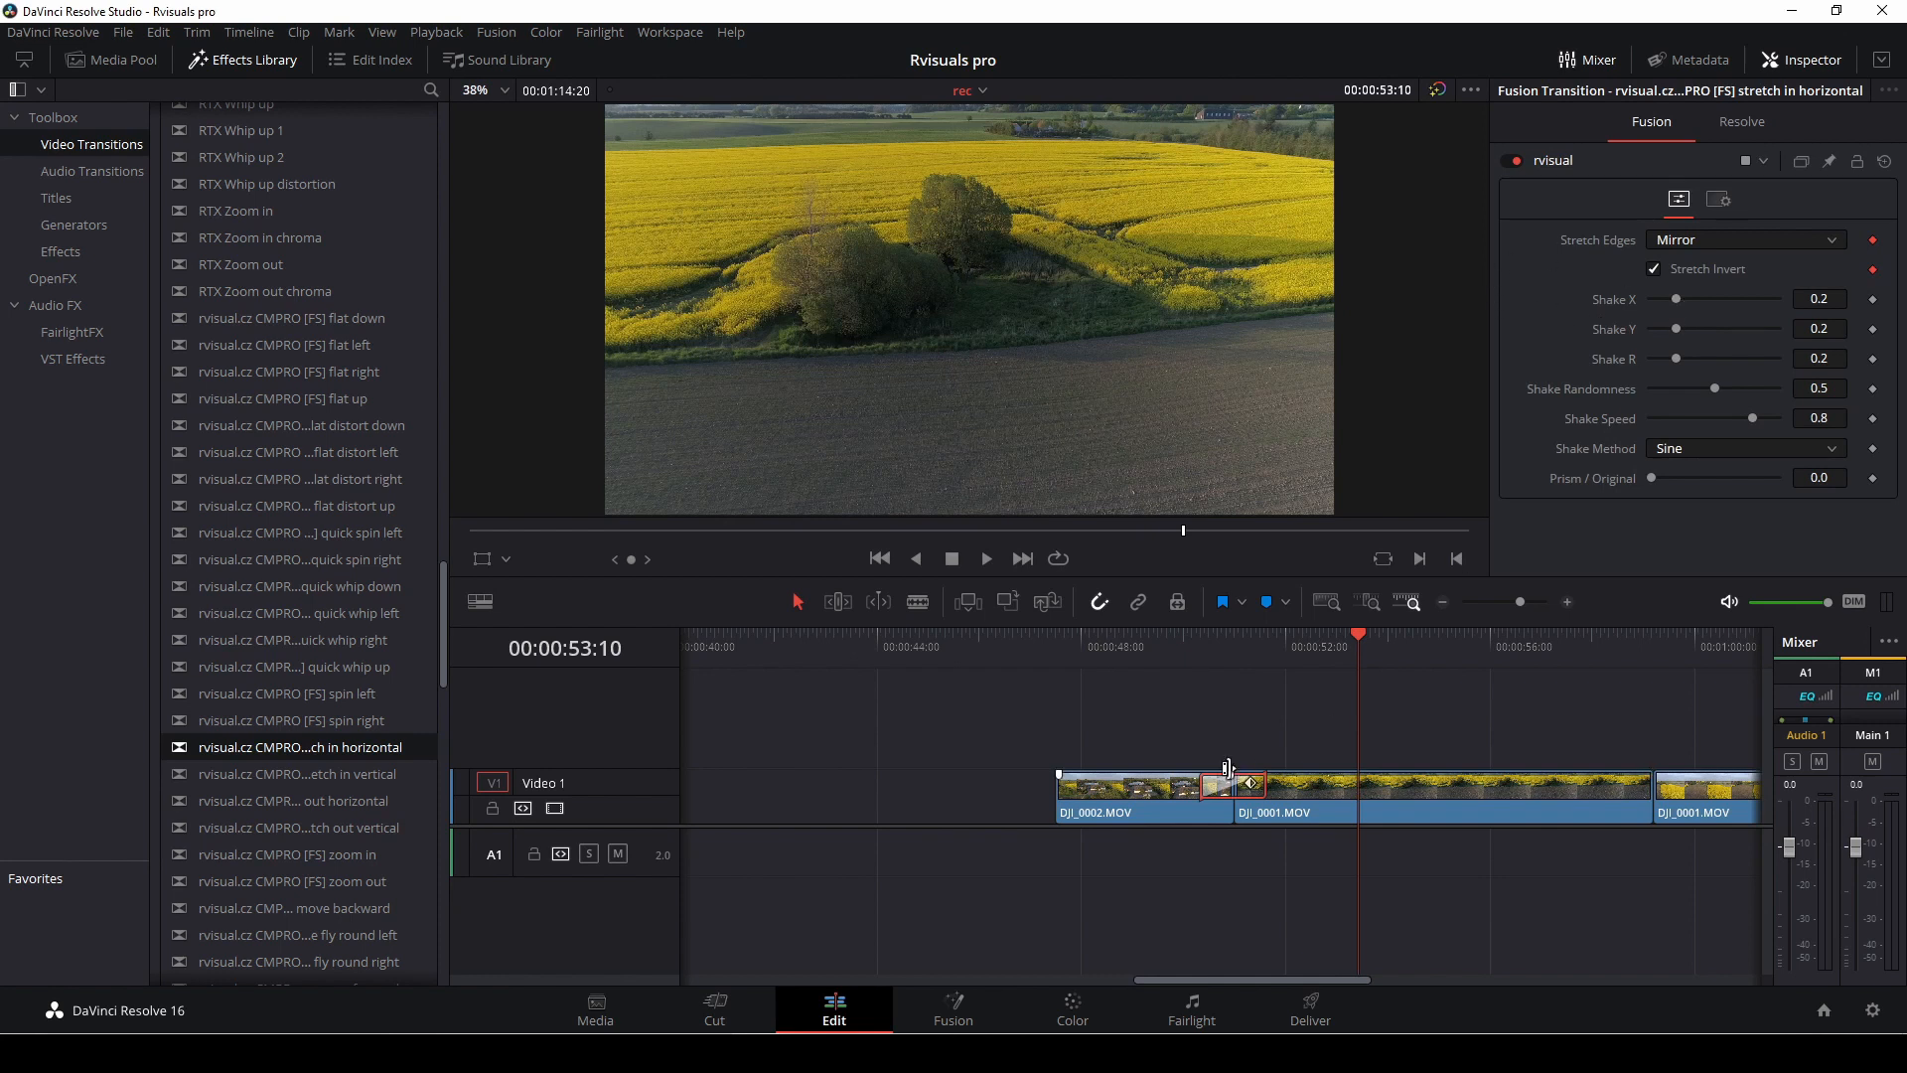
left_click(1238, 656)
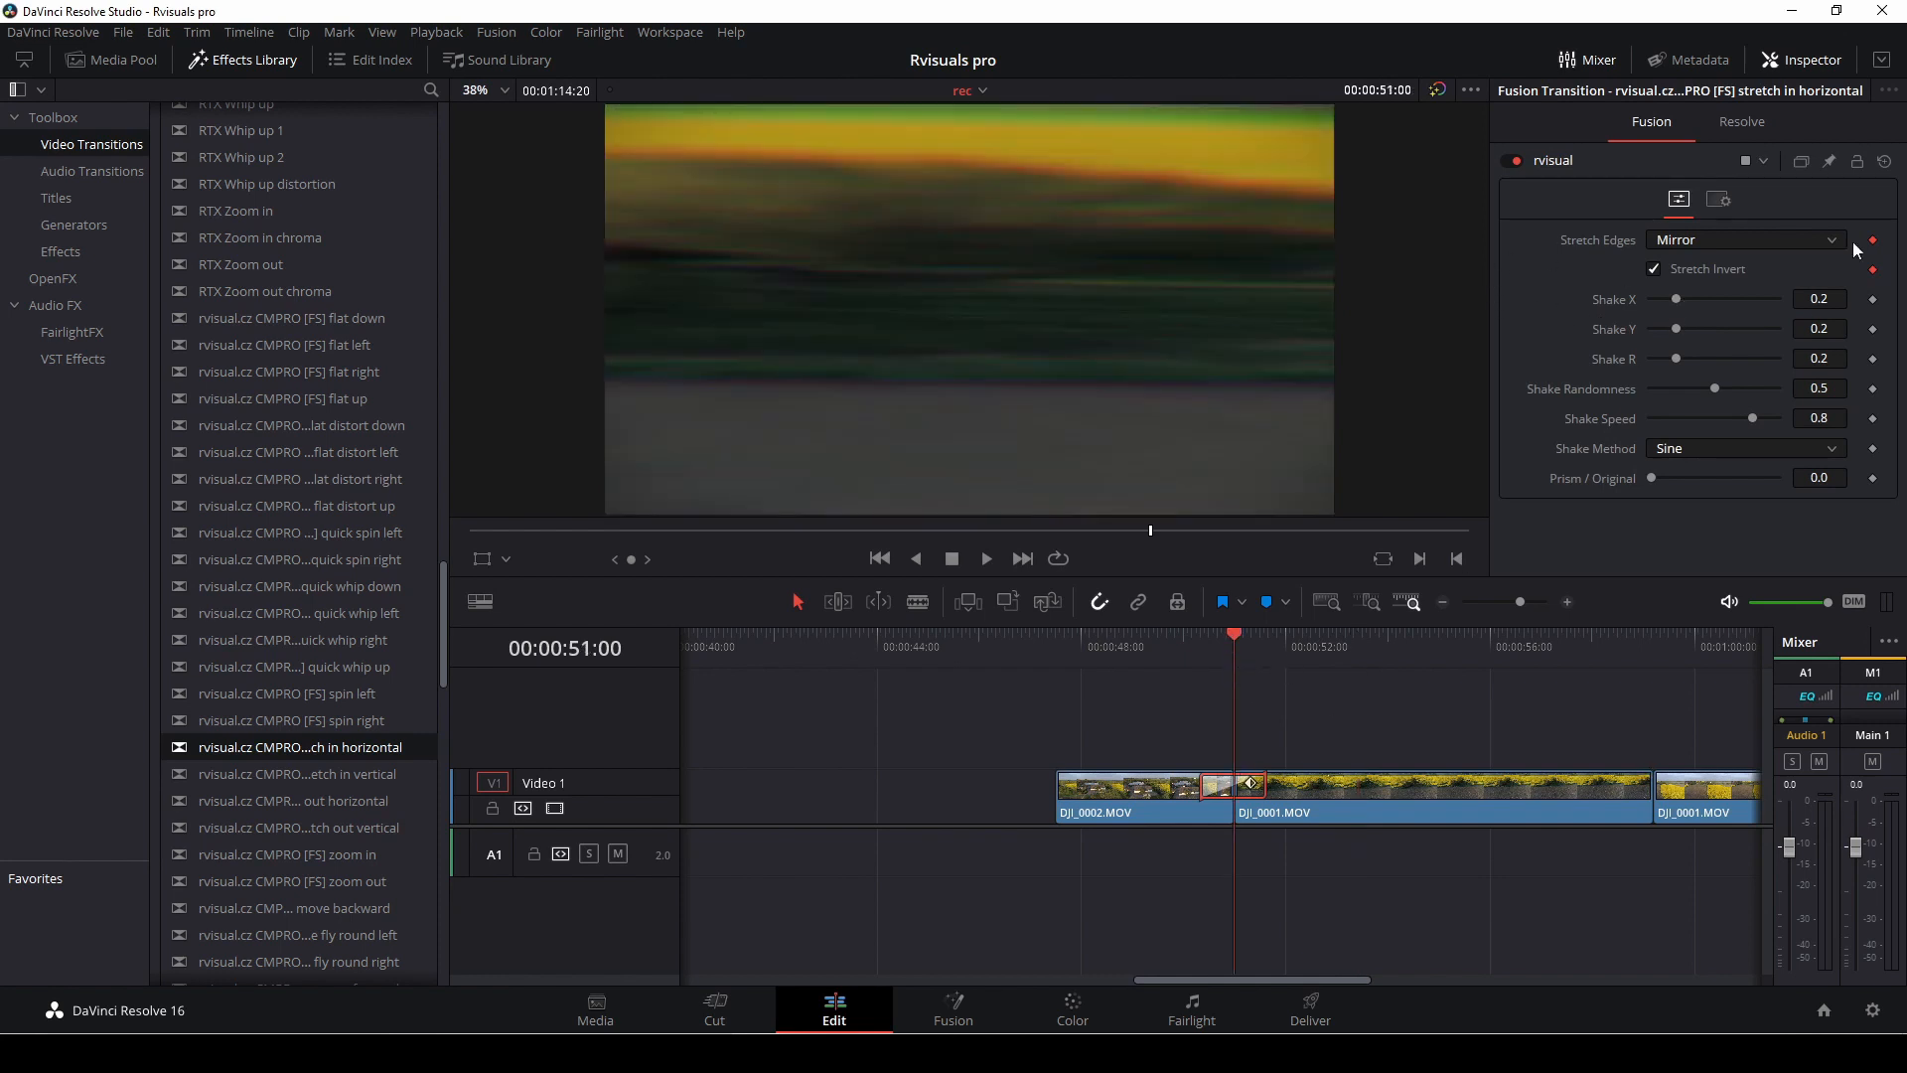
left_click(1810, 243)
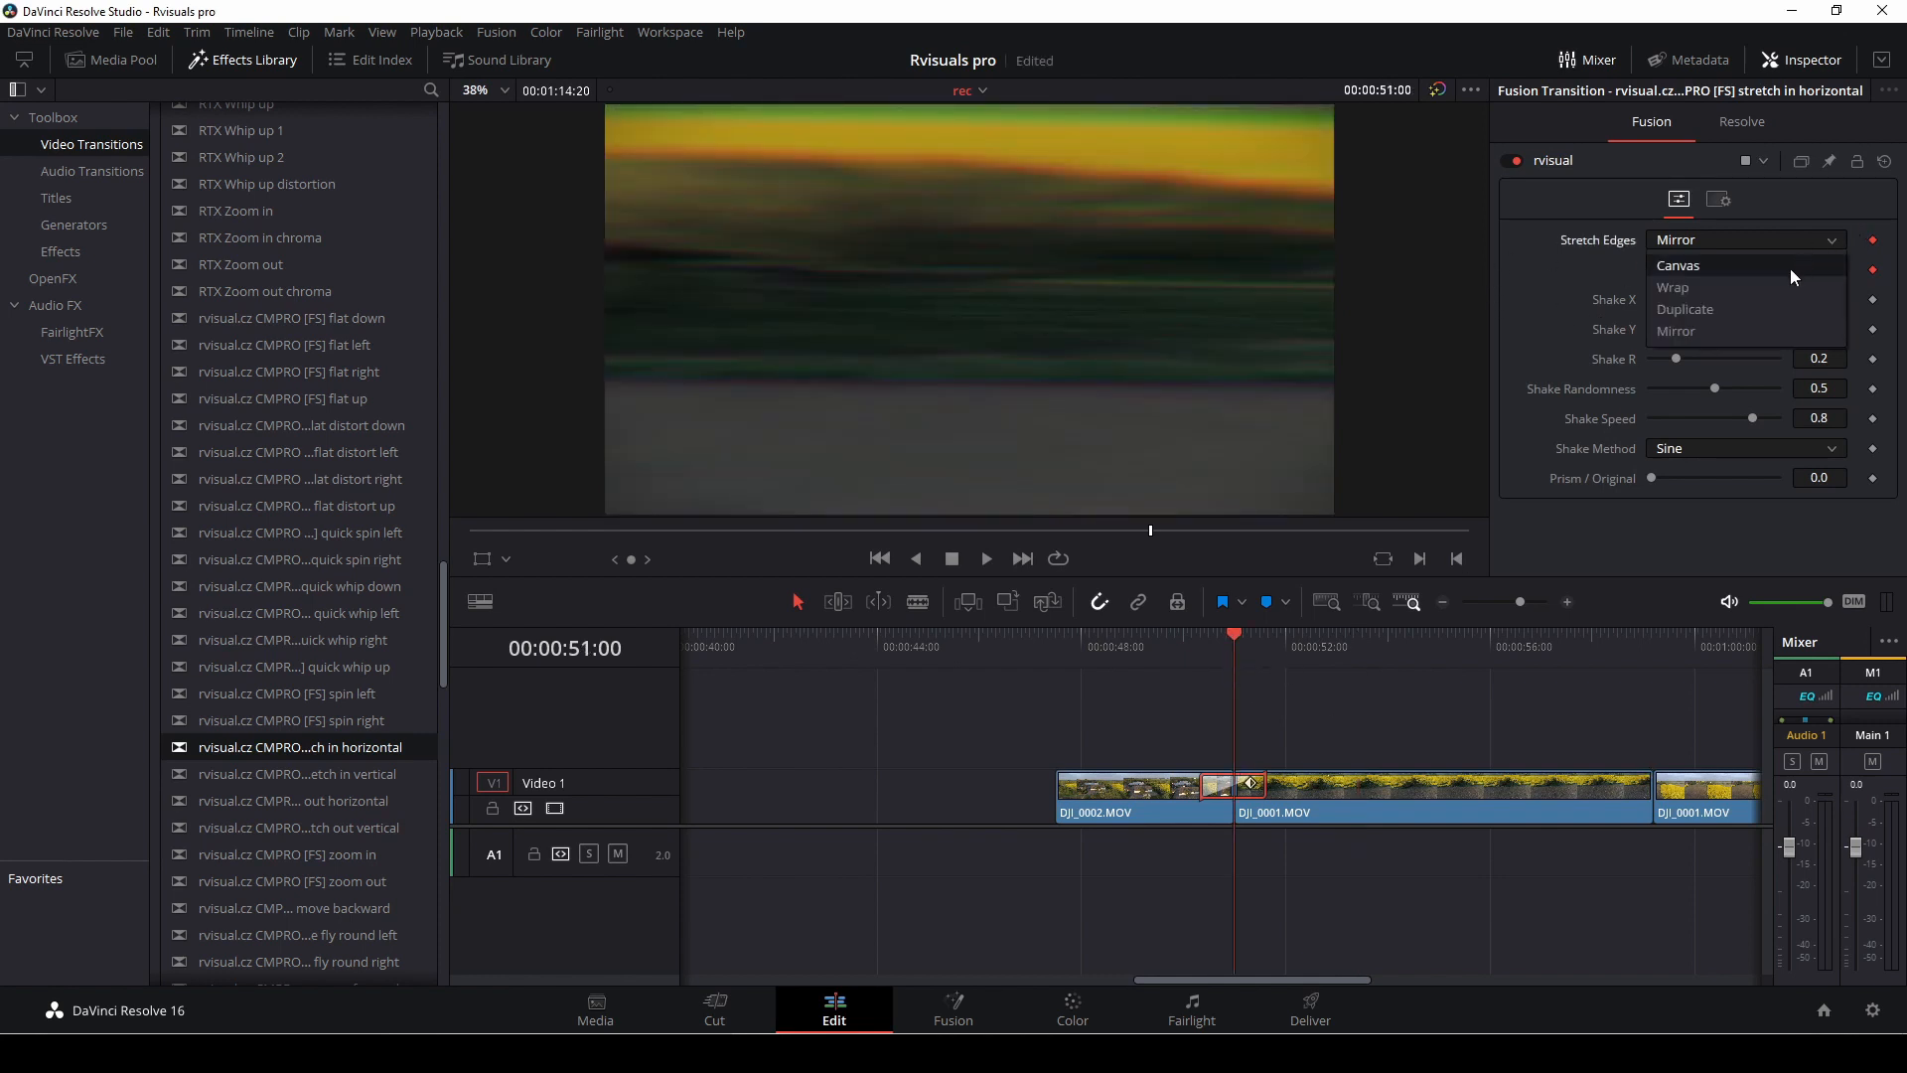
left_click(1785, 284)
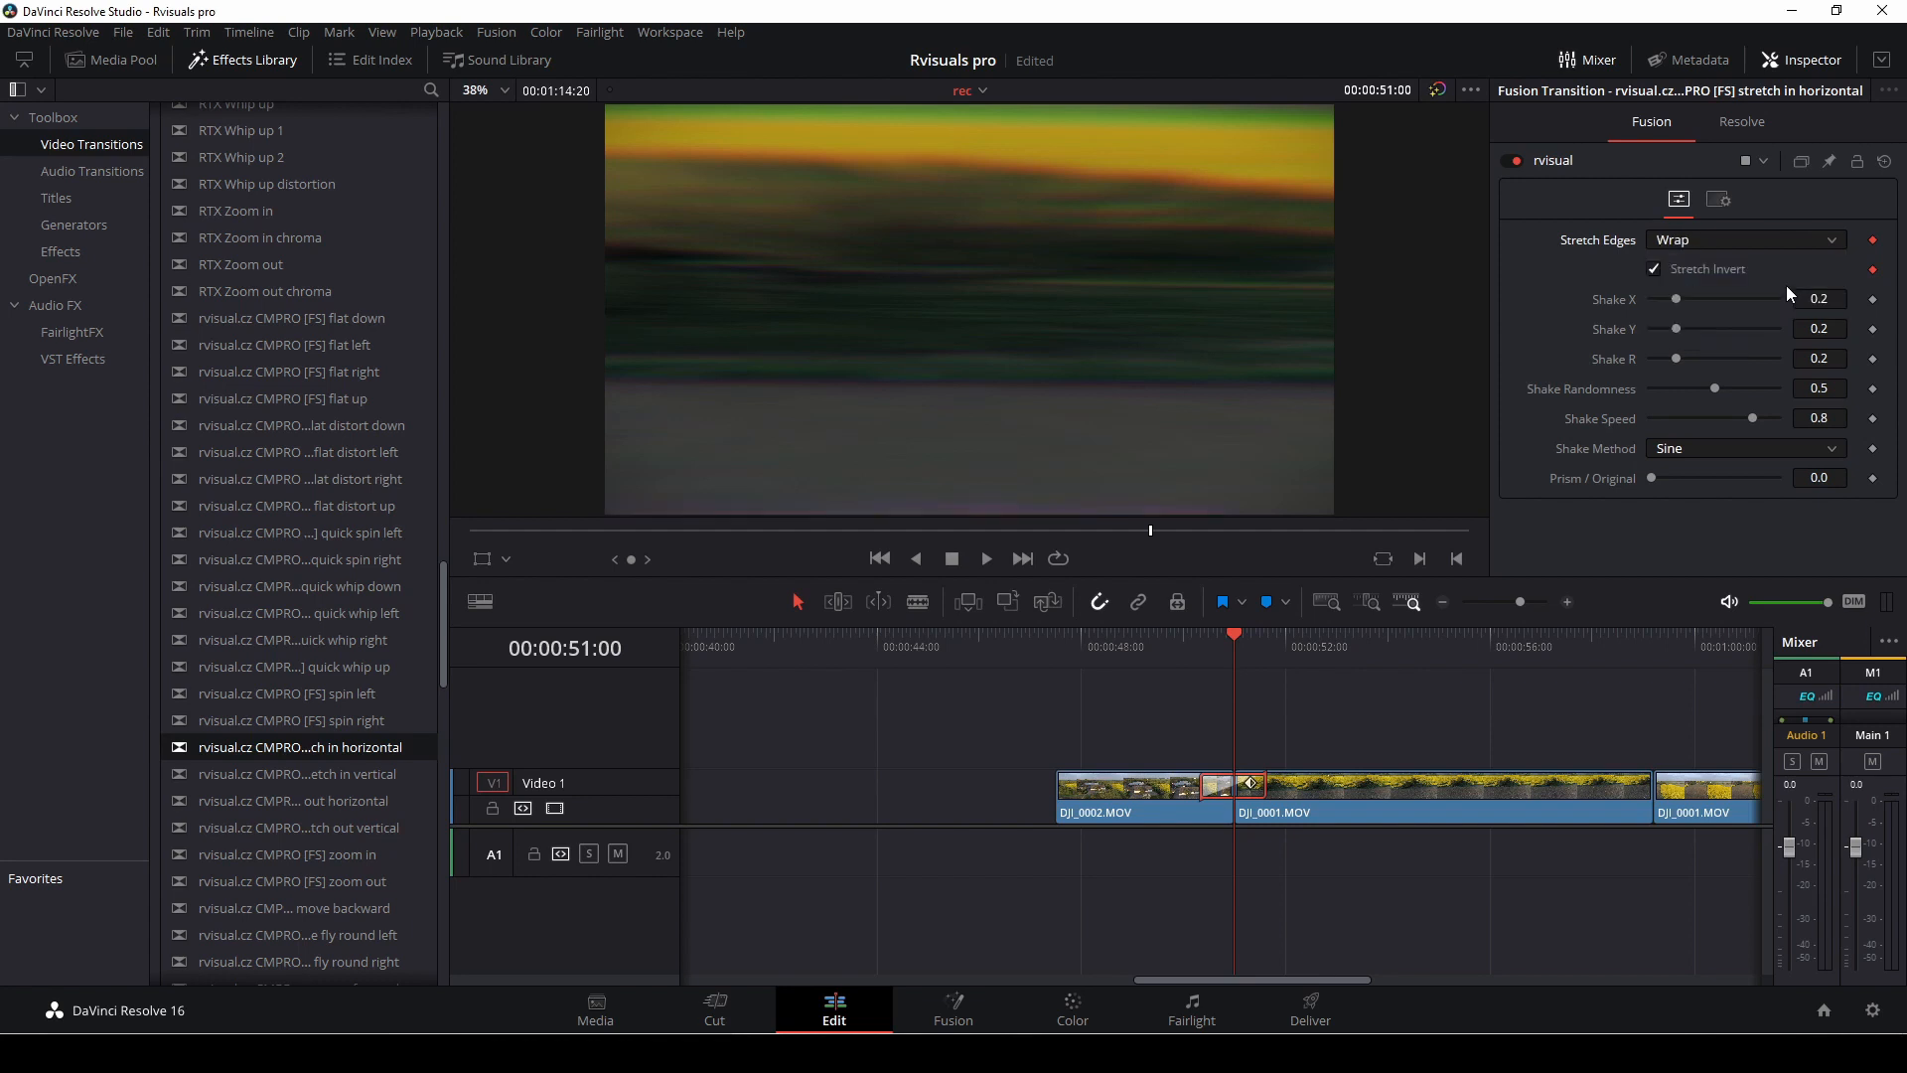
Step: Set the transition's Shake X to 0.488, Shake Y to 0.417 and Shake R to 0.307, and play it back
left_click_drag(1679, 300, 1689, 360)
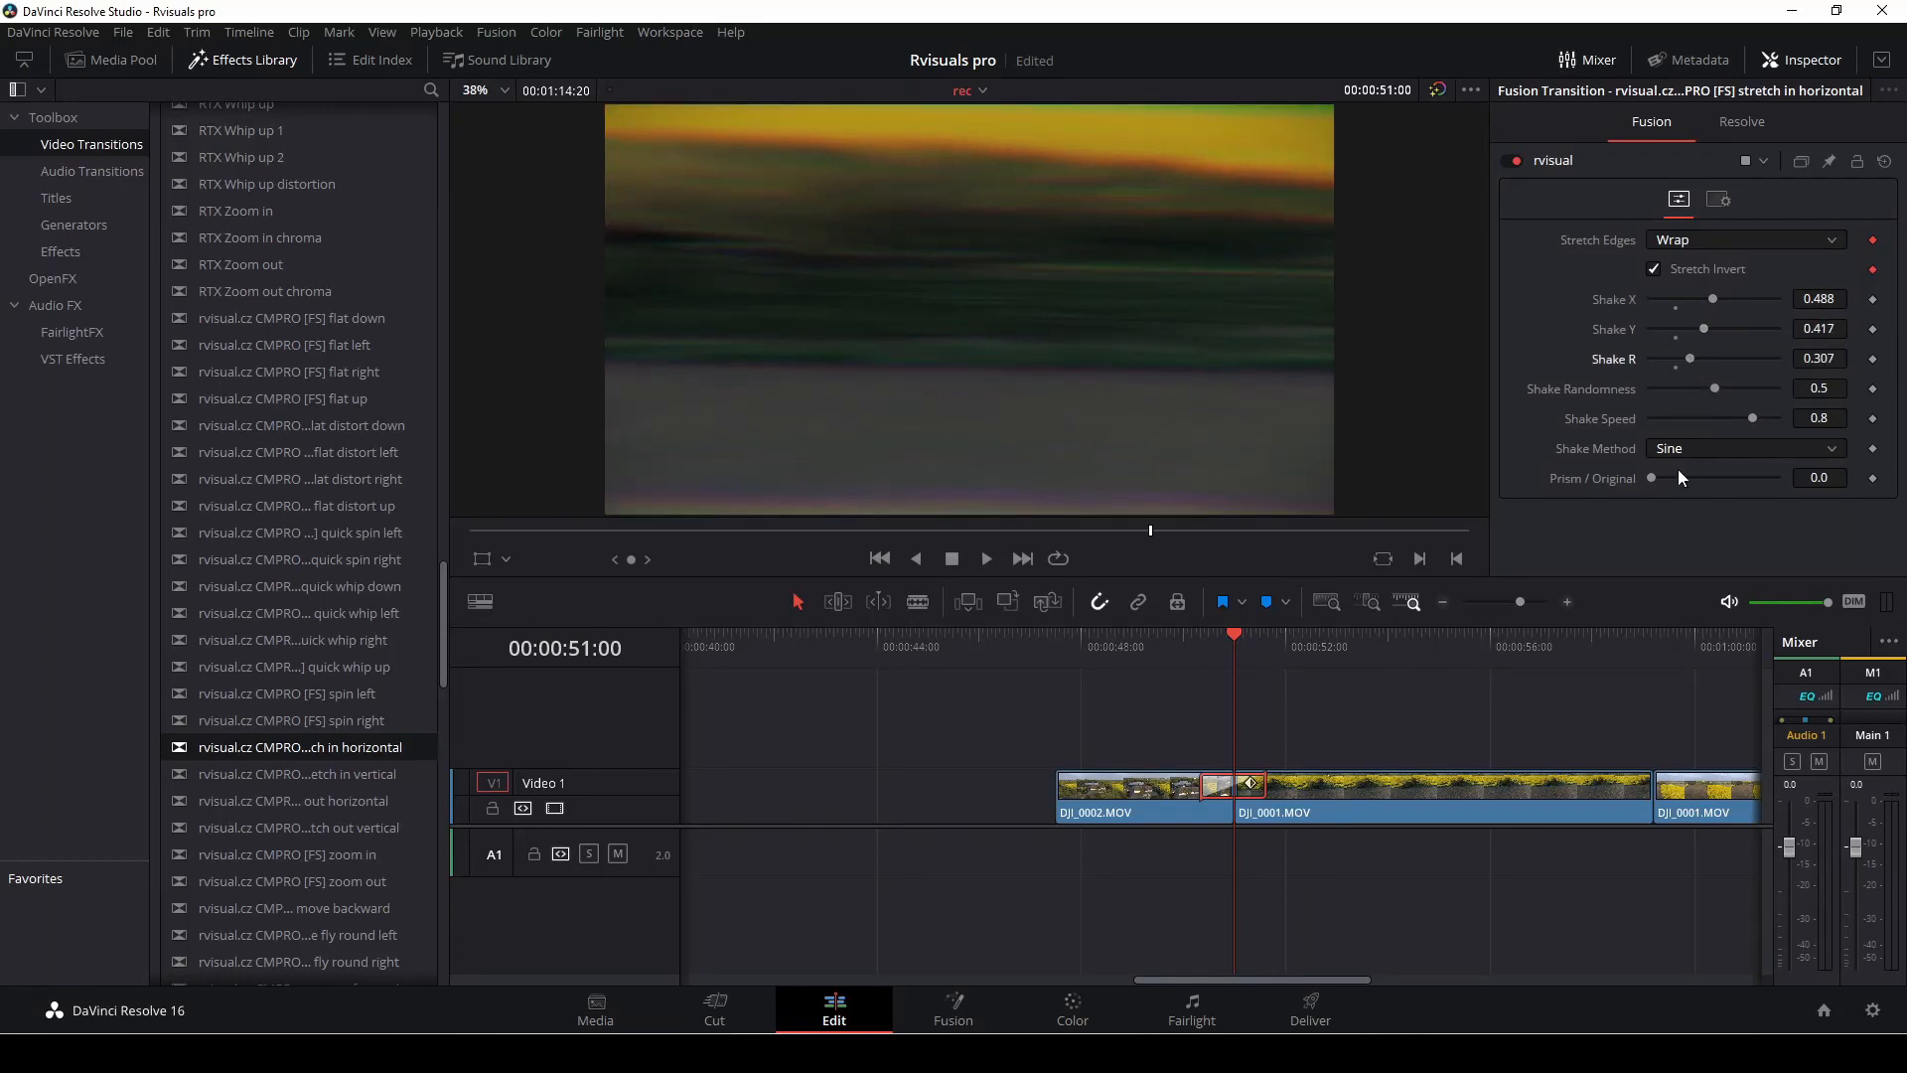
left_click(1181, 659)
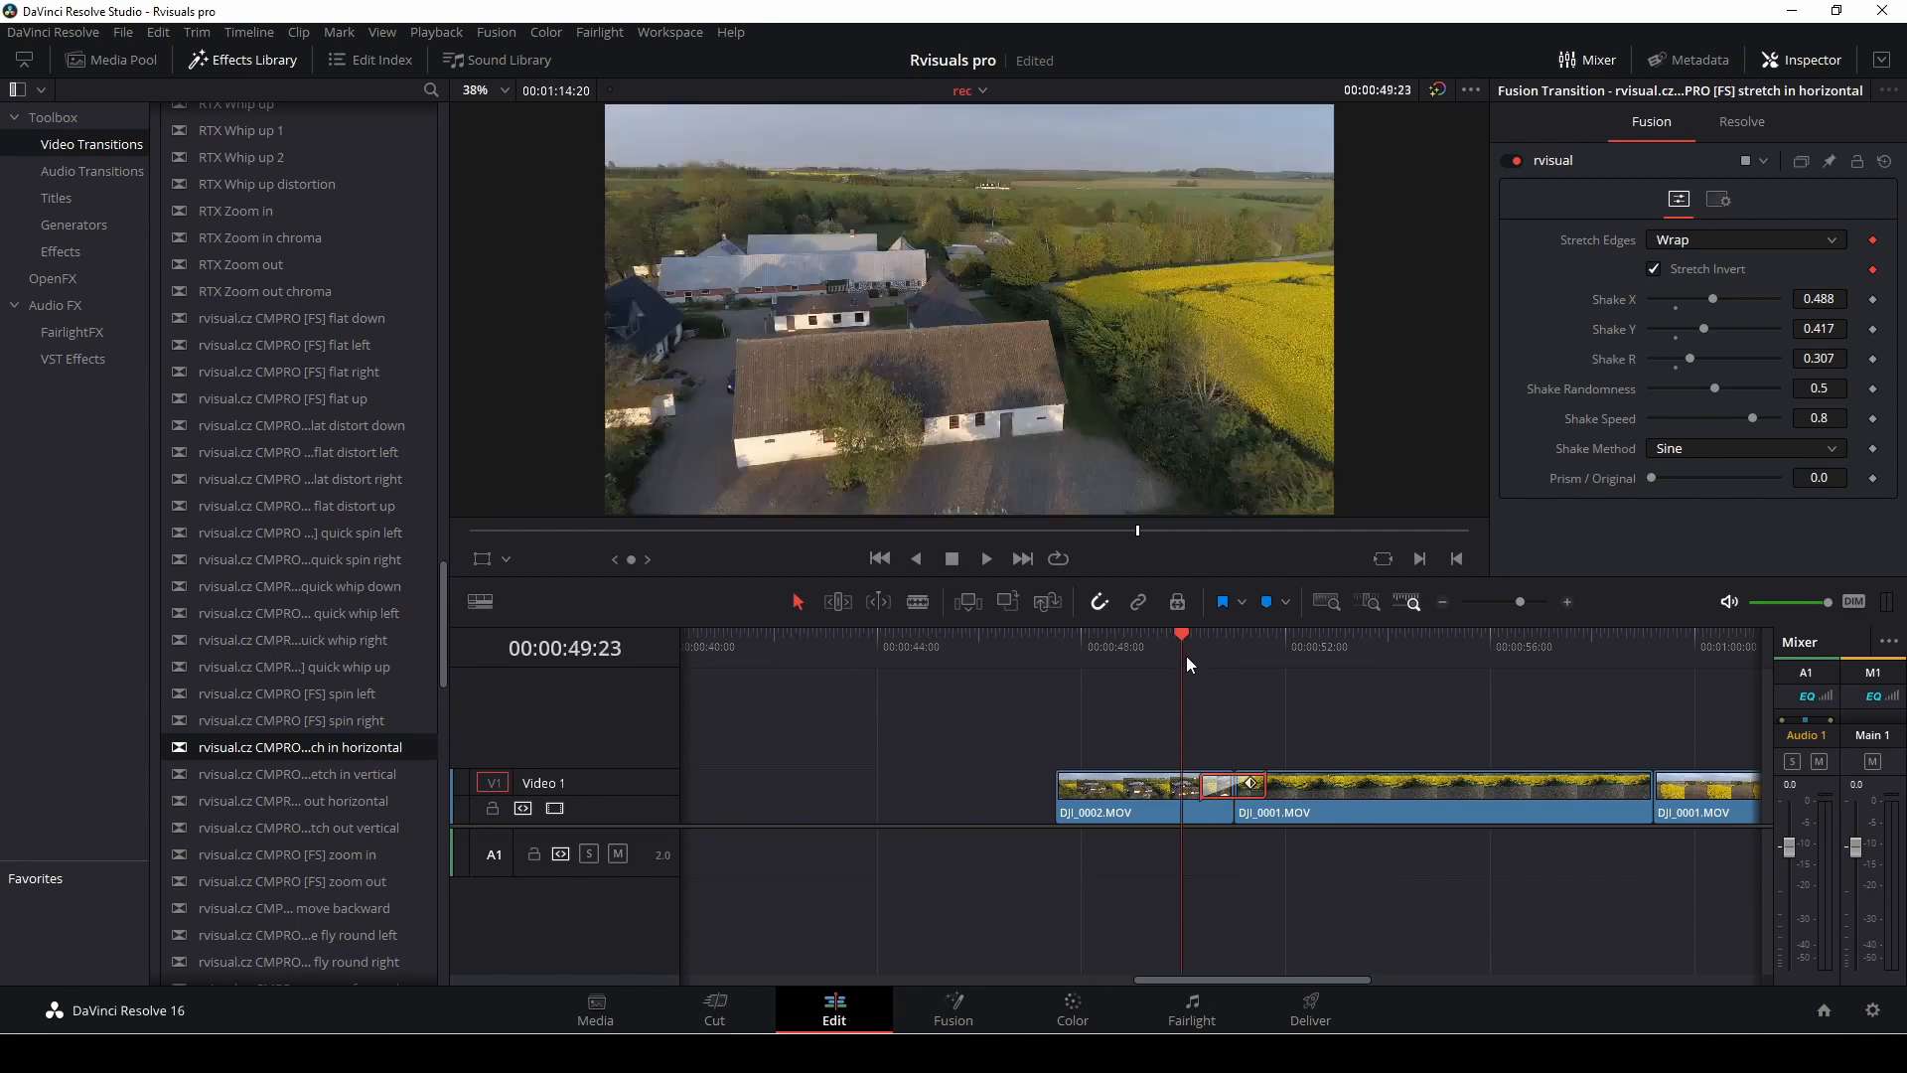
key("space")
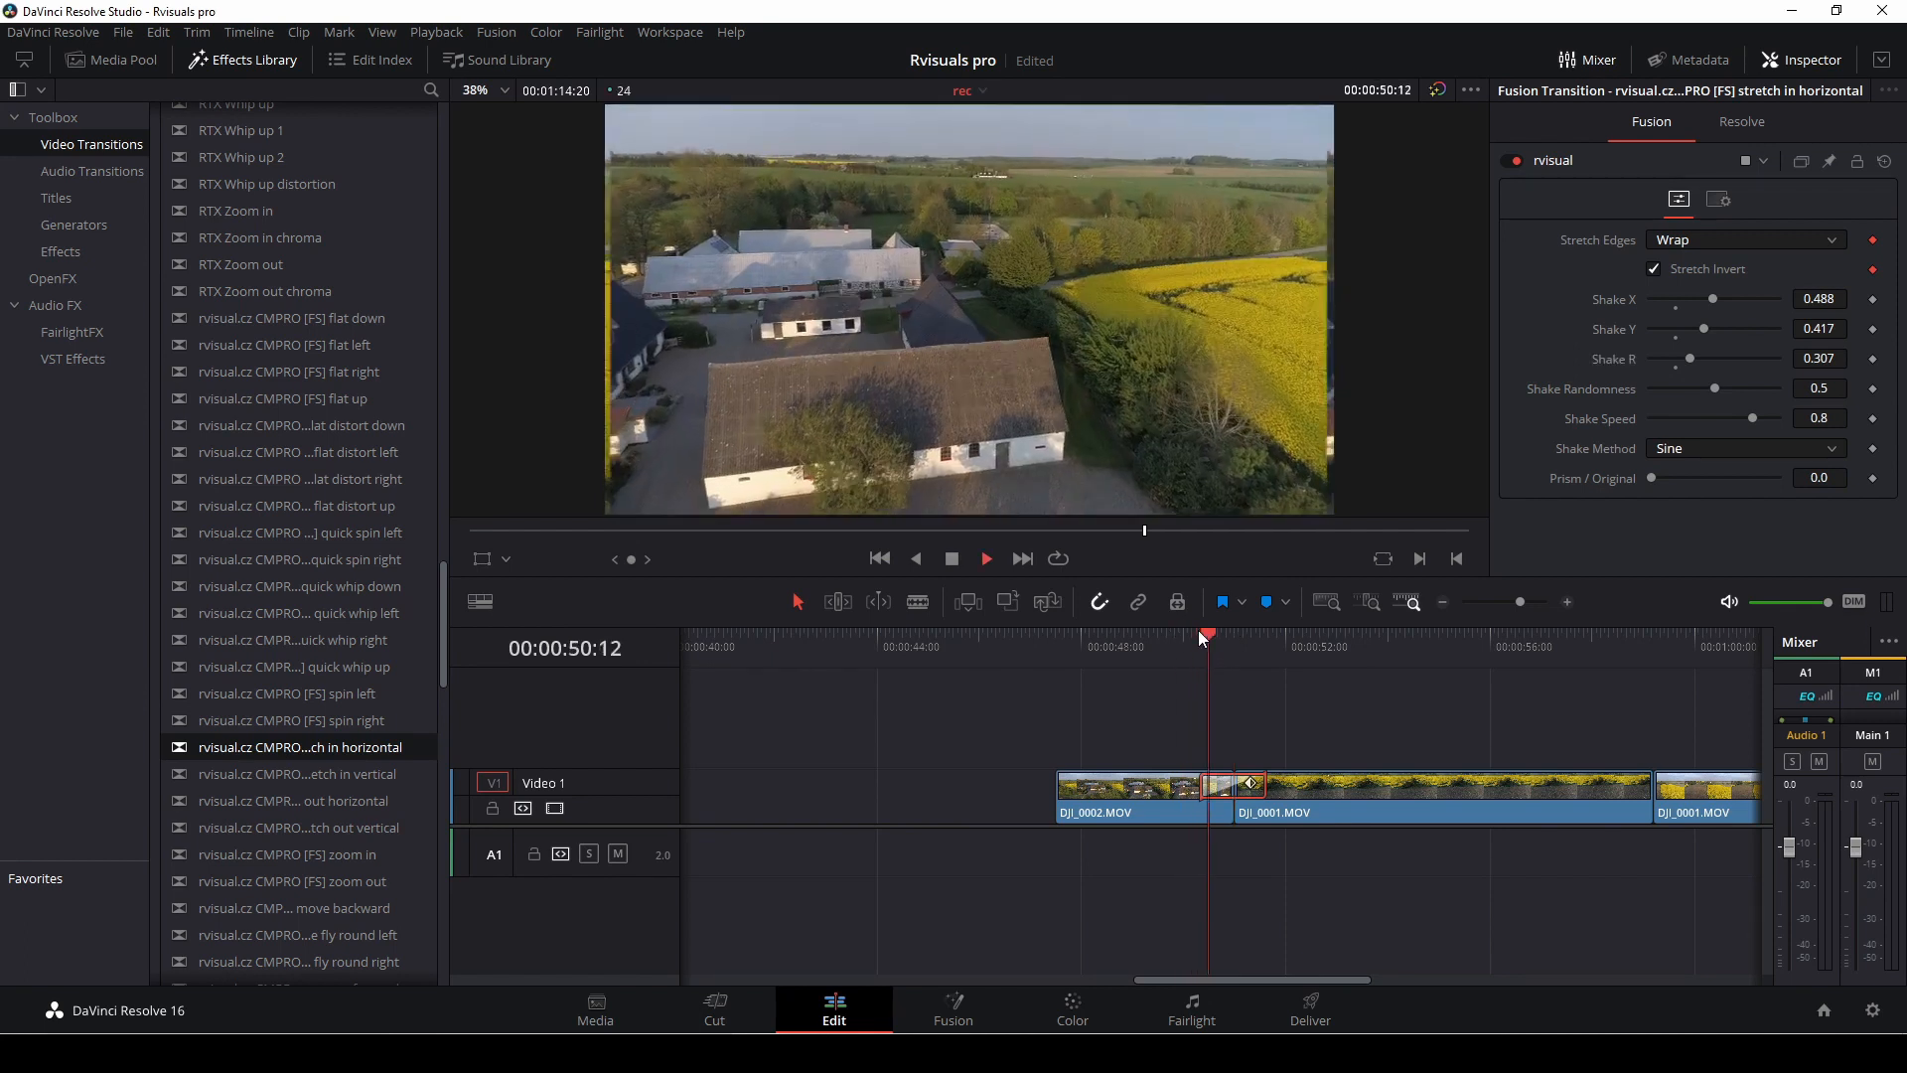
key("space")
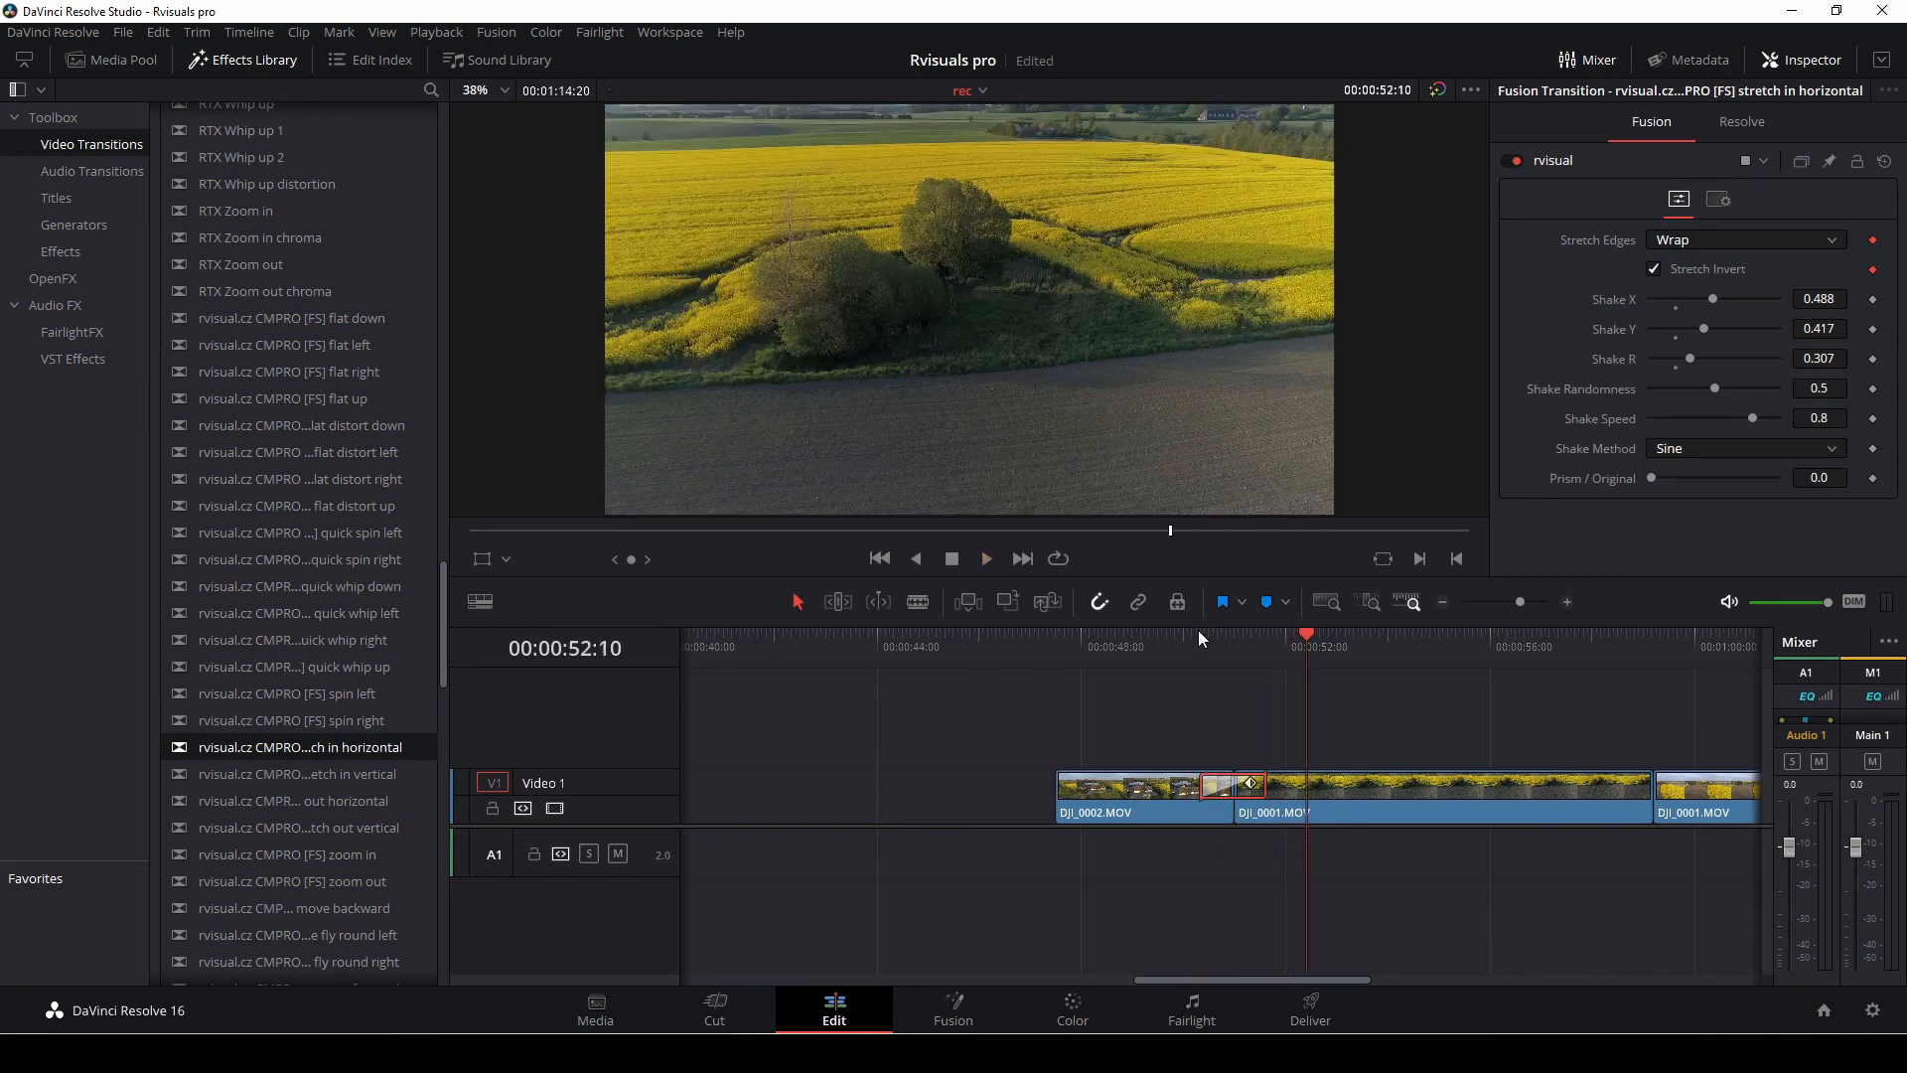
left_click(1198, 629)
key("space")
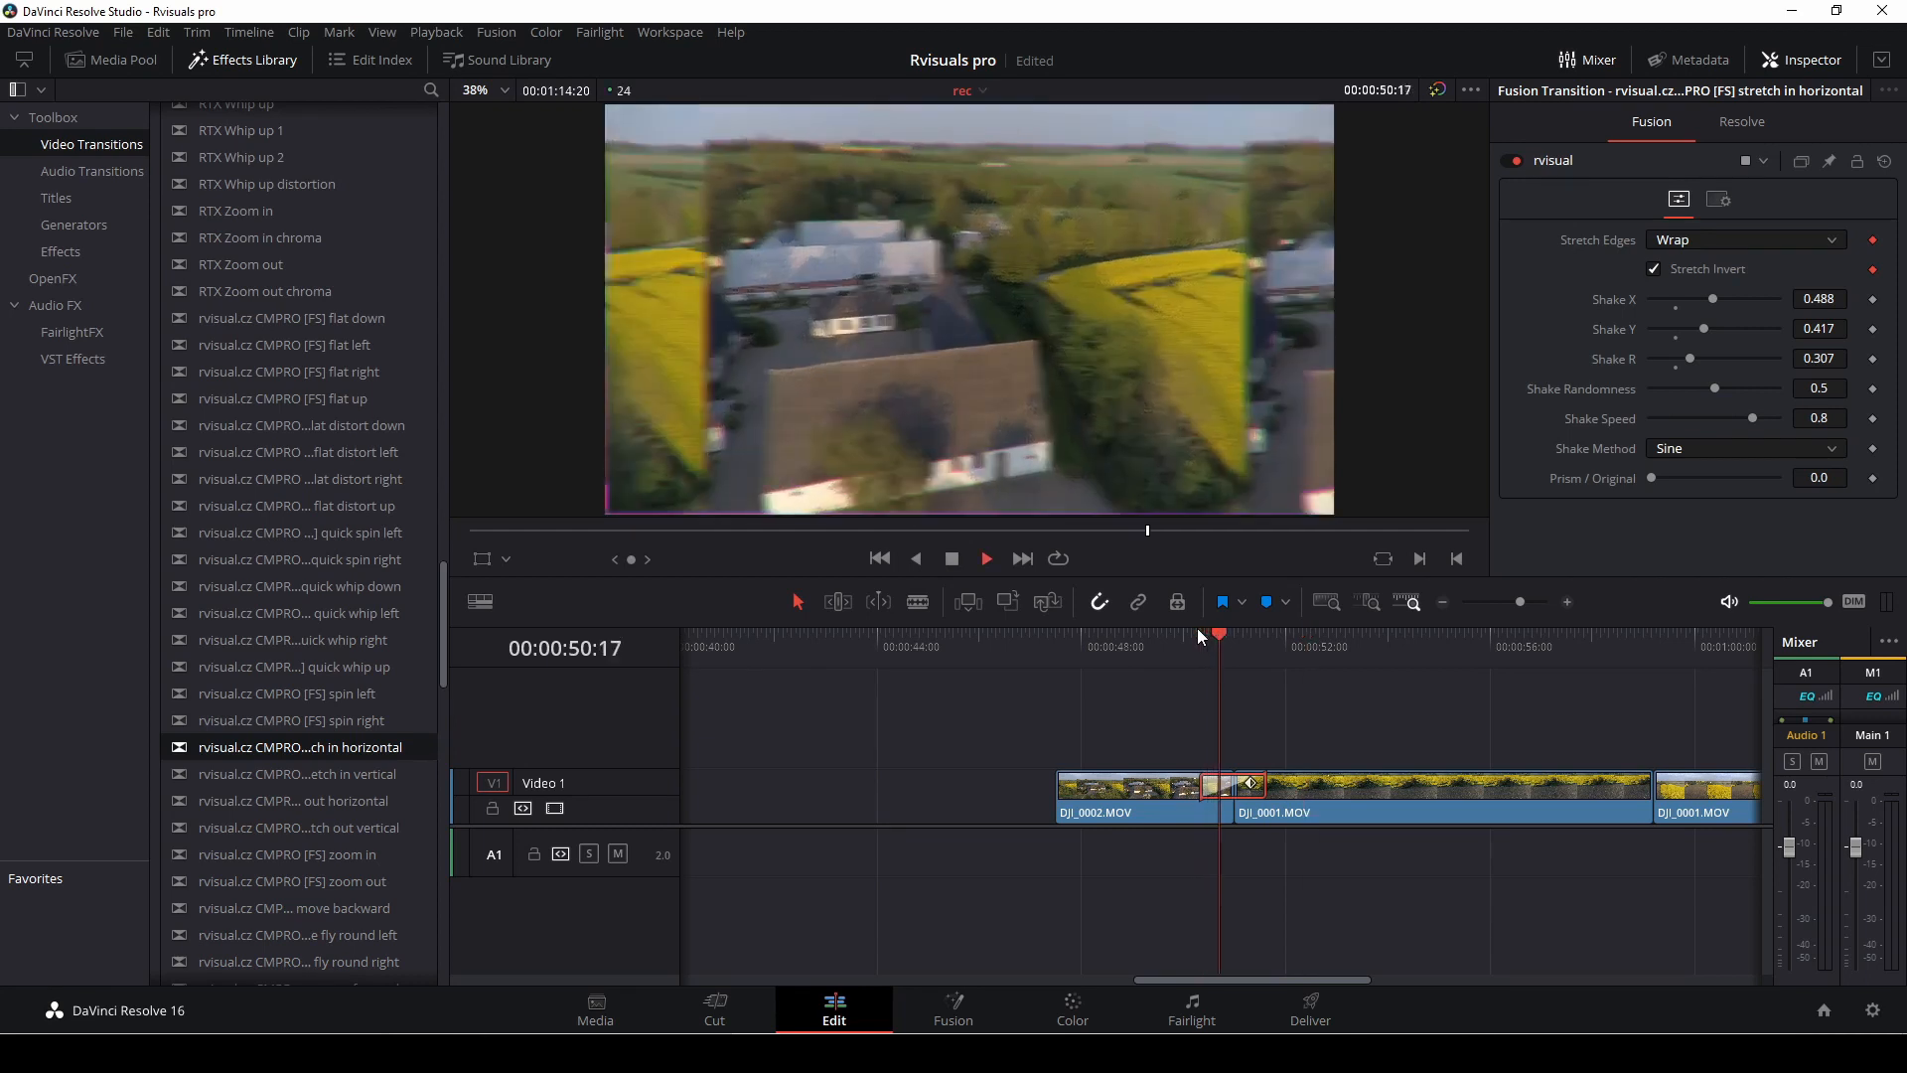
Step: Play back the customized stretch in horizontal transition and save it as a transition preset named Denver spin
left_click_drag(1196, 628, 1172, 642)
key("space")
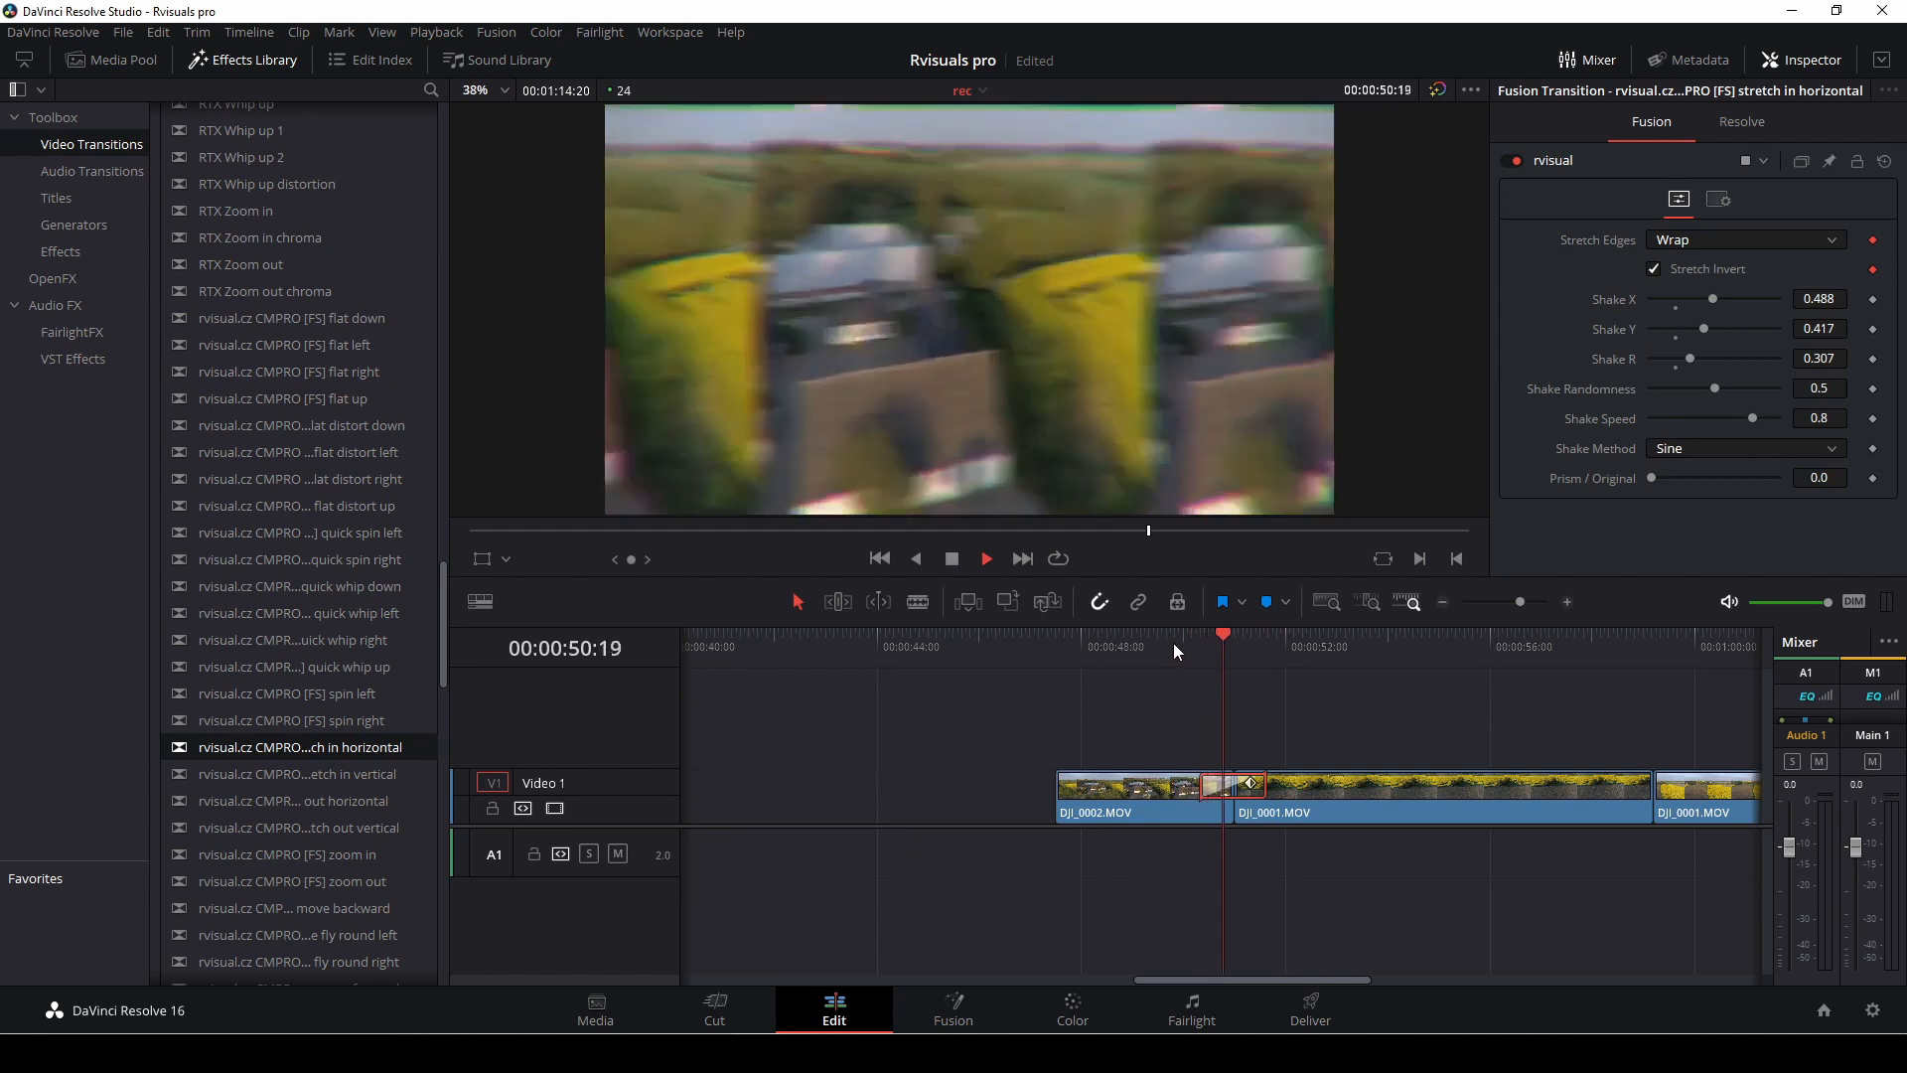
right_click(1213, 790)
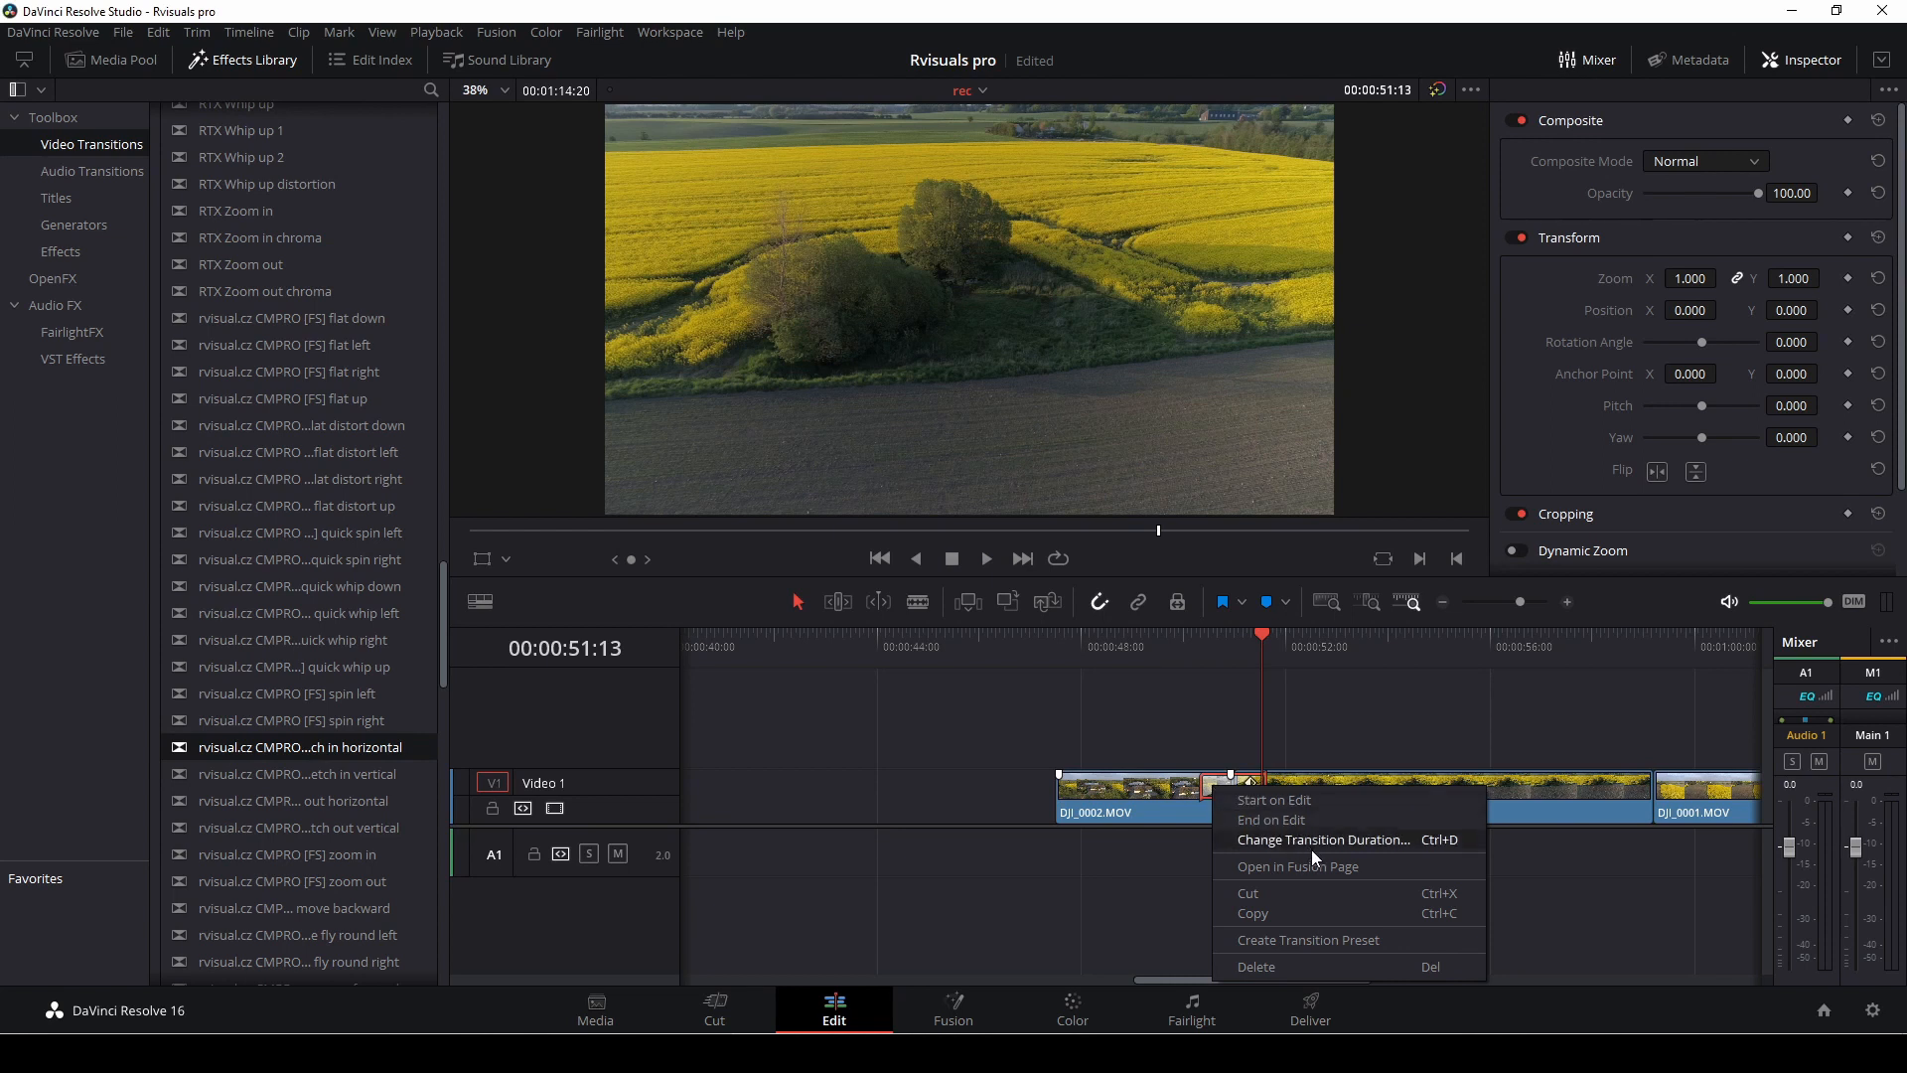
left_click(1321, 940)
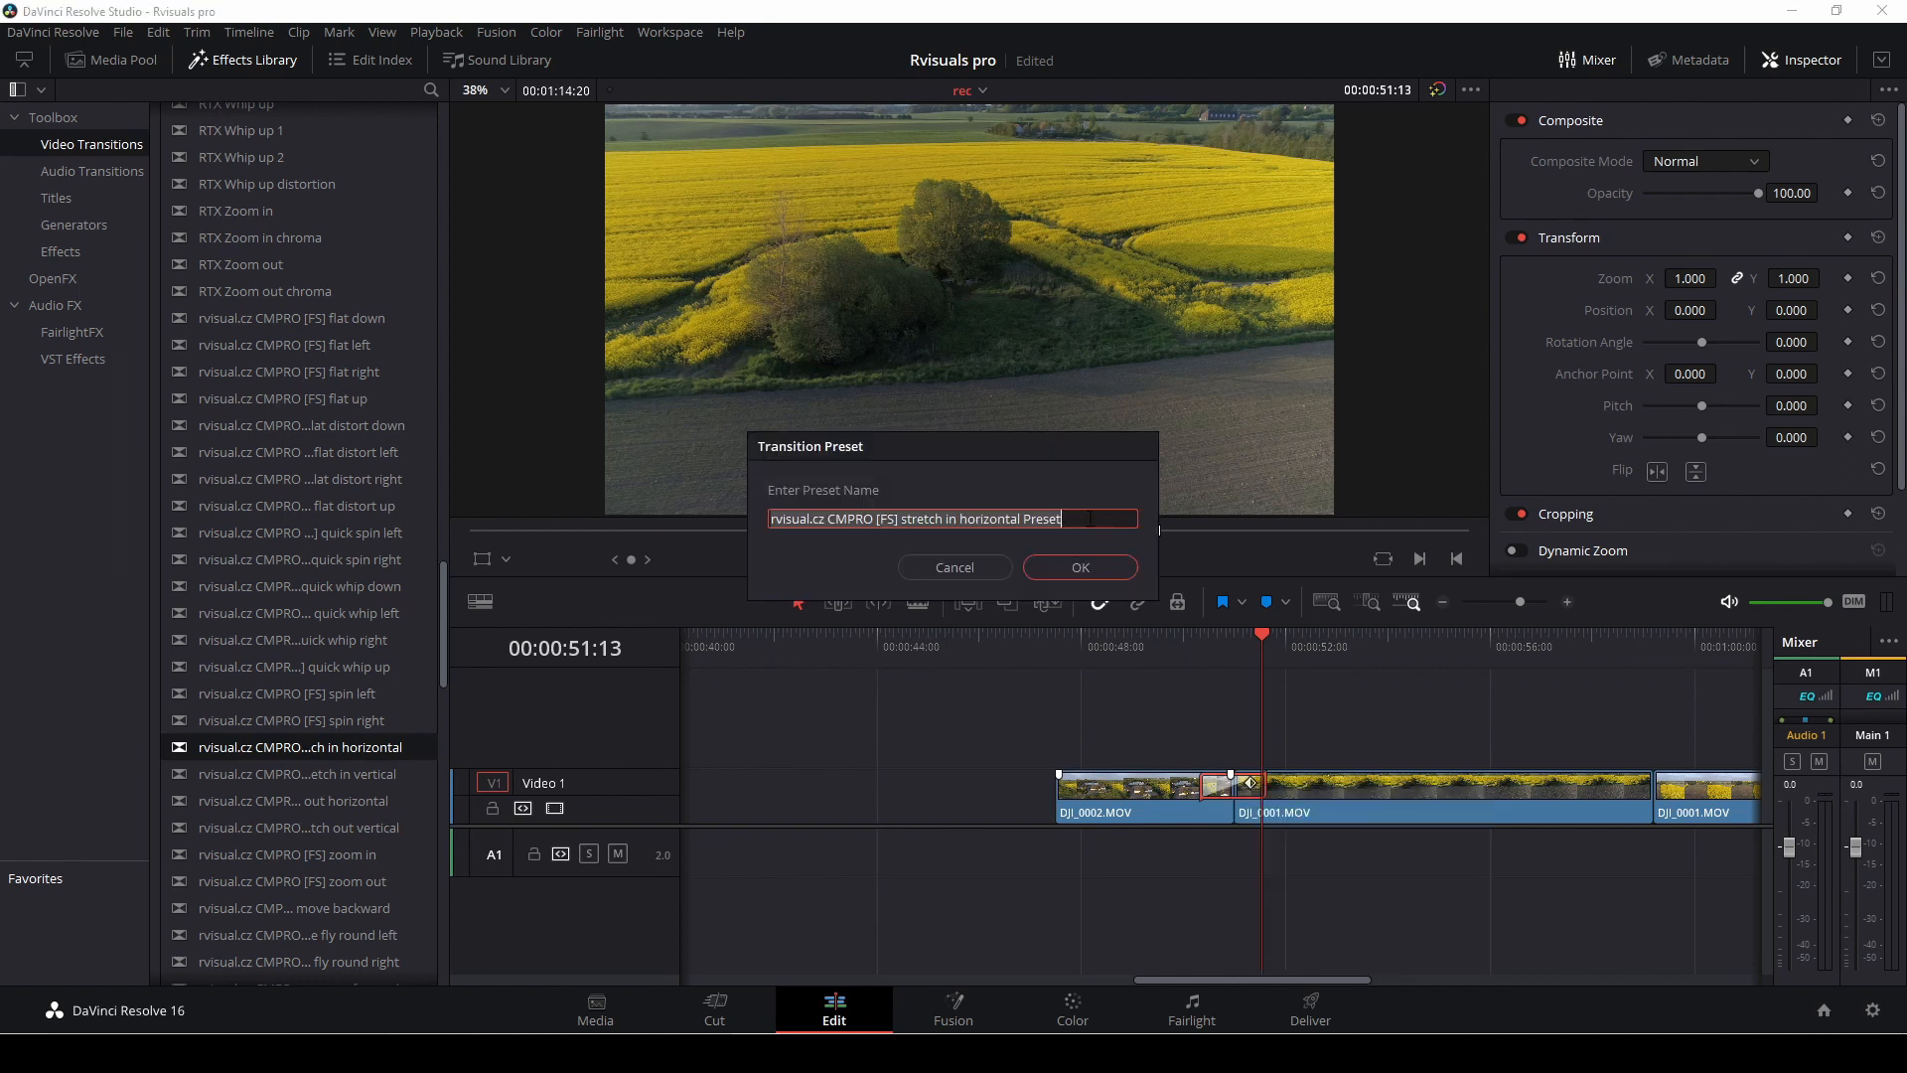
left_click(1090, 519)
key("BackSpace")
key("BackSpace")
key("BackSpace")
key("BackSpace")
key("BackSpace")
key("BackSpace")
key("BackSpace")
key("BackSpace")
key("BackSpace")
key("BackSpace")
key("BackSpace")
key("BackSpace")
key("BackSpace")
key("BackSpace")
key("BackSpace")
key("BackSpace")
key("BackSpace")
key("BackSpace")
key("BackSpace")
key("BackSpace")
key("BackSpace")
key("BackSpace")
key("BackSpace")
key("BackSpace")
key("BackSpace")
key("BackSpace")
key("BackSpace")
key("BackSpace")
key("BackSpace")
key("BackSpace")
key("BackSpace")
key("BackSpace")
key("BackSpace")
key("BackSpace")
key("BackSpace")
key("BackSpace")
key("BackSpace")
key("BackSpace")
key("BackSpace")
key("BackSpace")
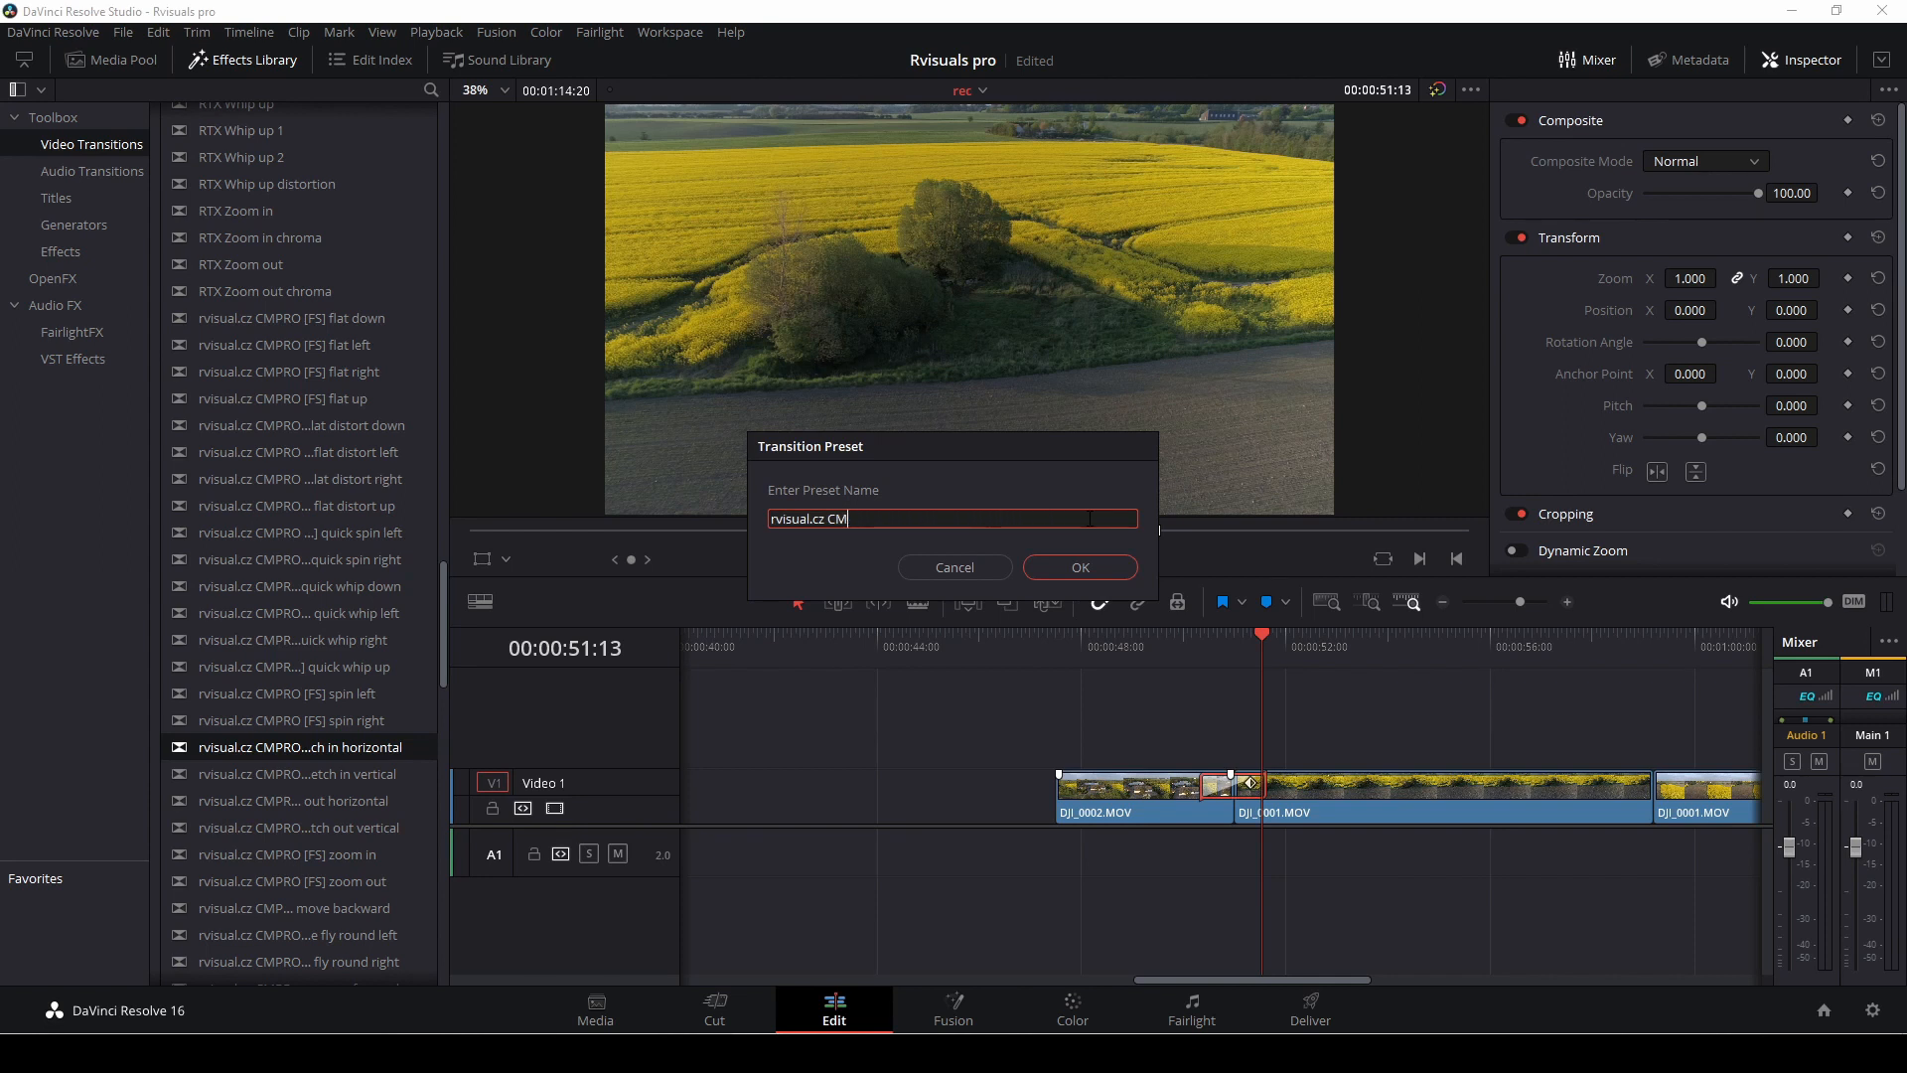
type("Denver")
type("po")
key("BackSpace")
type("im")
key("BackSpace")
type("n")
left_click(1112, 570)
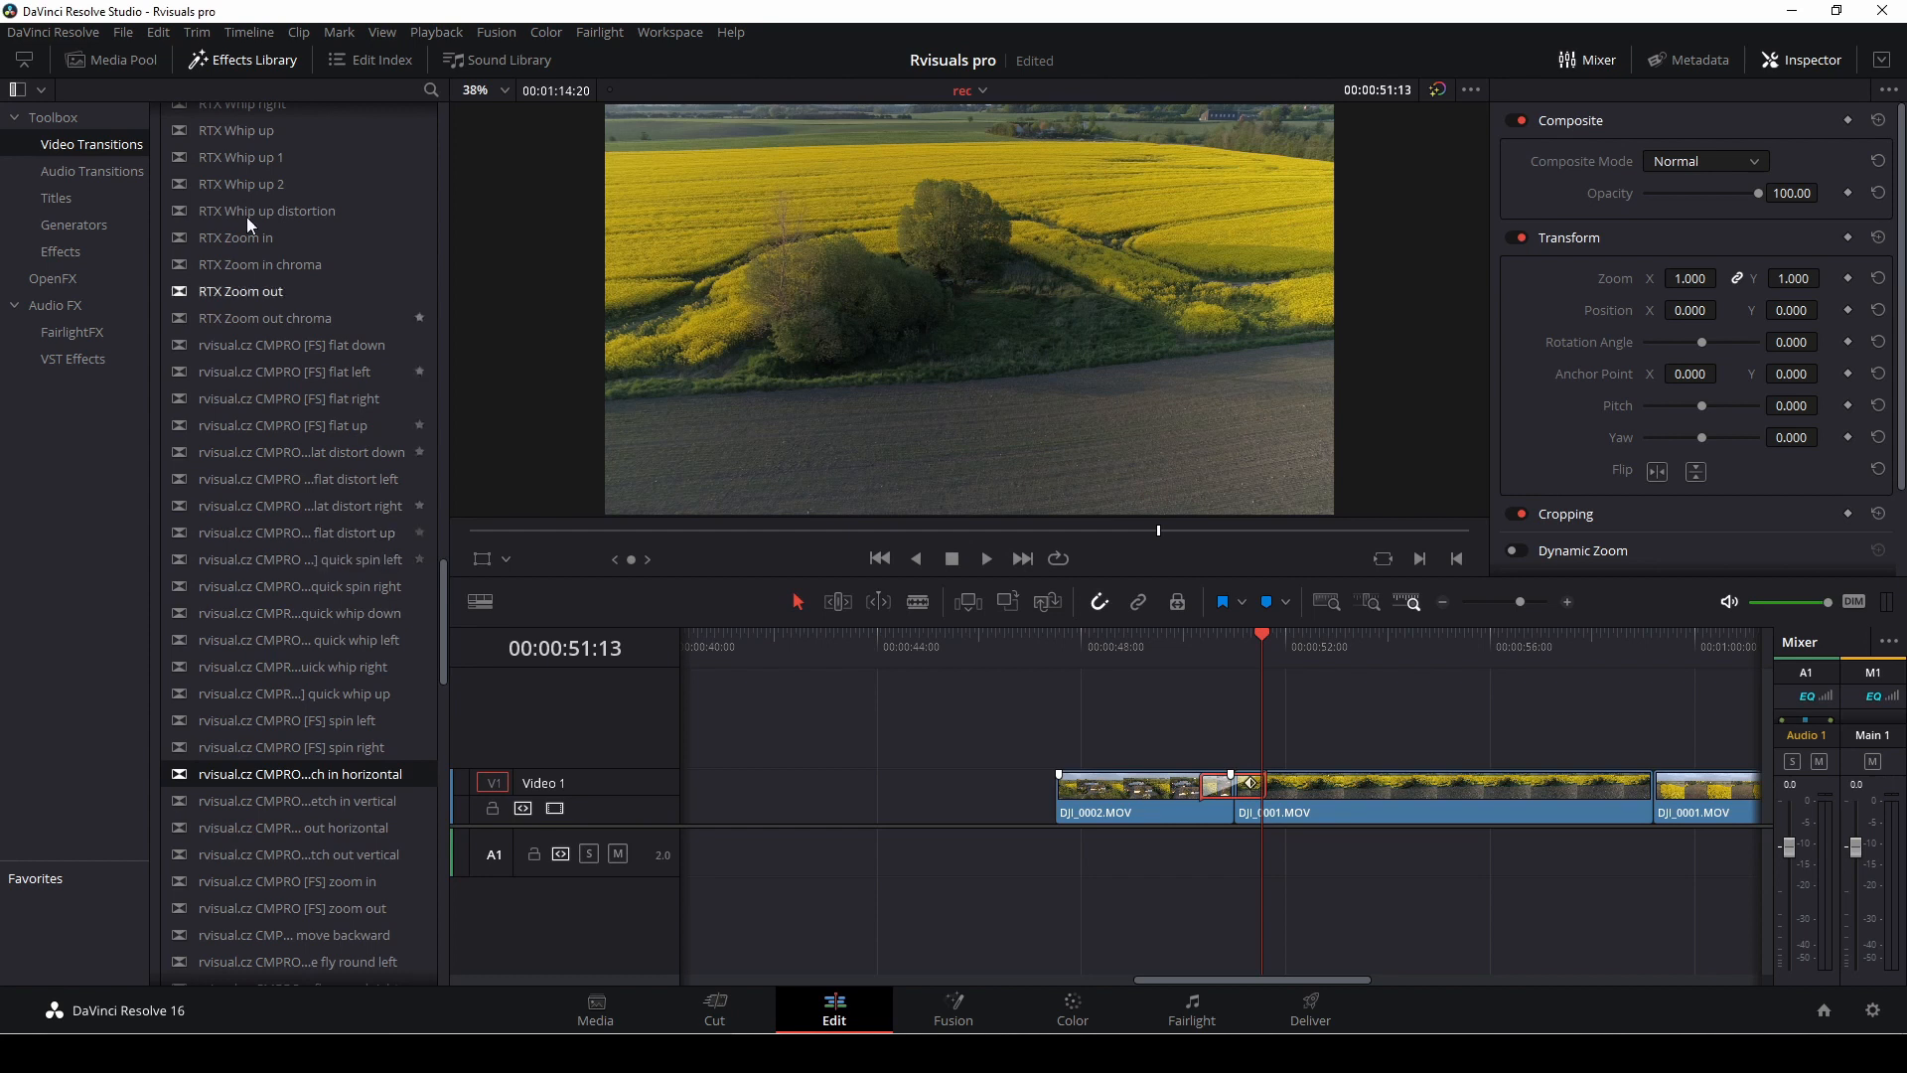
Step: Search the video transitions for "den" and apply the Denver spin preset at the cut between the two DJI_0001.MOV clips
scroll(273, 552, "down", 10)
scroll(271, 553, "up", 5)
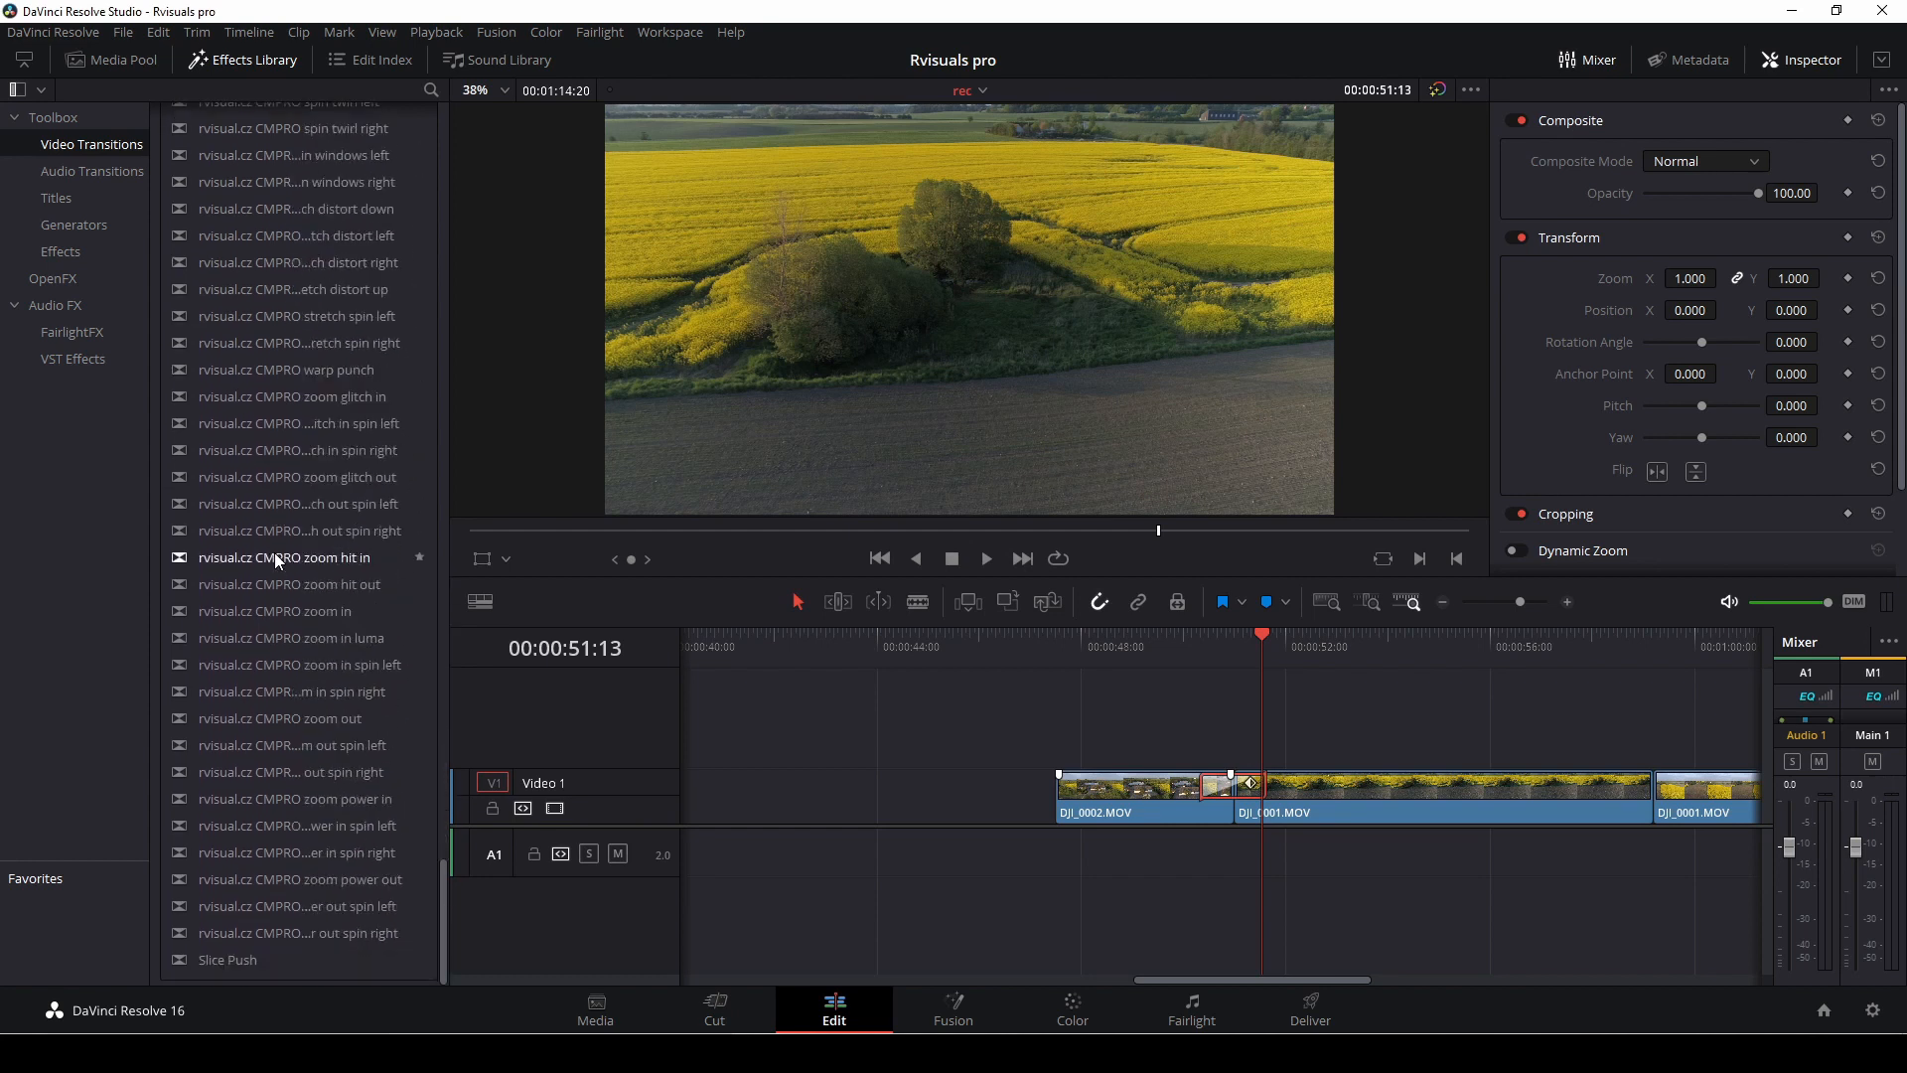
left_click(430, 89)
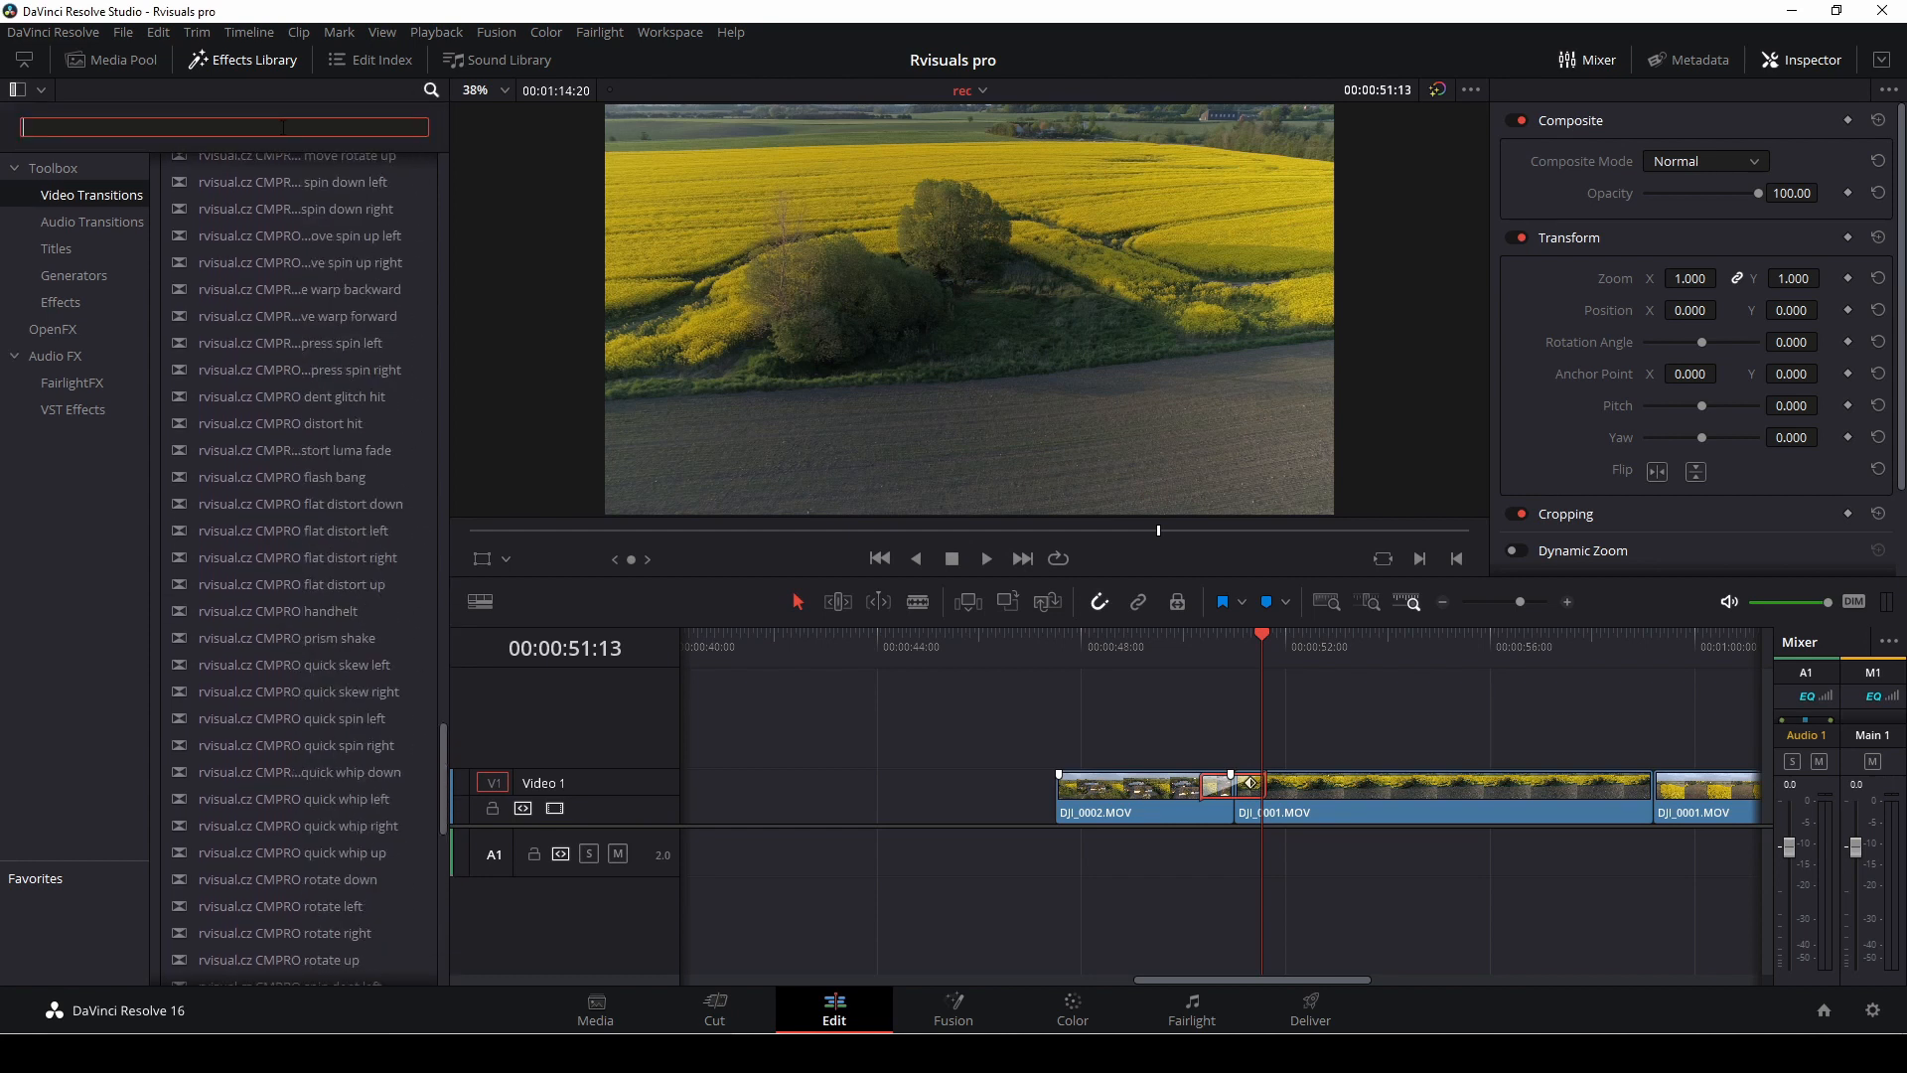
type("den")
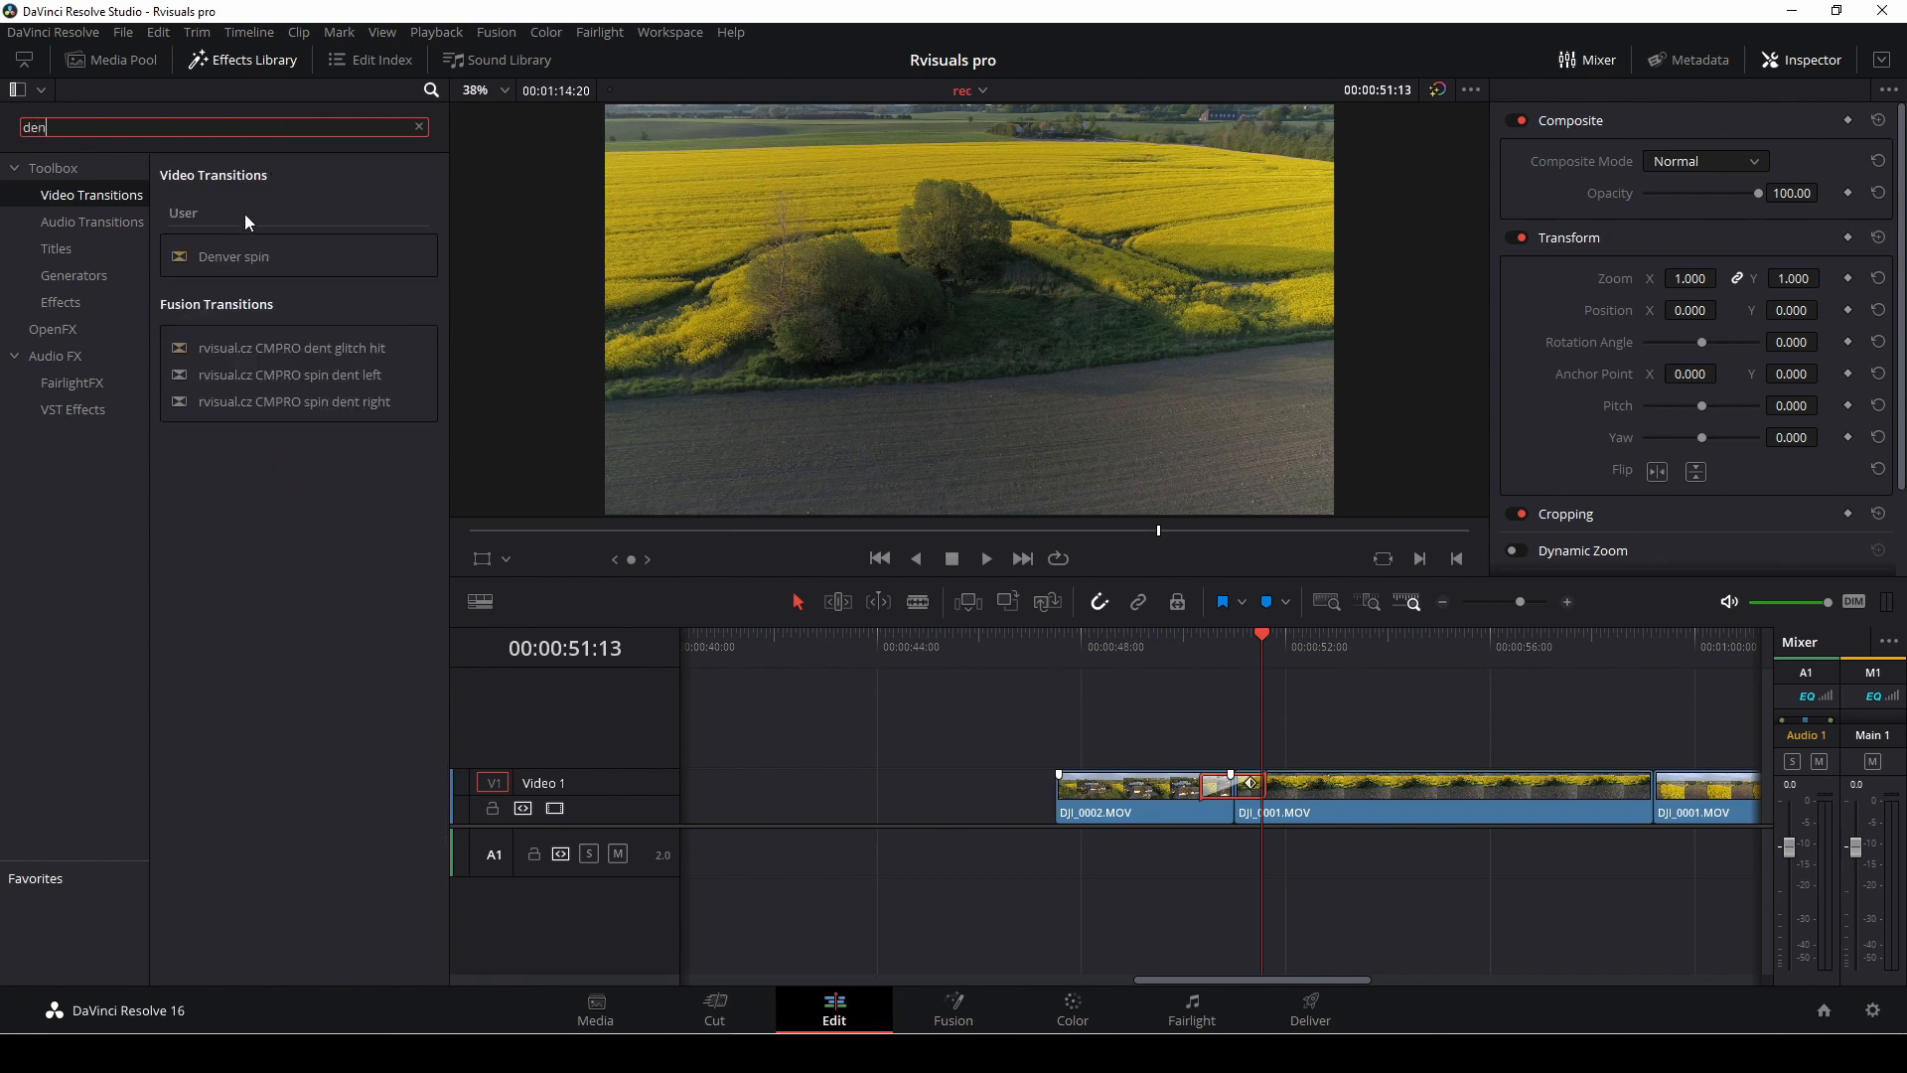
left_click_drag(228, 260, 1675, 795)
Step: Play back the Denver spin transition twice from just before the second cut
left_click(1587, 657)
key("space")
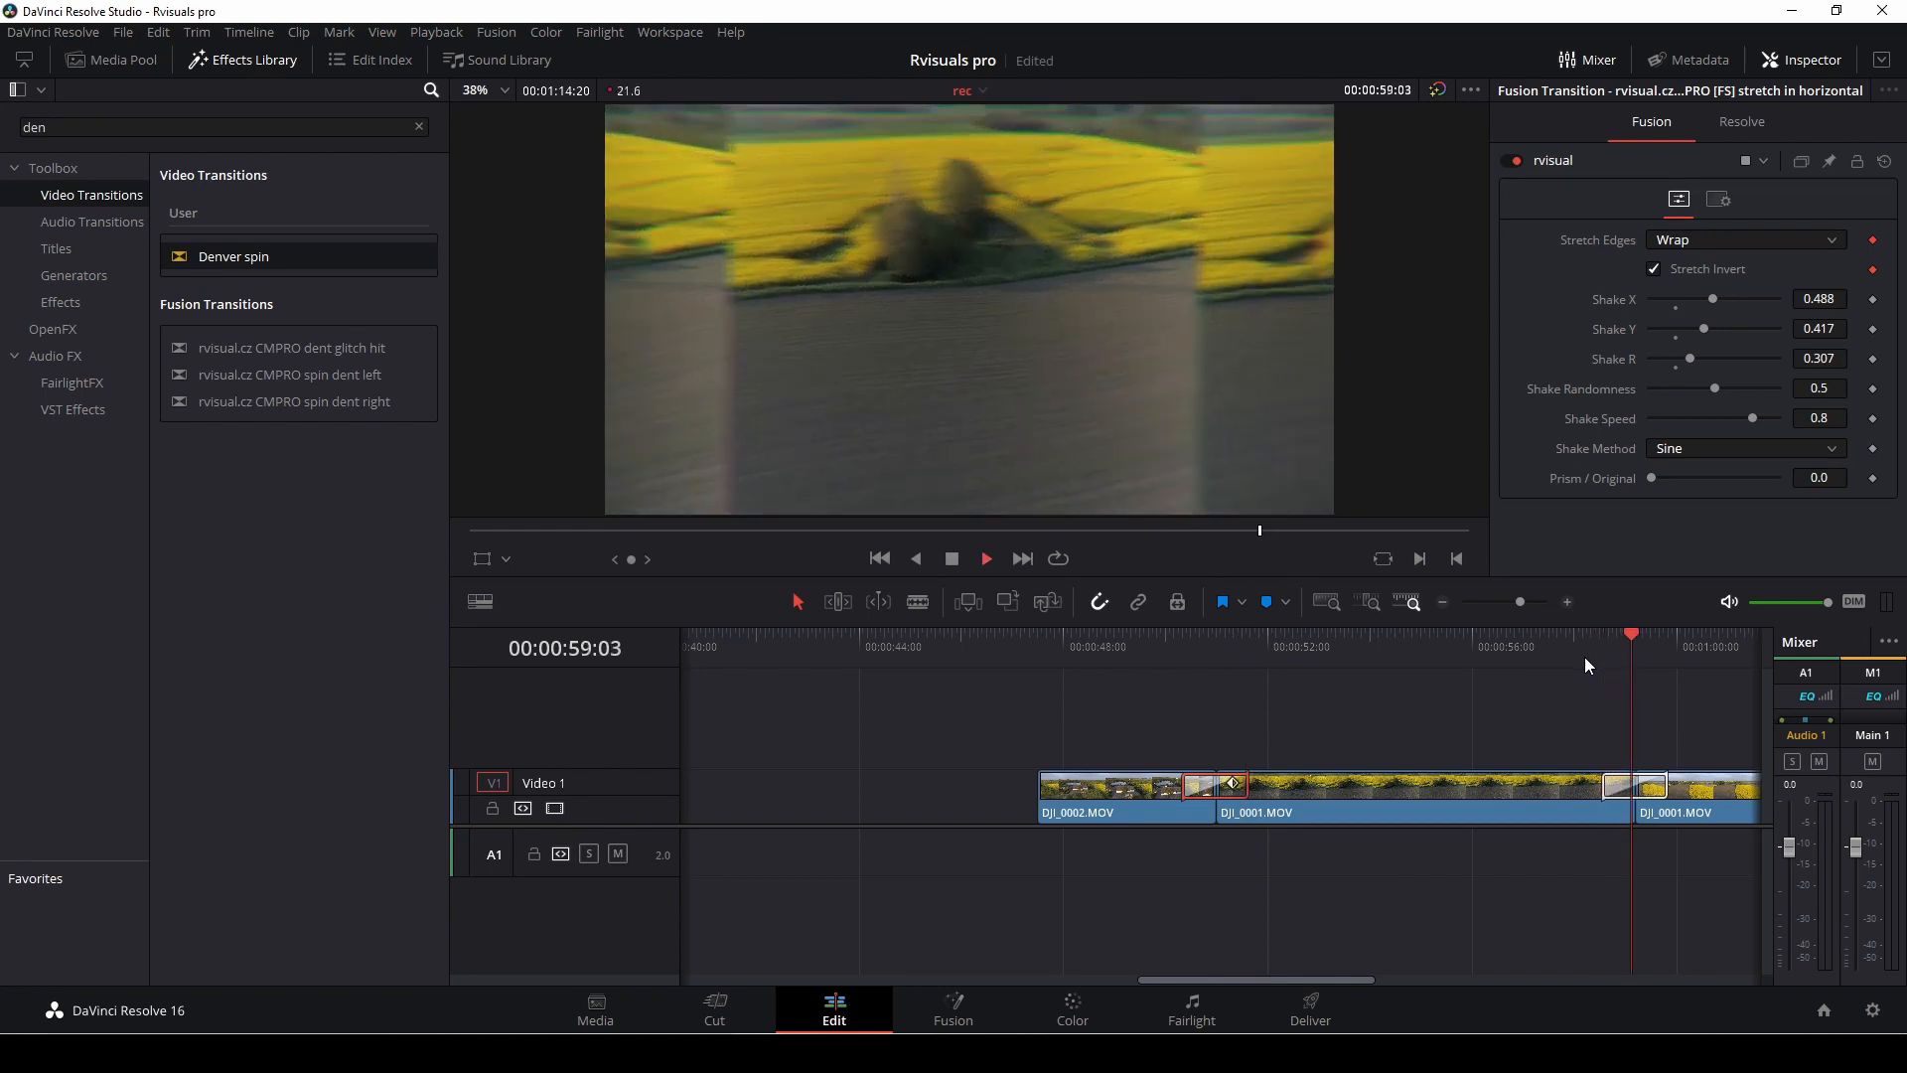
key("space")
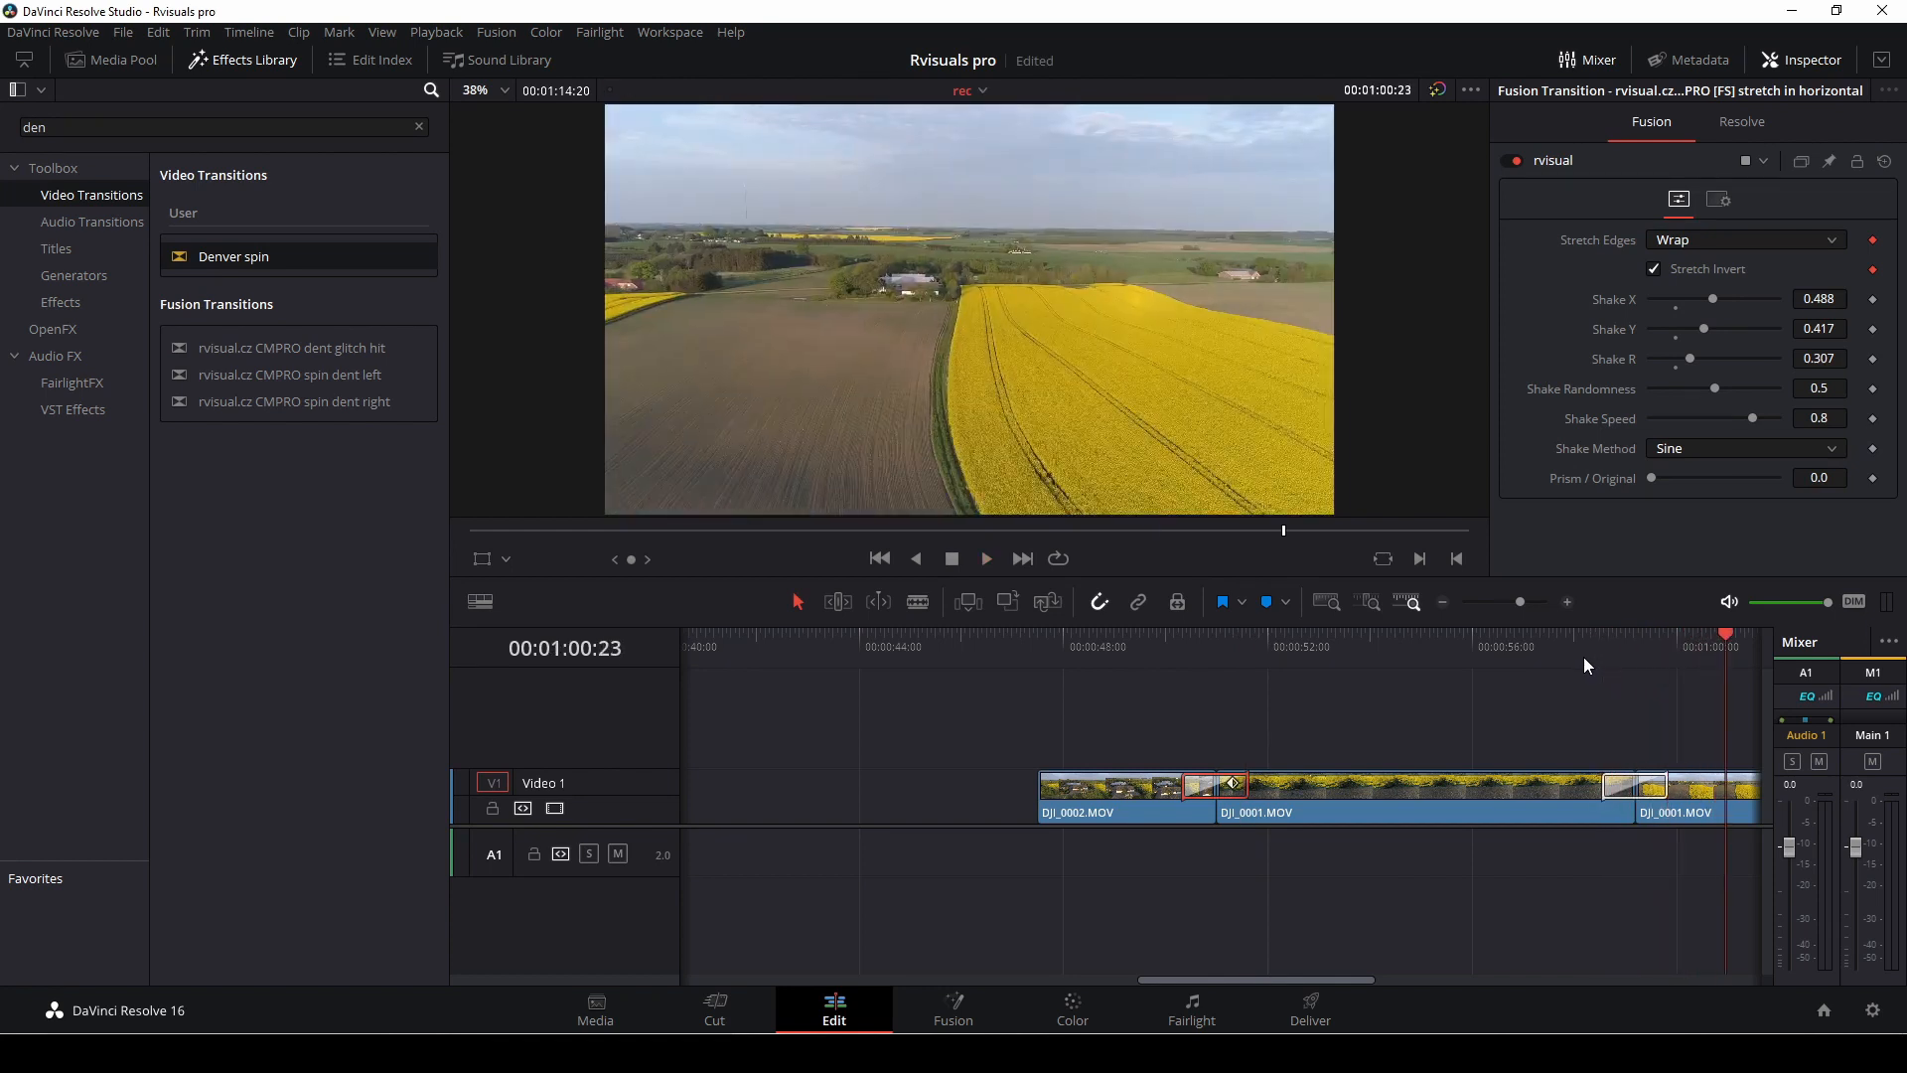
left_click(1579, 657)
key("space")
key("space")
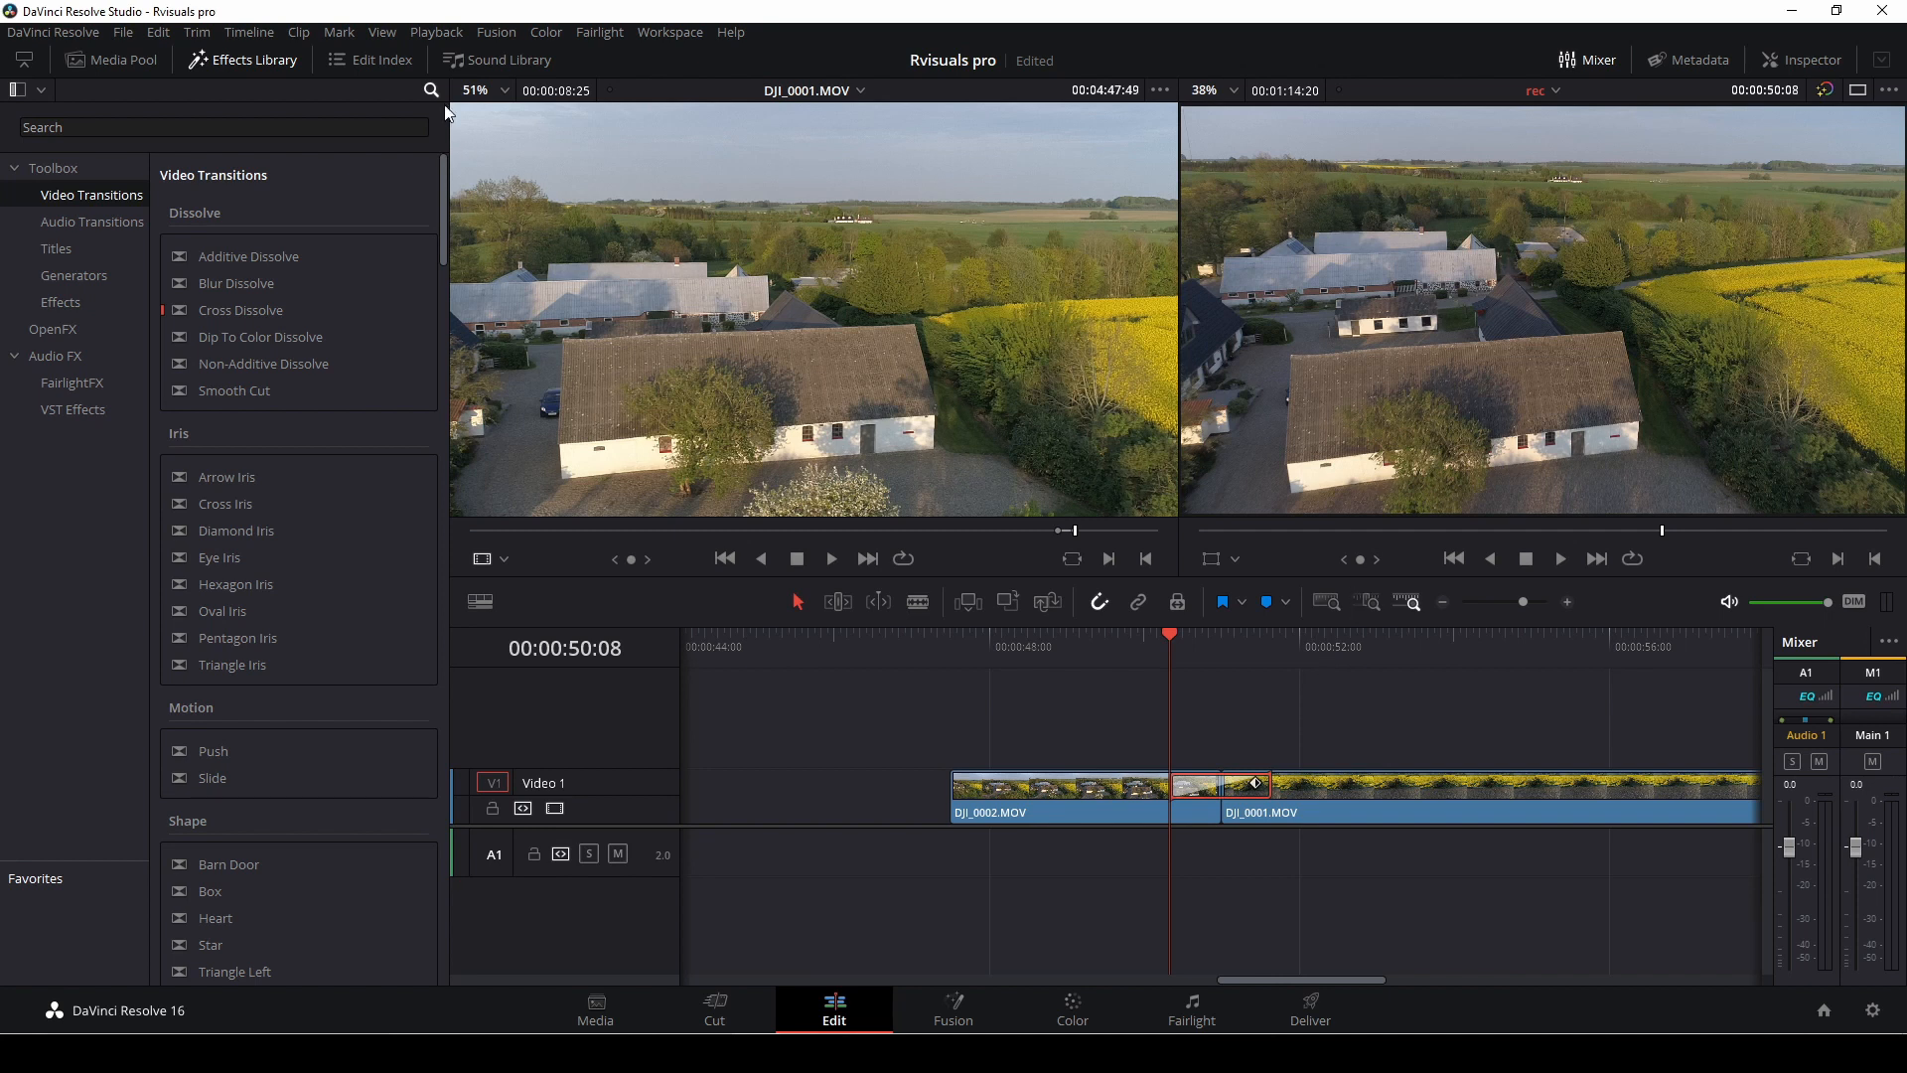
Step: Switch the sound library to the davinciresolvetutorials database and search it for "str"
left_click(489, 62)
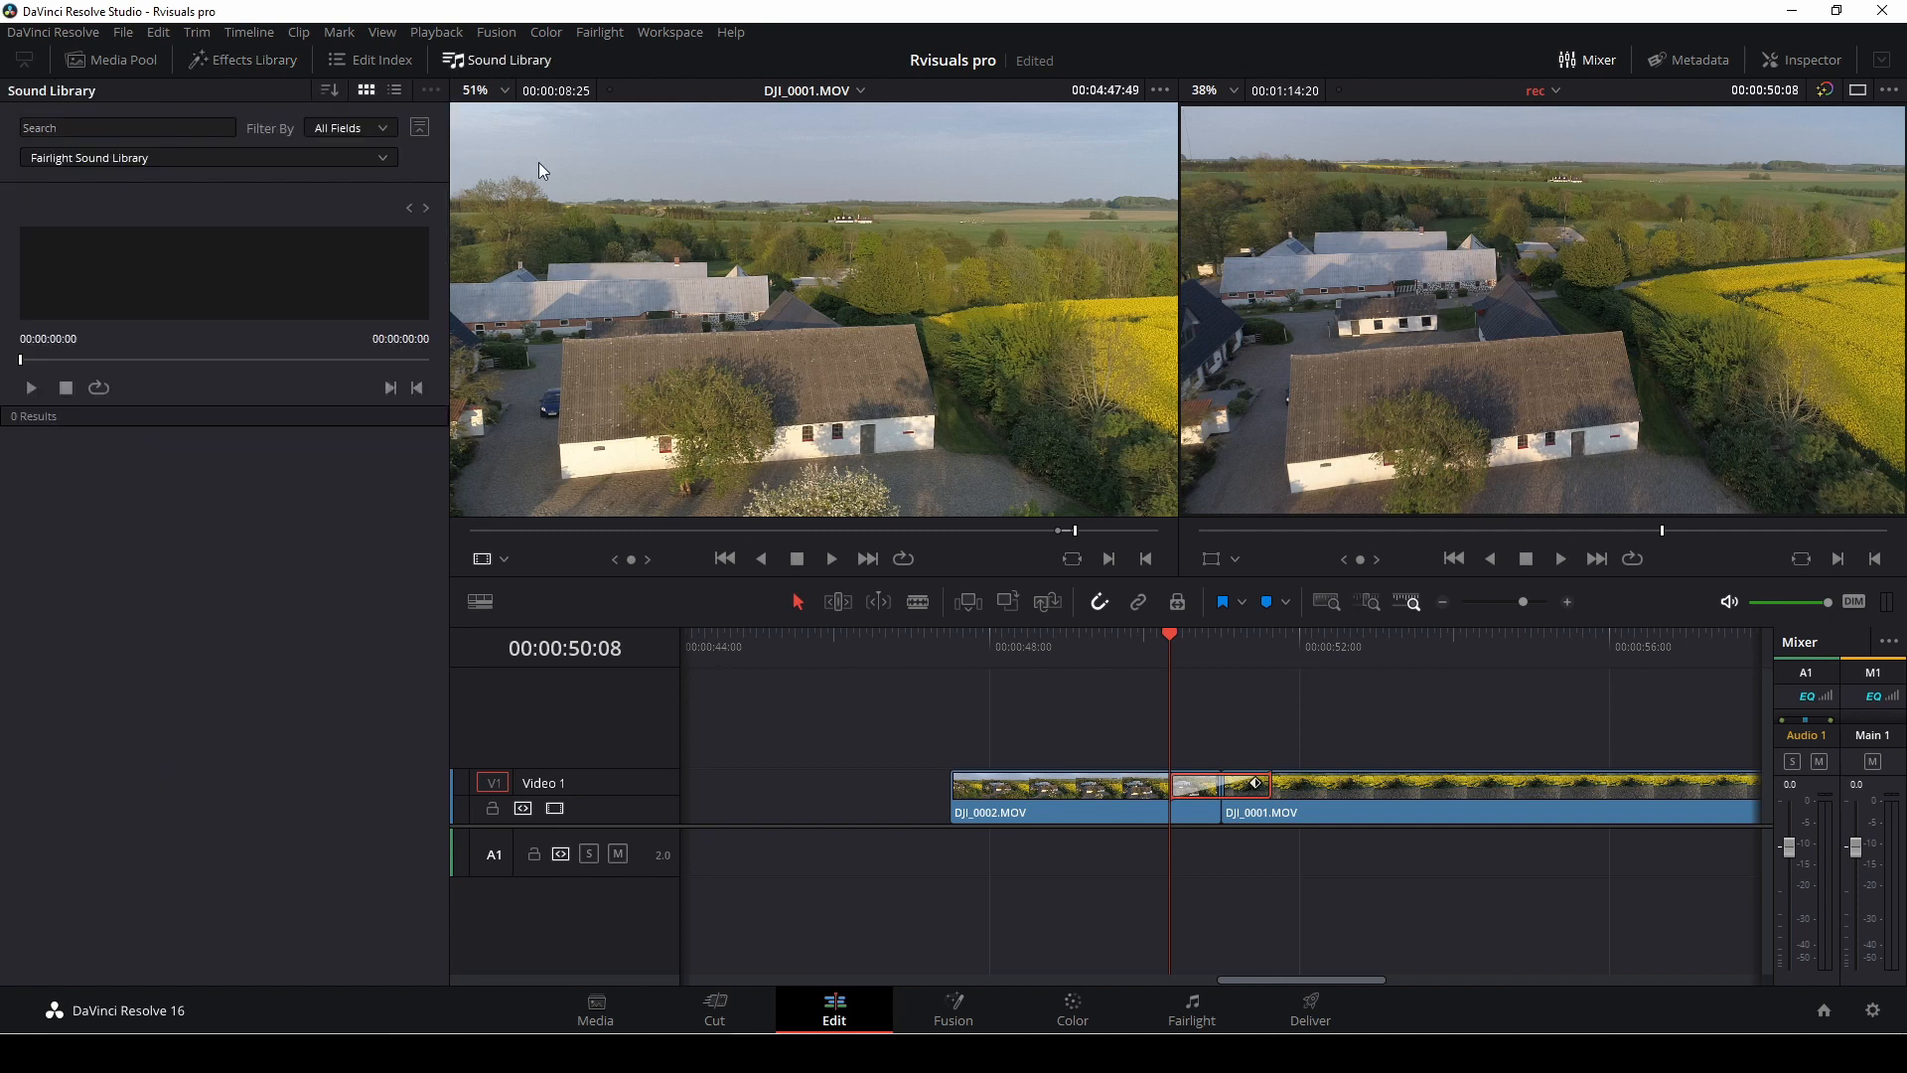
left_click(392, 154)
left_click(336, 209)
left_click_drag(1524, 600, 1538, 600)
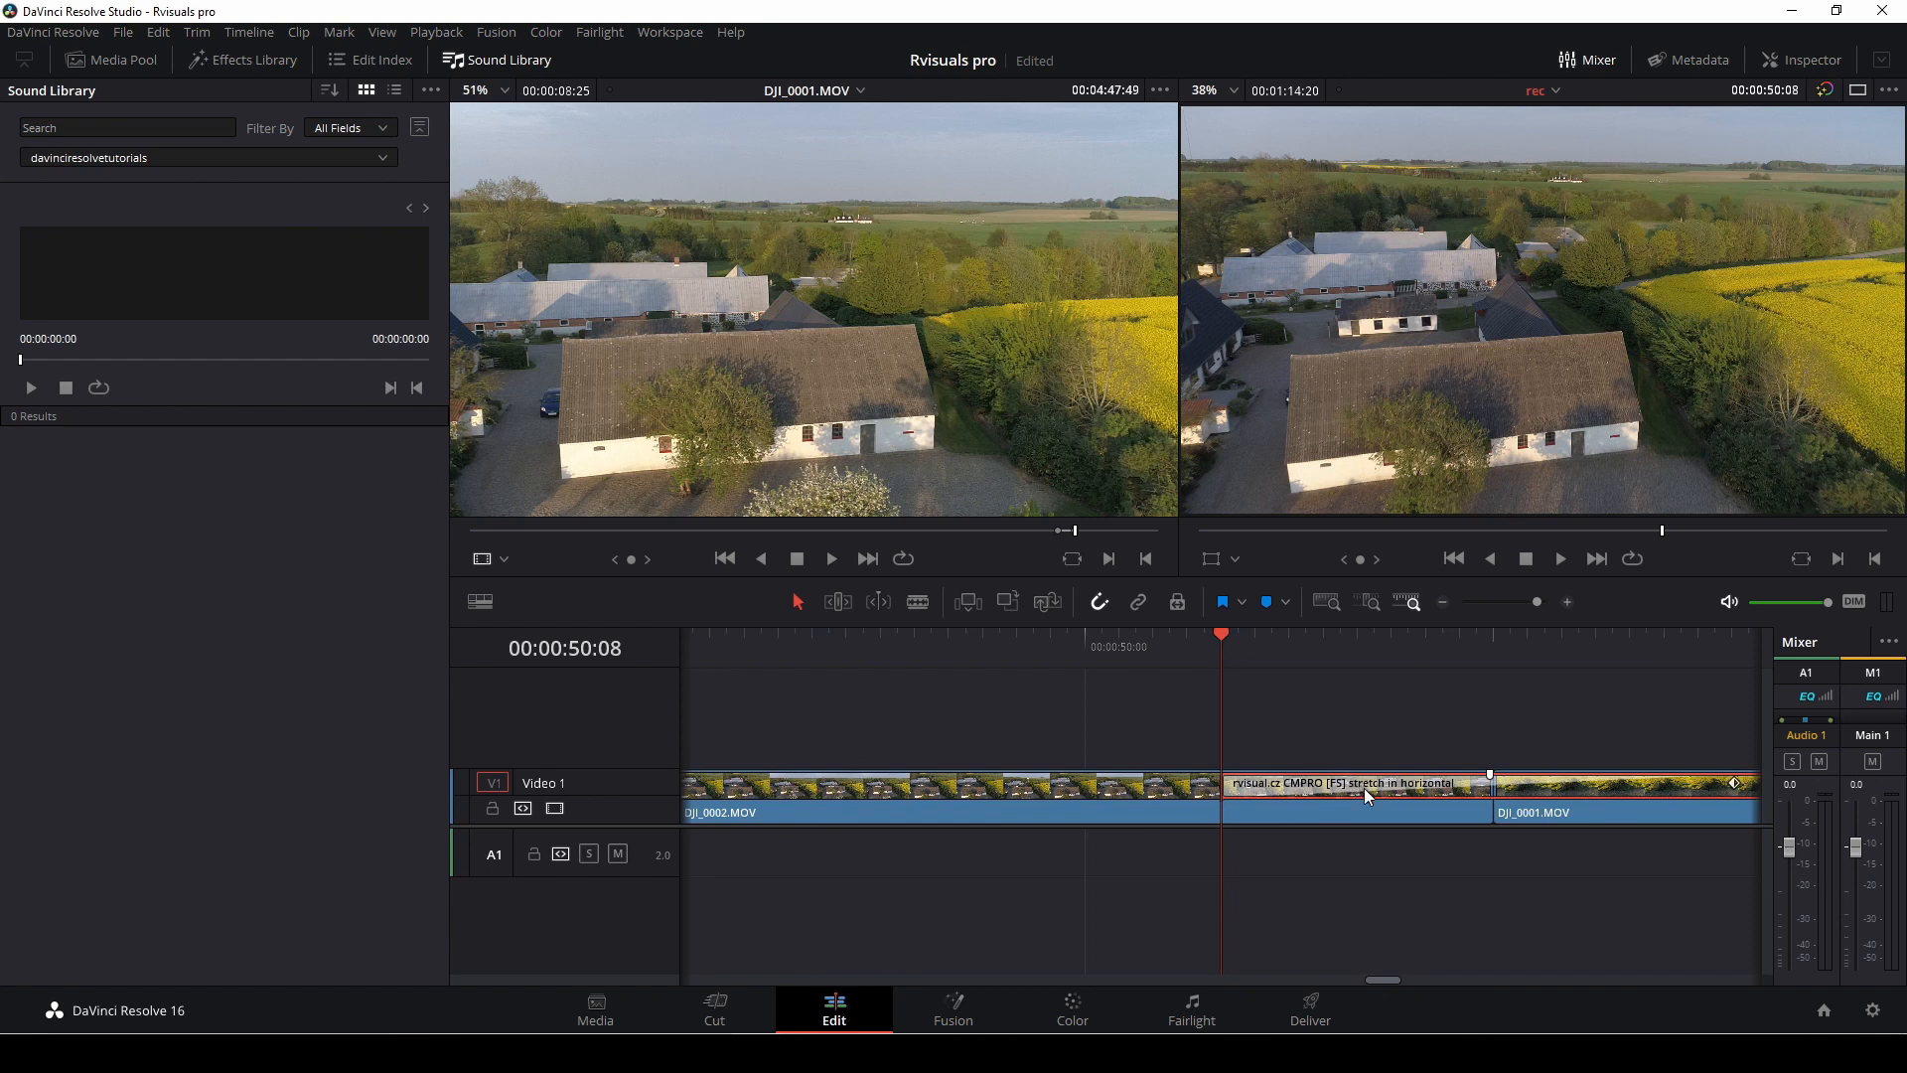
left_click(112, 132)
type("str")
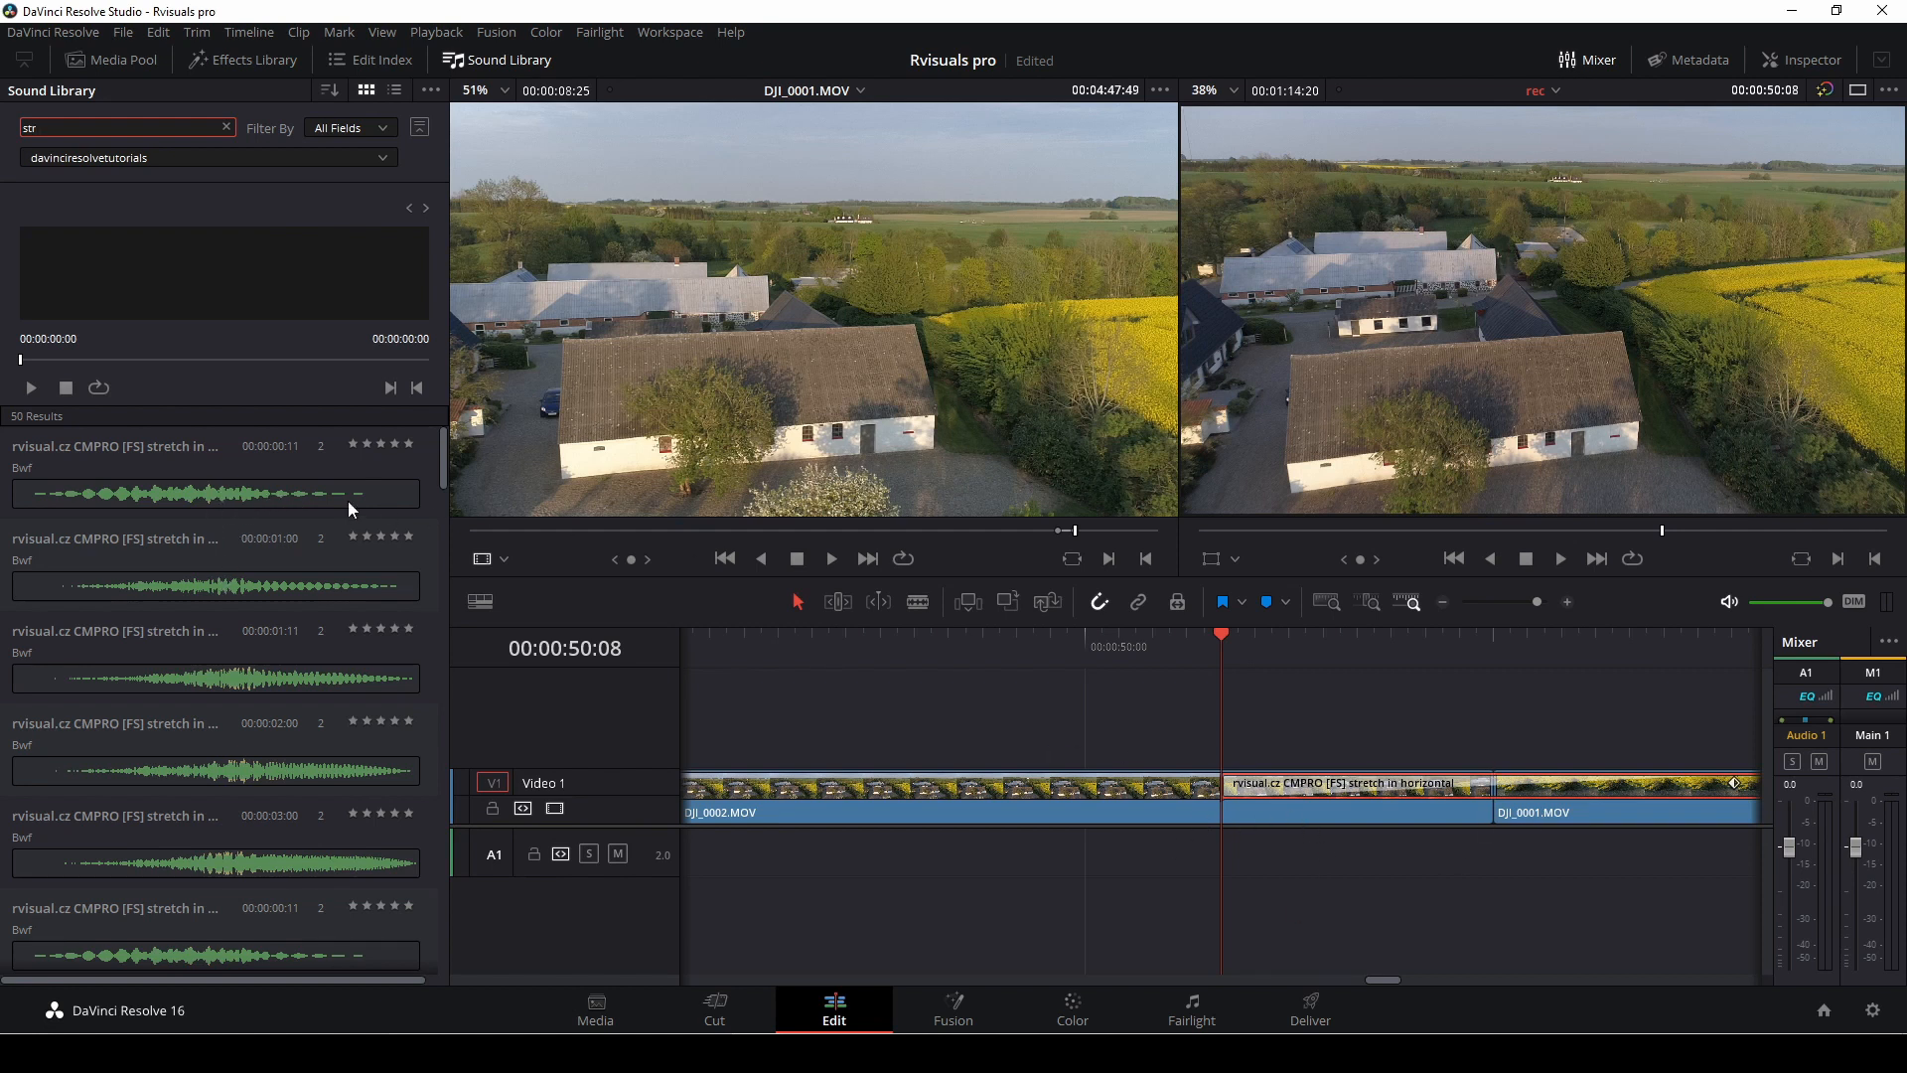
Step: Audition the CMPRO [FS] stretch in horizontal - 0.5 sec sound and place it on audio track A1 beneath the first transition
left_click(262, 499)
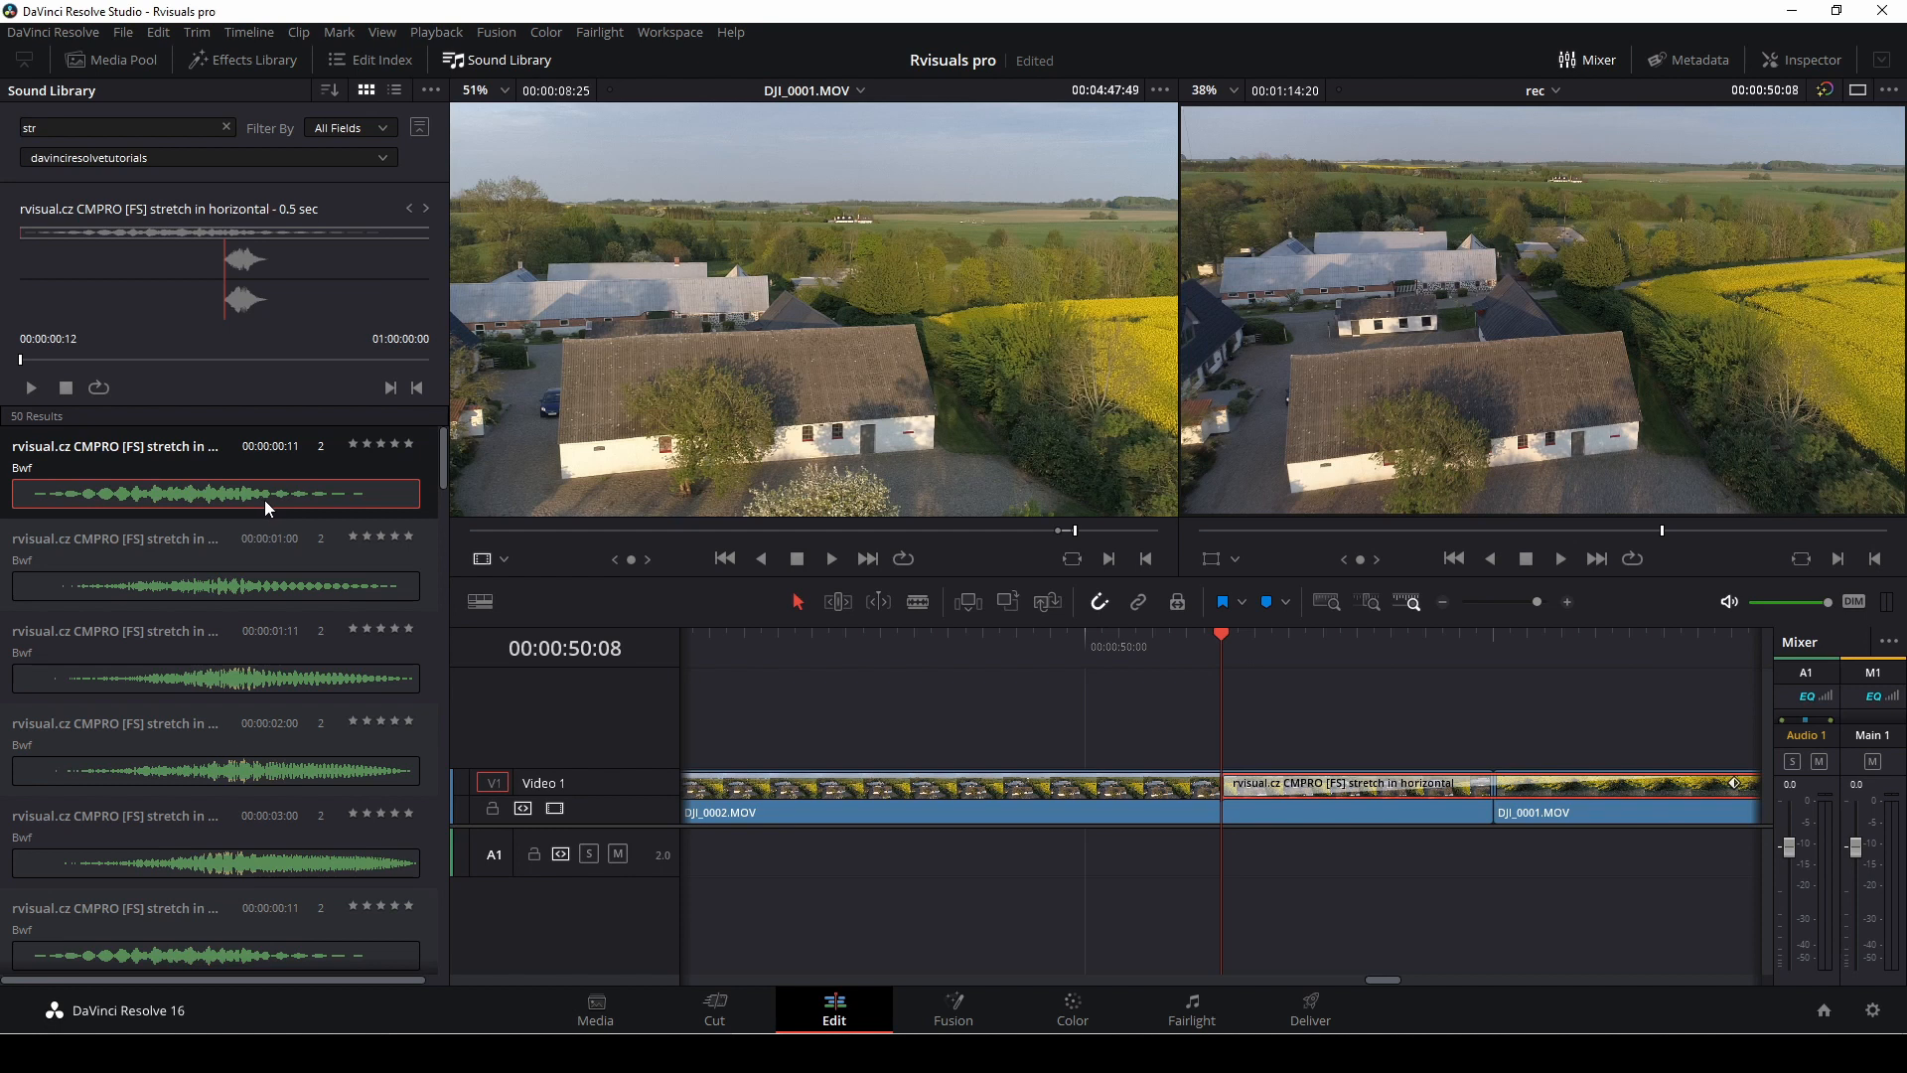
key("space")
key("space")
left_click_drag(260, 496, 1415, 866)
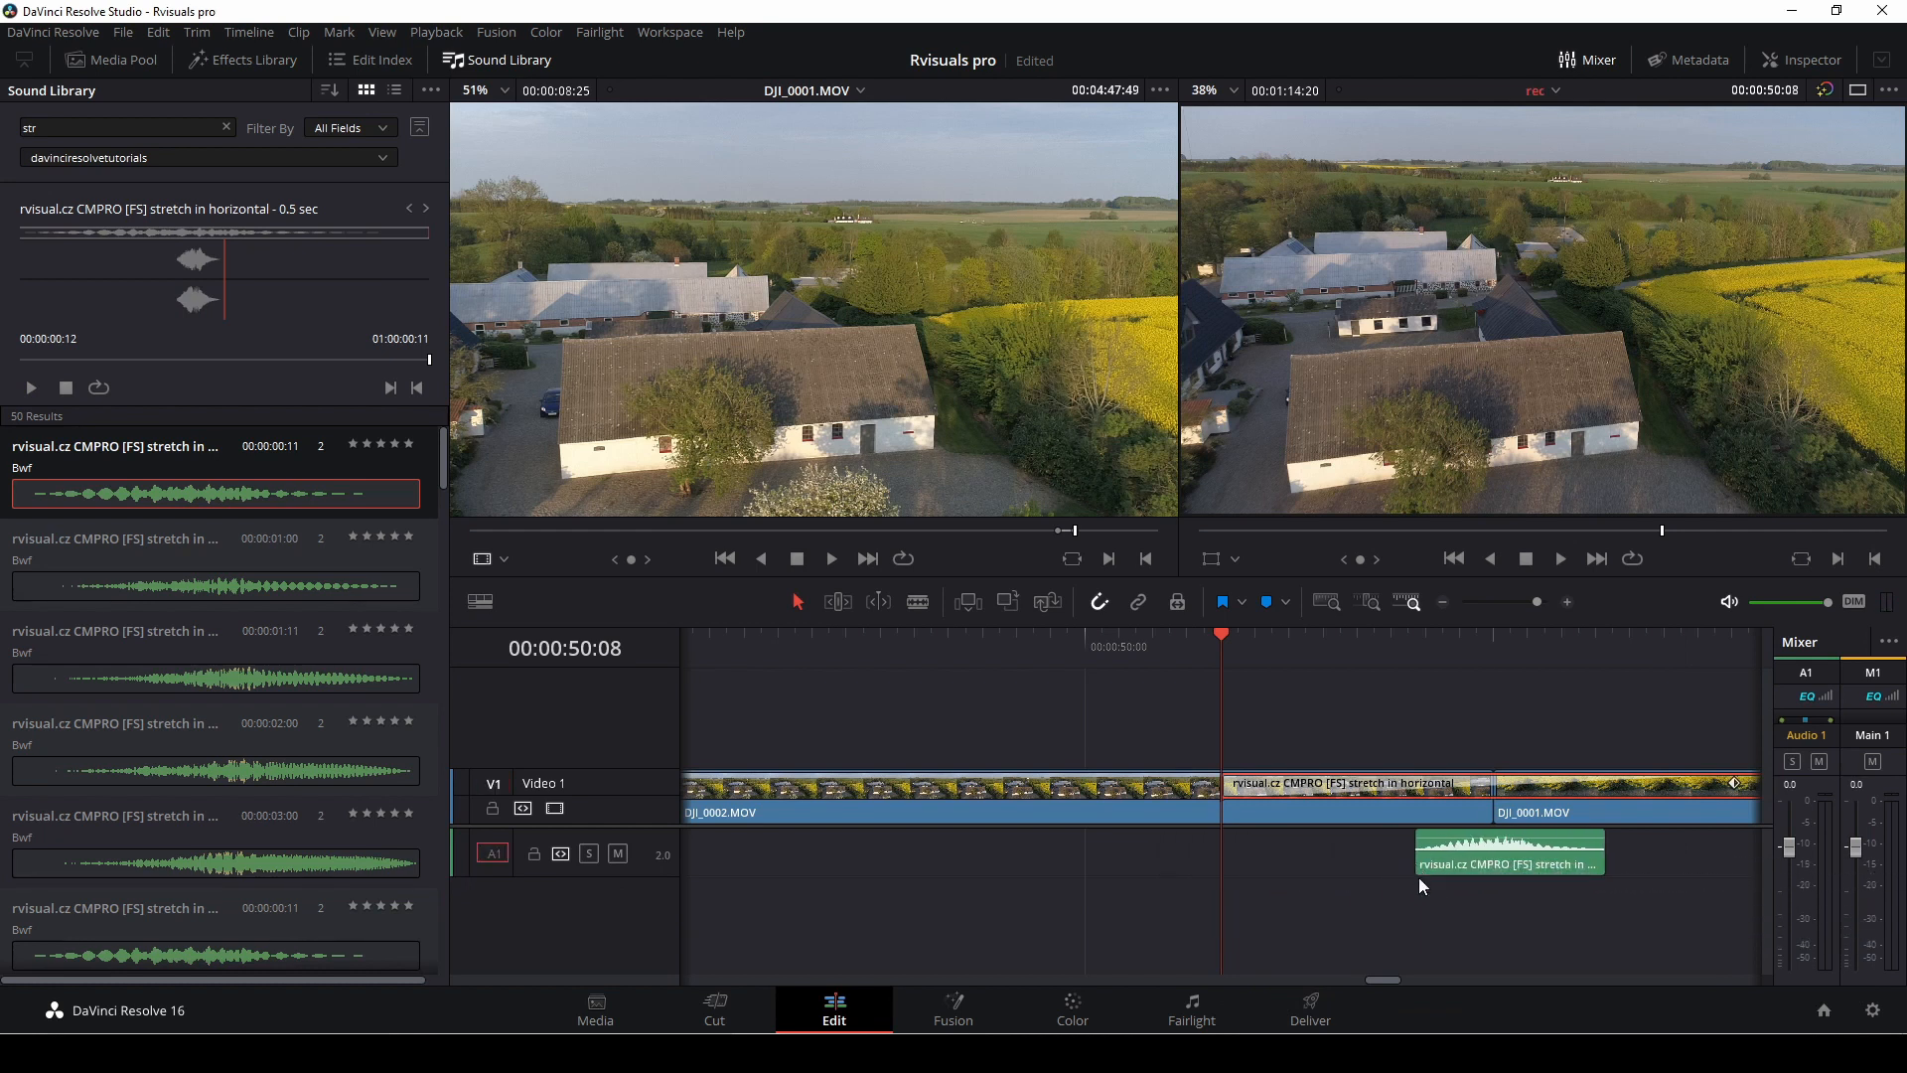